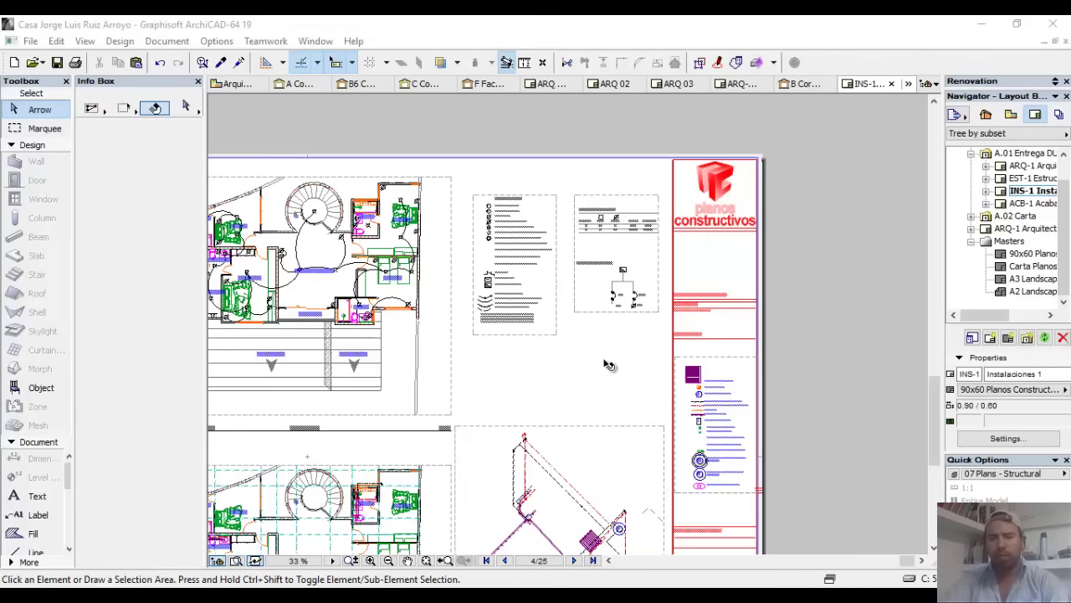
- Zoom around the INS-1 layout to inspect the ground- and upper-floor electrical plans
scroll(643, 339, down, 2)
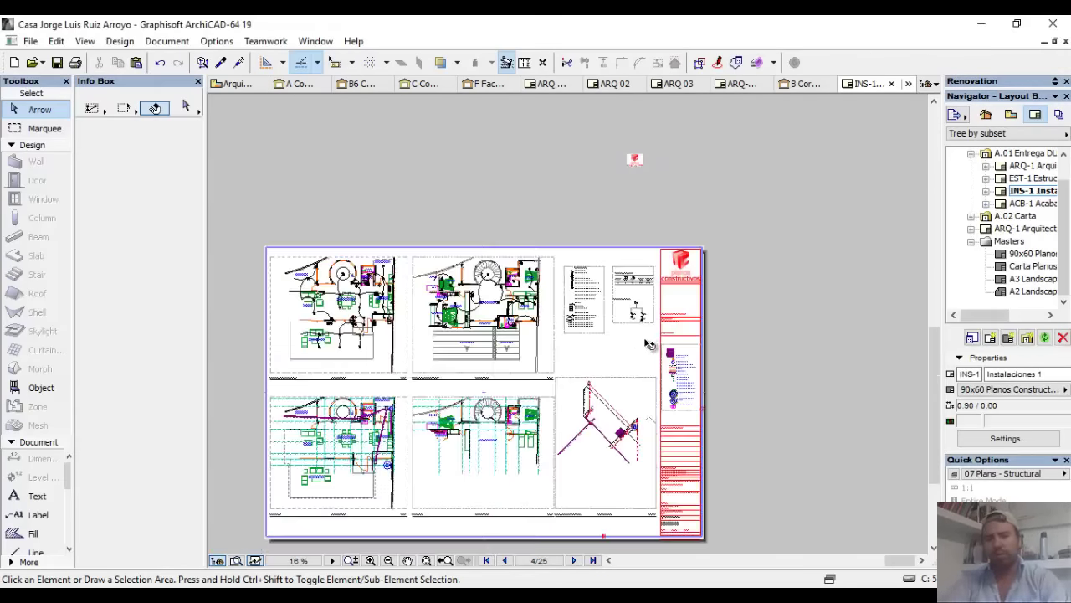
scroll(650, 343, up, 2)
scroll(650, 343, down, 2)
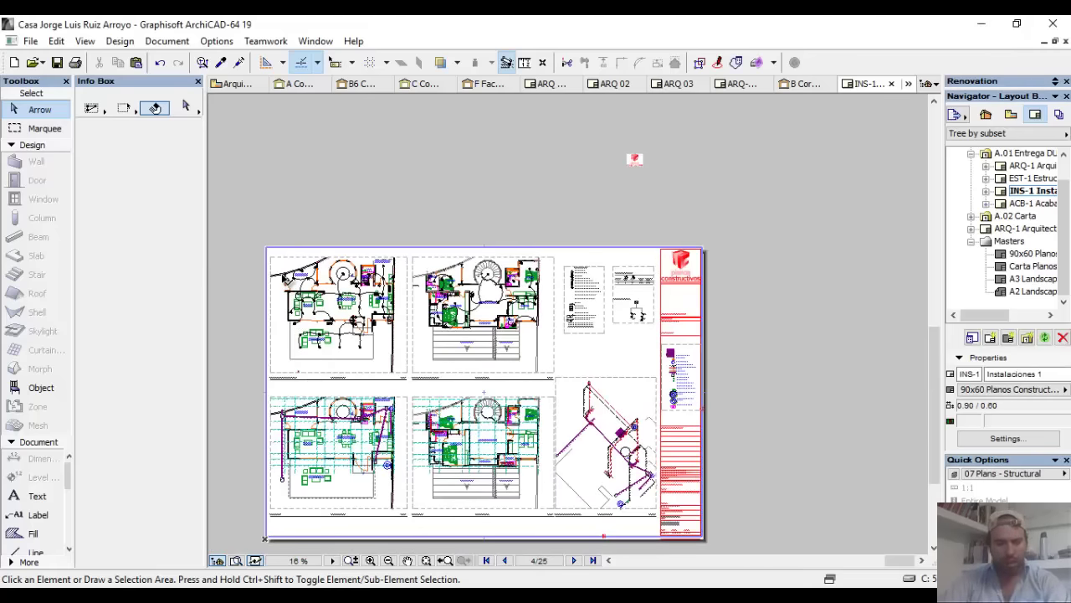
scroll(293, 264, up, 3)
scroll(293, 264, up, 1)
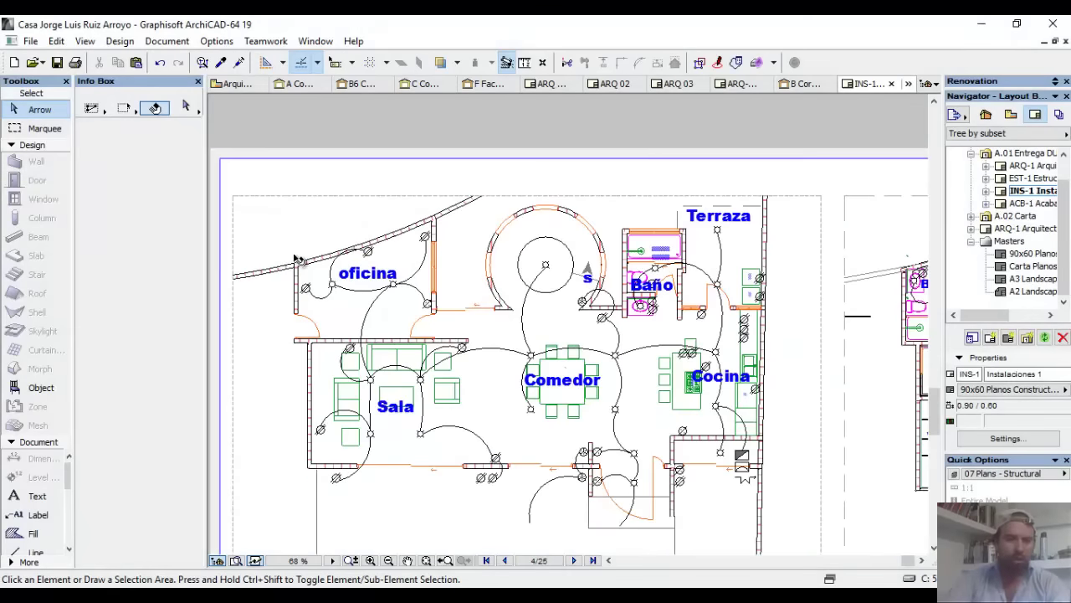
scroll(323, 310, up, 1)
scroll(315, 217, down, 2)
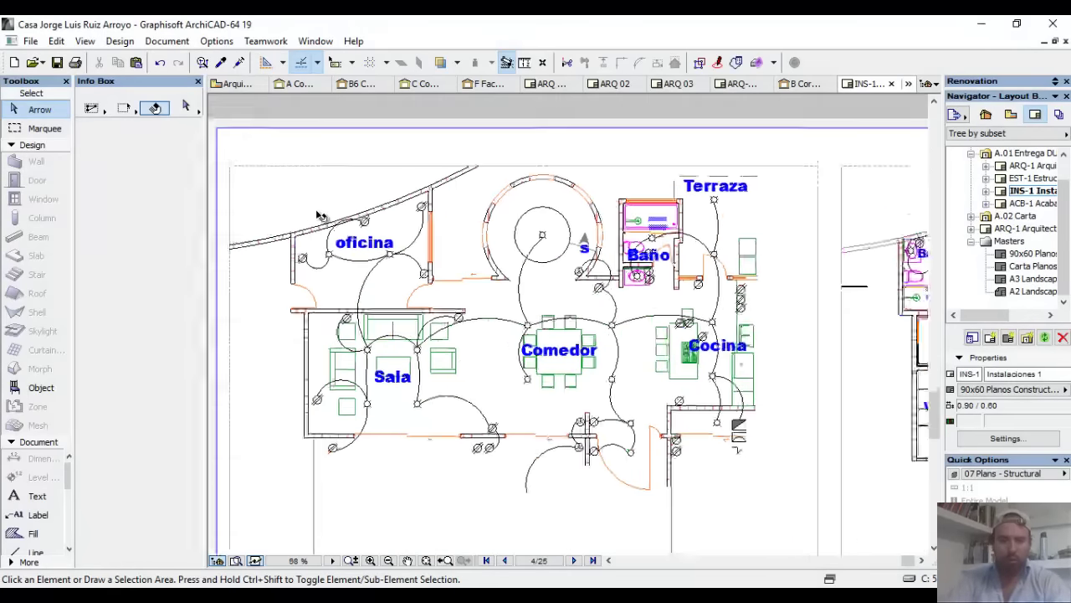
scroll(320, 276, down, 2)
scroll(318, 289, up, 2)
scroll(327, 279, down, 1)
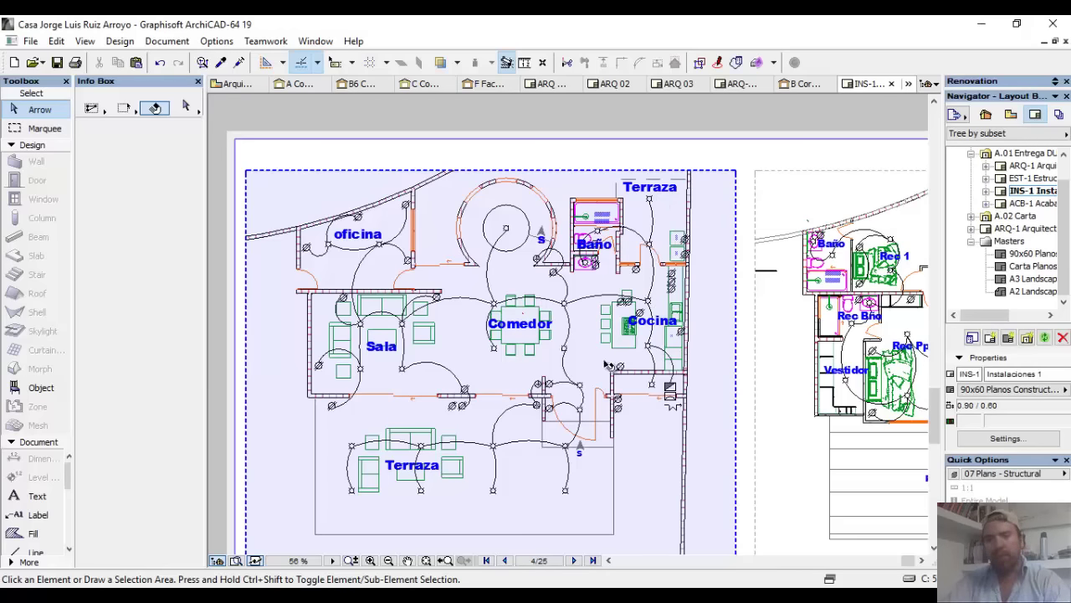
scroll(512, 346, down, 5)
scroll(513, 347, up, 4)
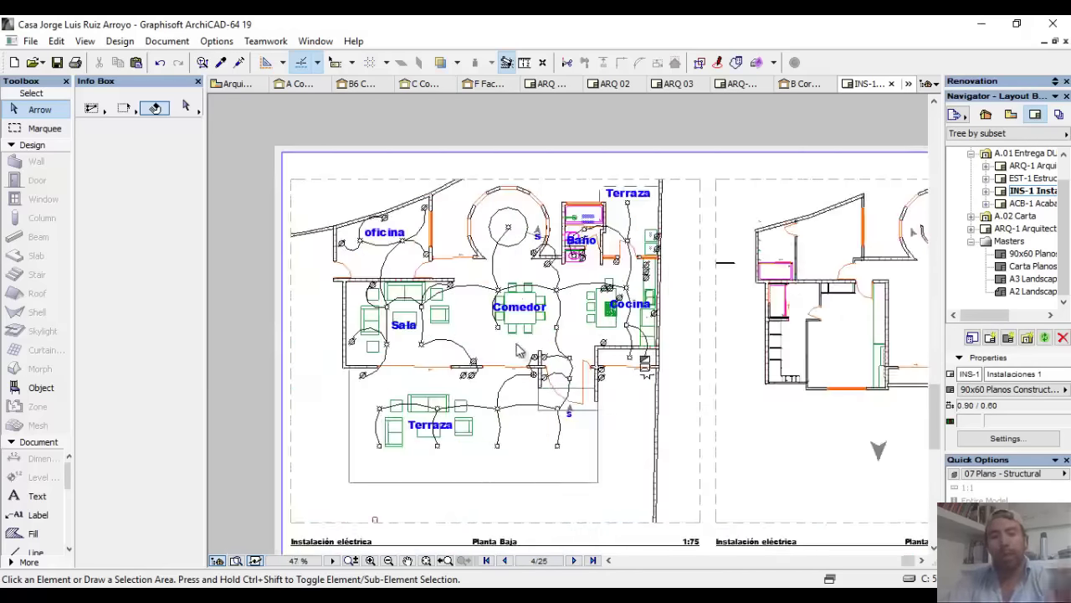
scroll(519, 339, down, 3)
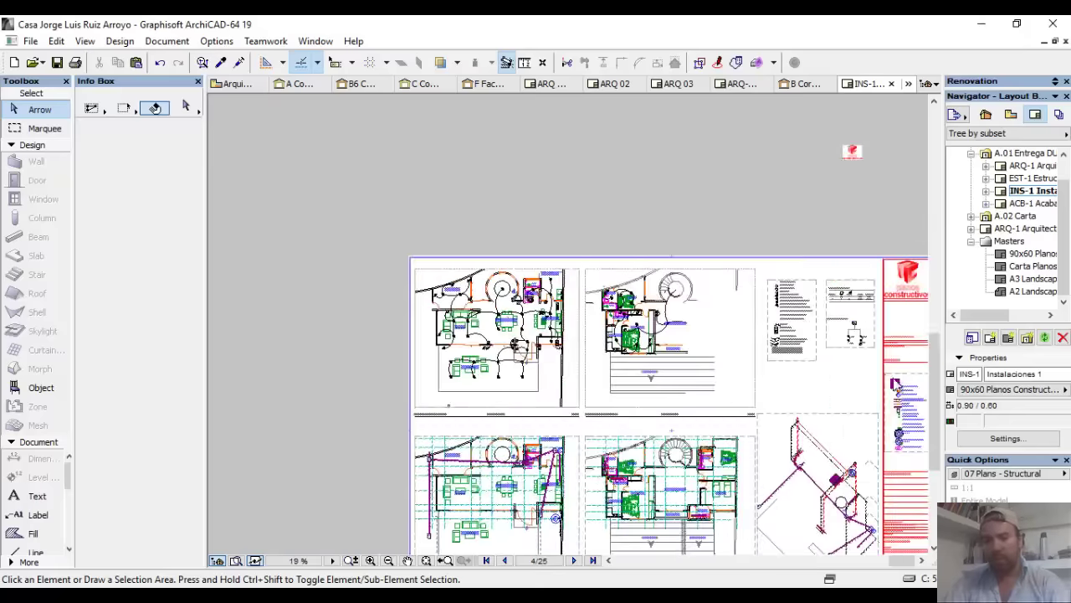
scroll(867, 352, up, 4)
- Open the load-table drawing's source view and zoom in on the Amperes column
click(826, 216)
right_click(826, 216)
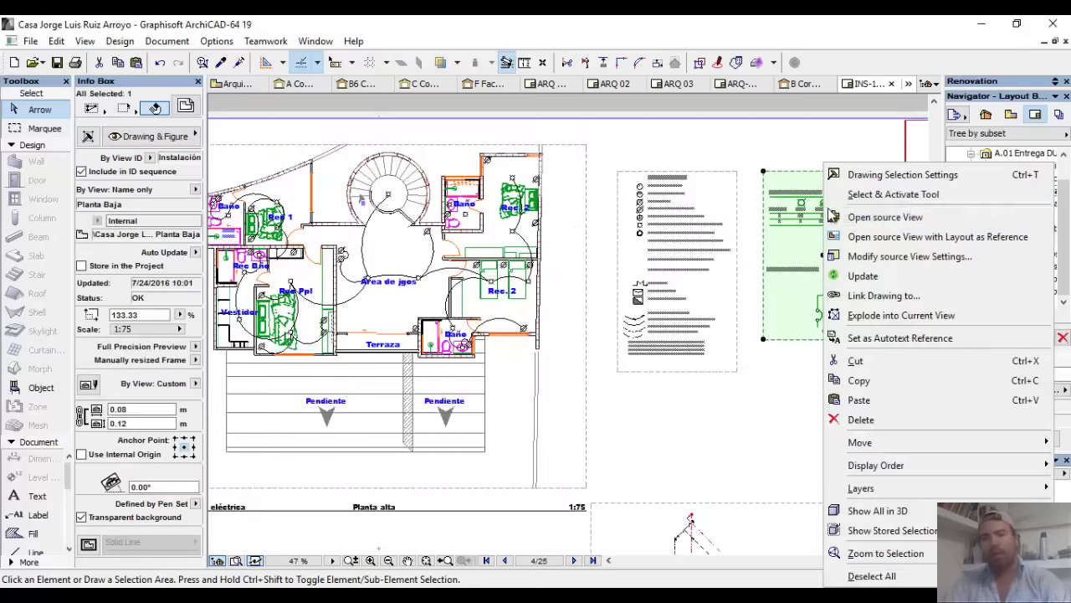
click(837, 212)
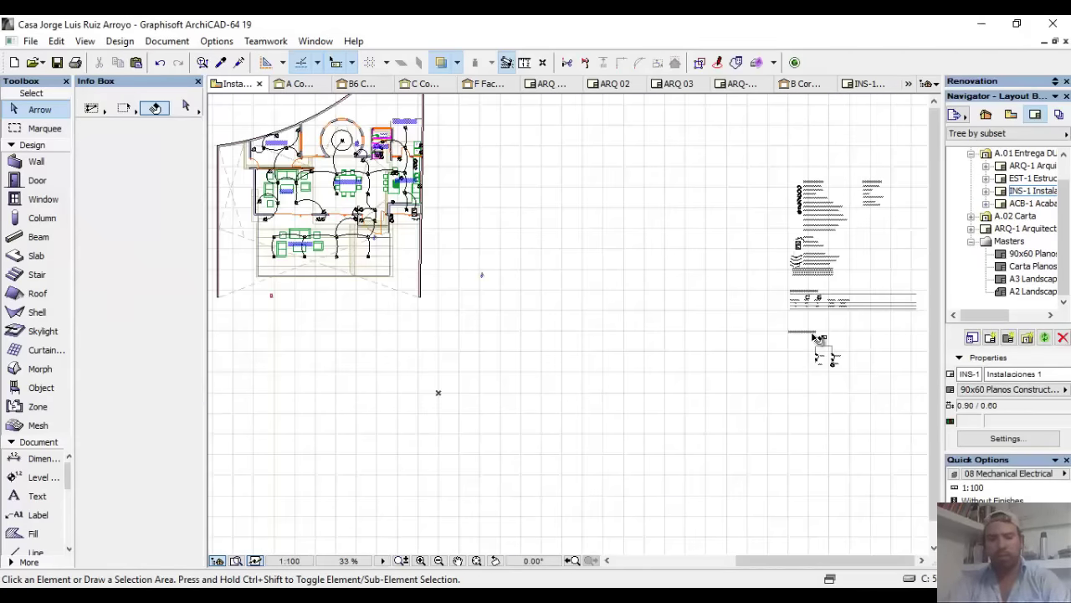
scroll(816, 338, up, 3)
scroll(849, 318, up, 1)
scroll(753, 293, up, 2)
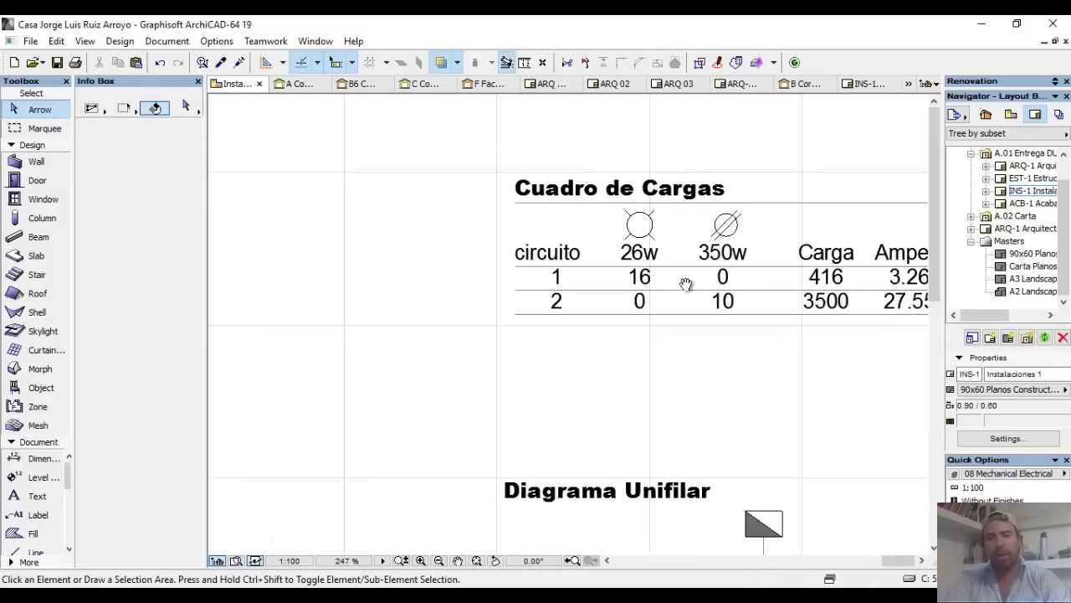
middle_drag(686, 285, 587, 291)
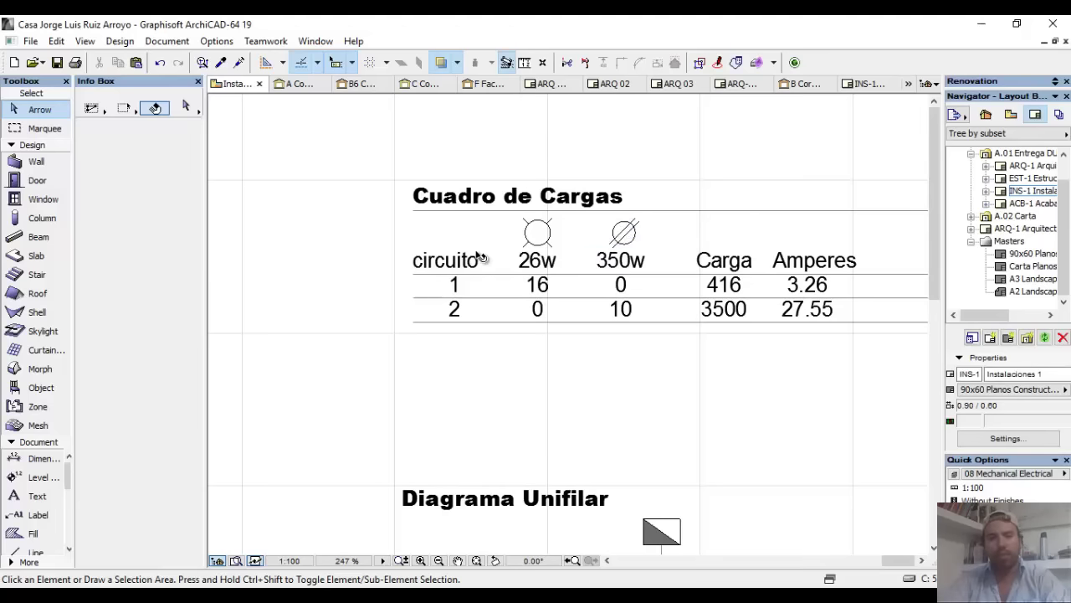
scroll(523, 293, up, 3)
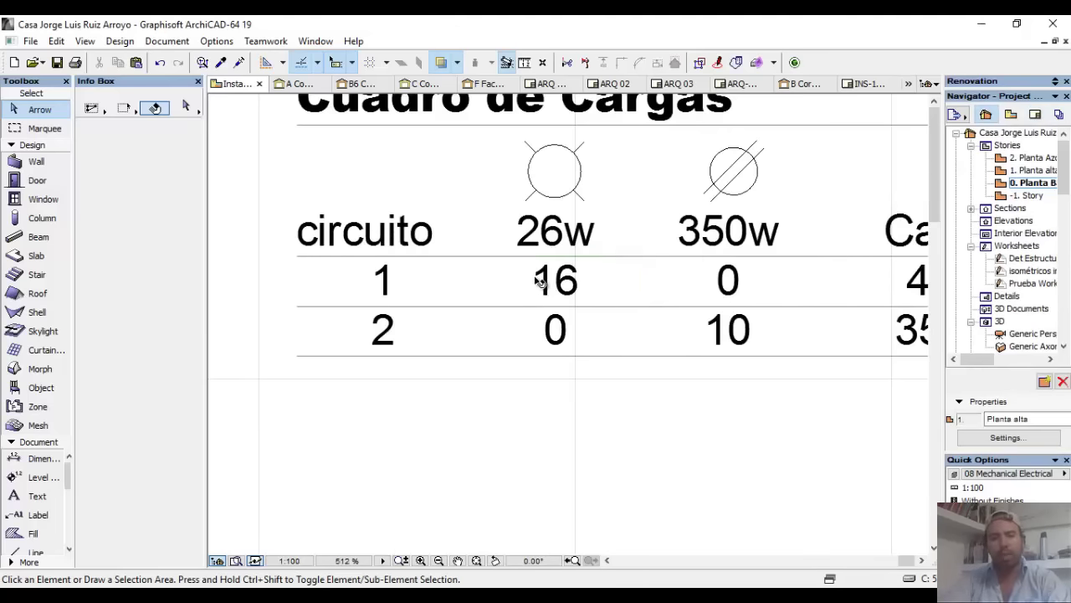
- Change circuit 1's 26w lamp count from 16 to 27
double_click(535, 279)
double_click(607, 284)
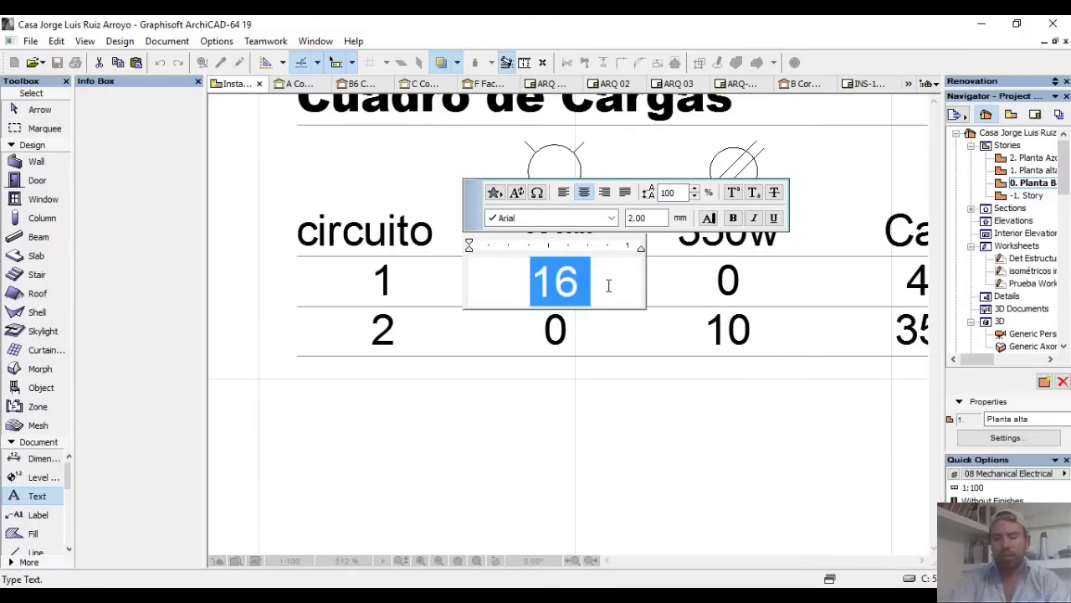
text(27)
click(681, 444)
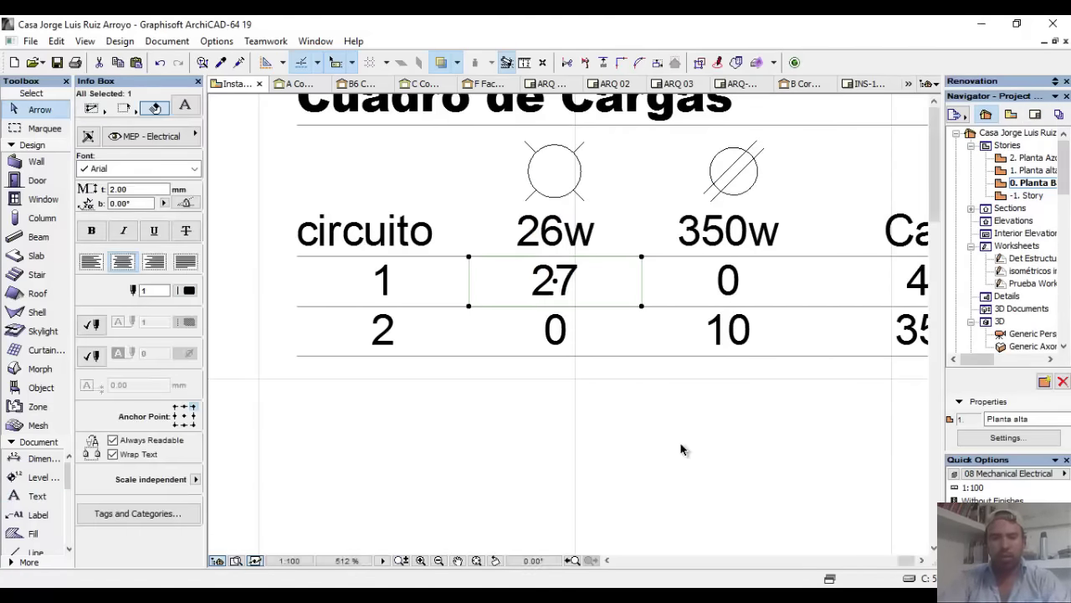
click(660, 454)
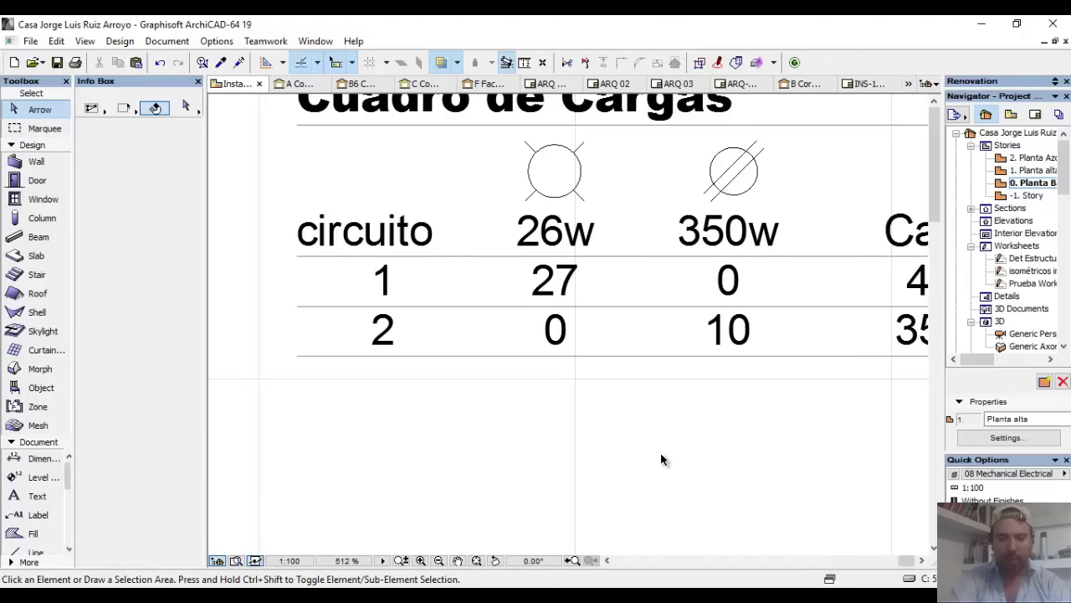
key(F9)
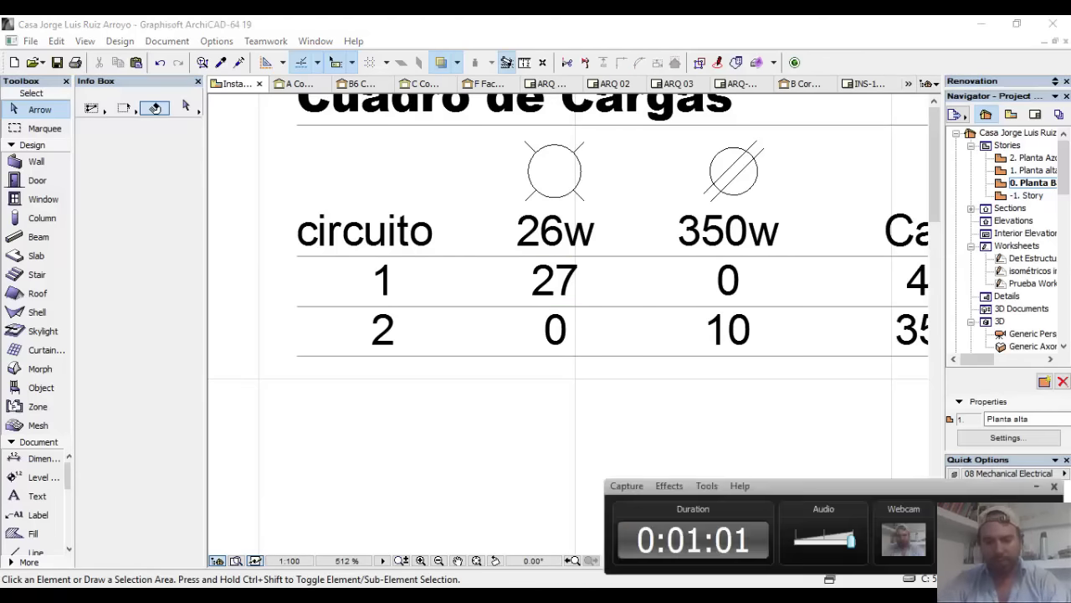
- Open circuit 2's 10 value for editing, leaving it unchanged
click(821, 396)
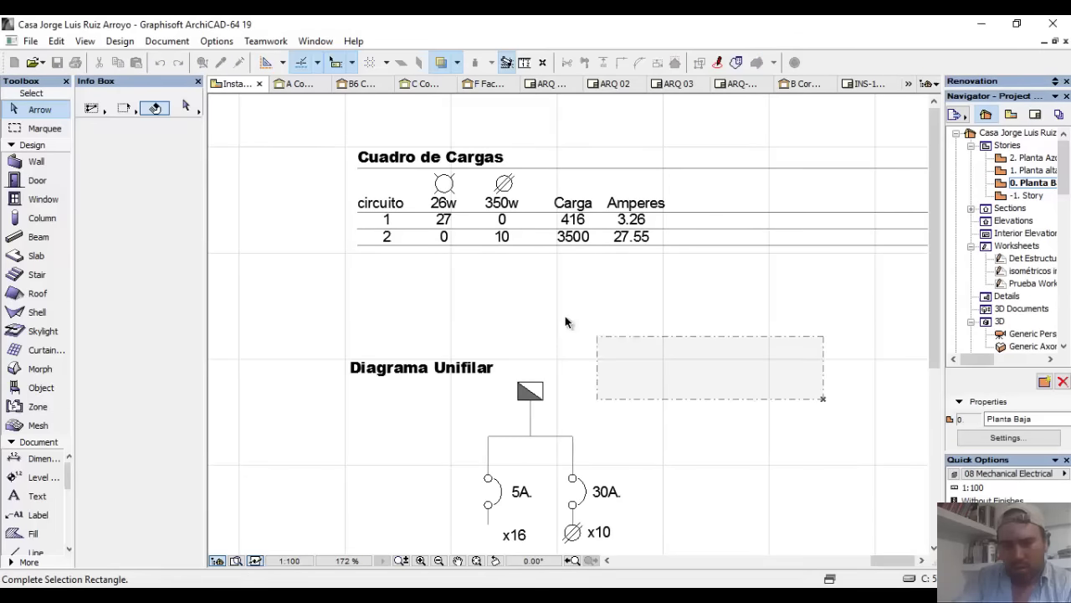
click(659, 315)
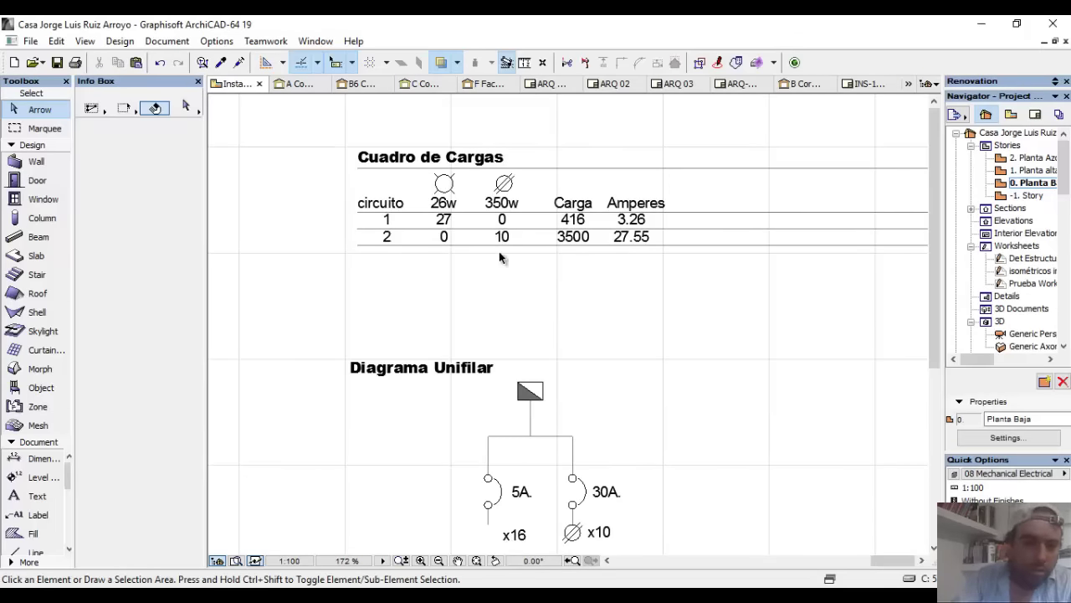
scroll(477, 219, up, 2)
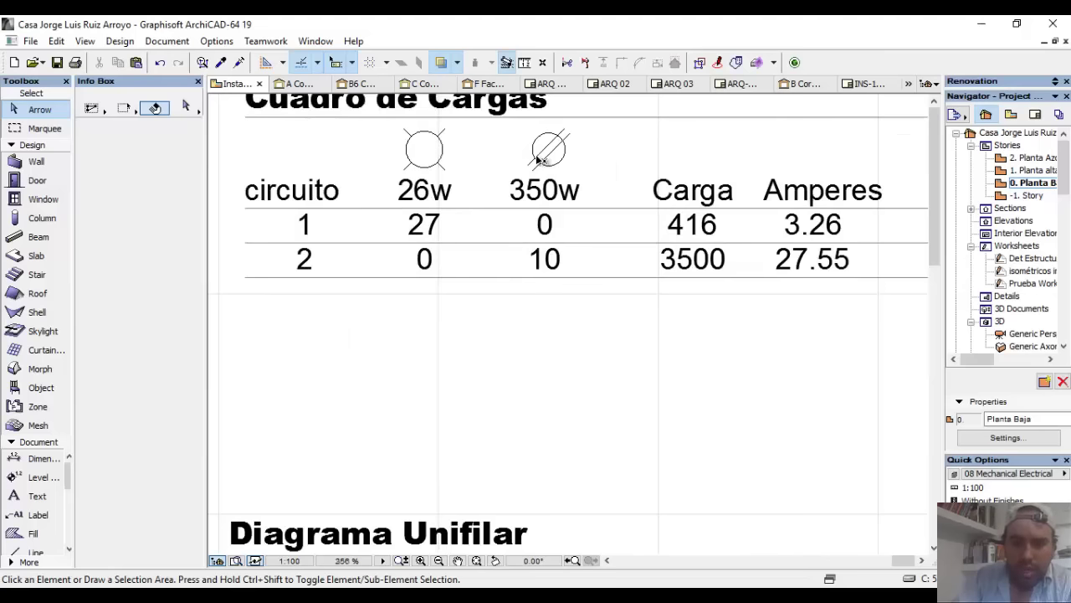
double_click(536, 260)
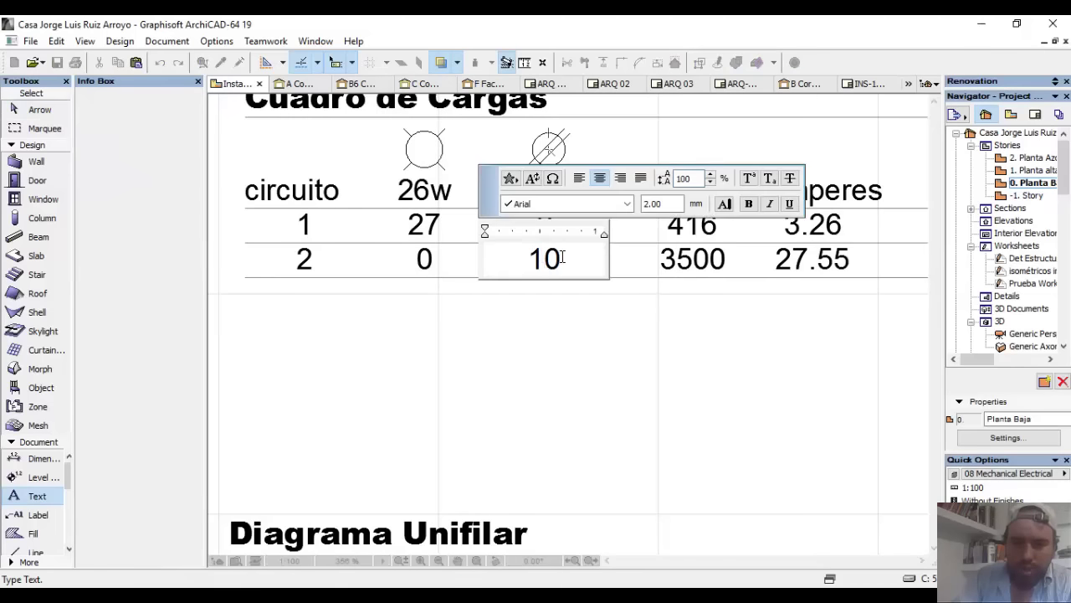
drag(559, 257, 526, 260)
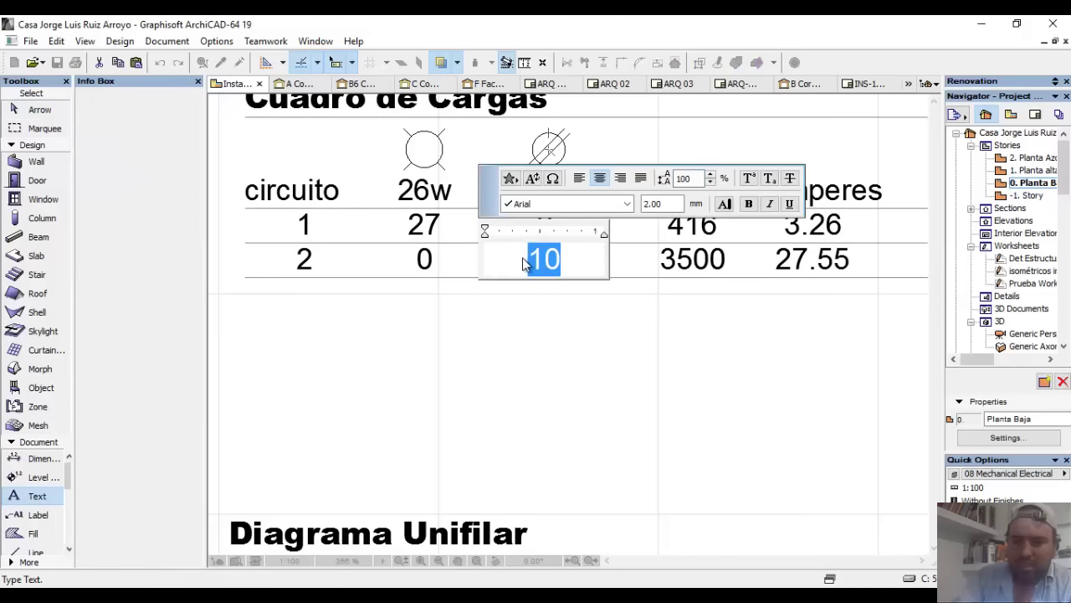
click(539, 318)
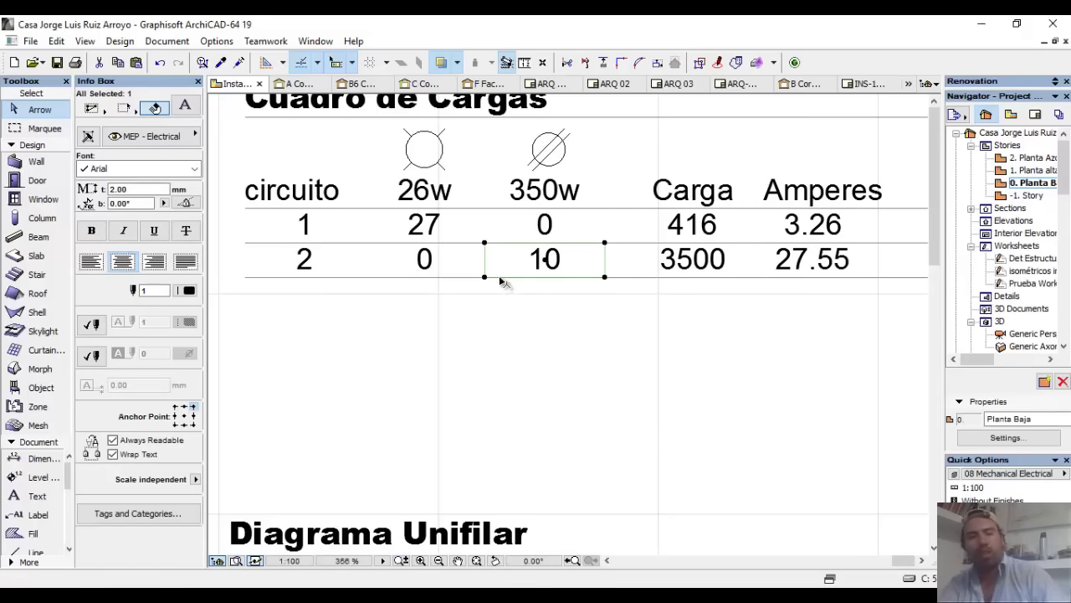
click(554, 288)
scroll(554, 287, down, 3)
- Copy circuit 2's row texts and underline one row lower
drag(333, 259, 812, 329)
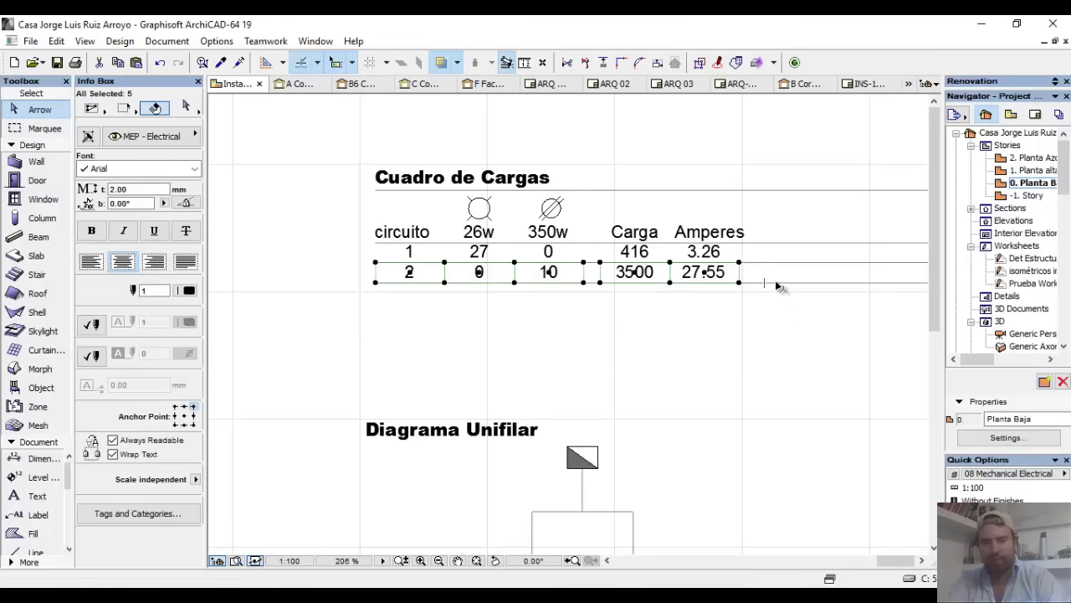
shift+click(778, 283)
click(743, 272)
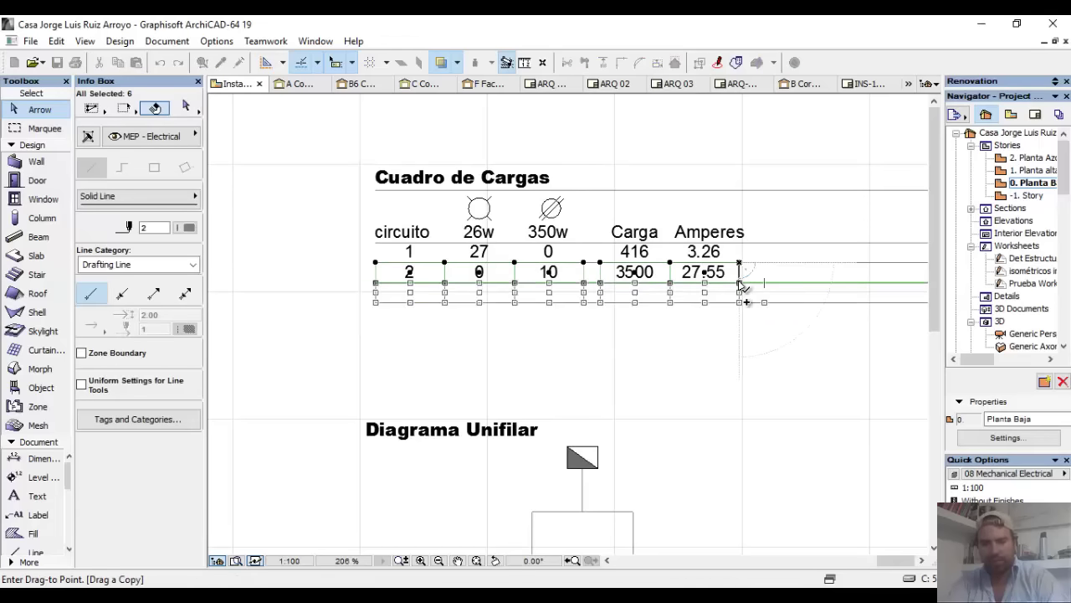
click(745, 289)
scroll(544, 285, up, 4)
key(Escape)
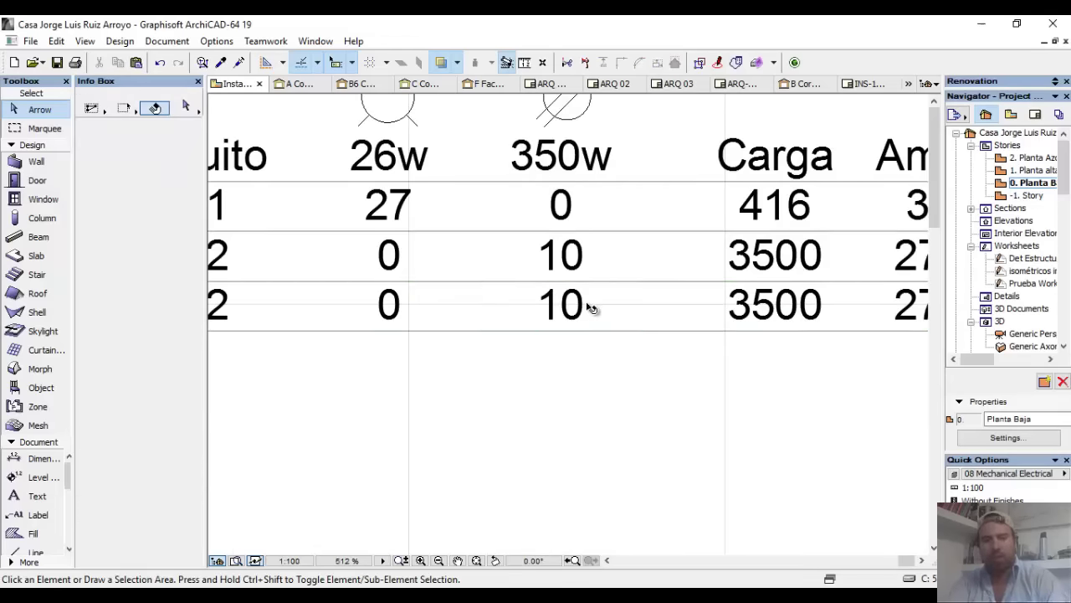
- Change the copied row's 350w count from 10 to 11
double_click(588, 308)
key(shift+Left)
text(1)
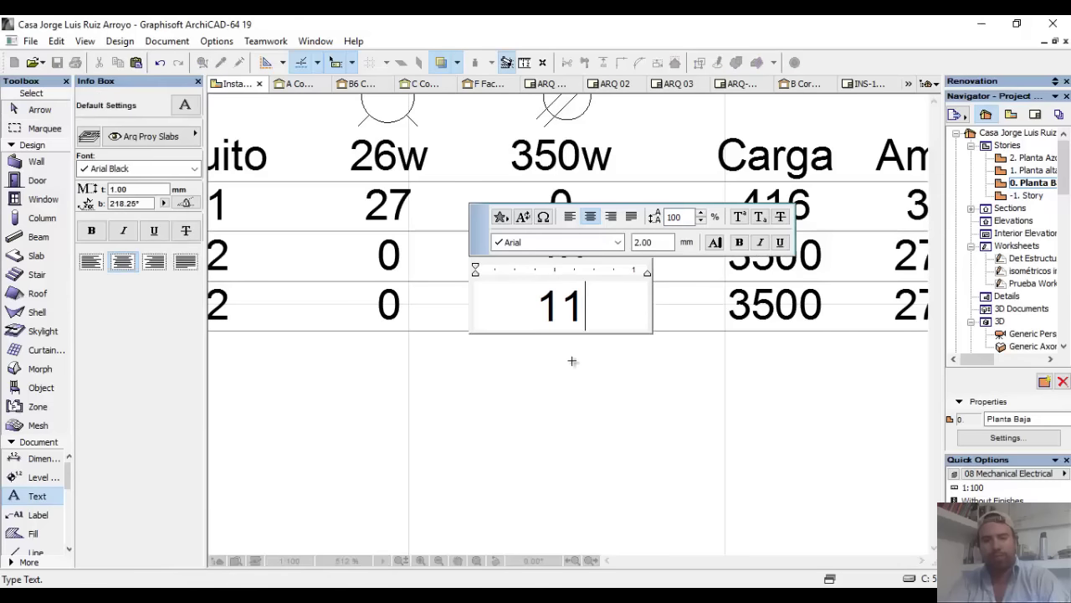
click(572, 361)
key(Escape)
scroll(619, 349, down, 3)
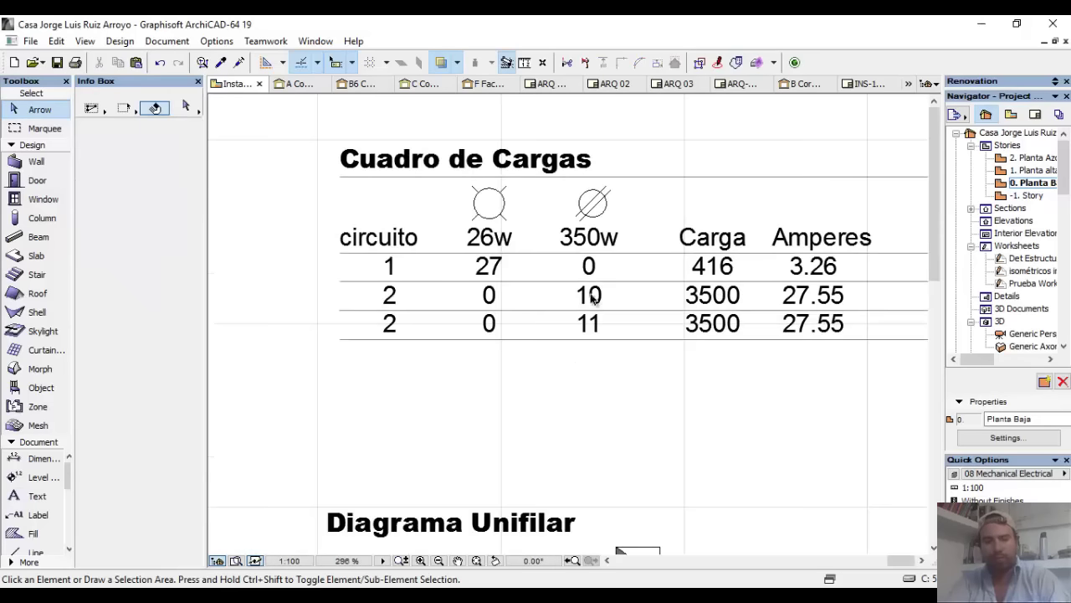
- Change the 350w column header to 300w
scroll(578, 243, up, 3)
double_click(578, 239)
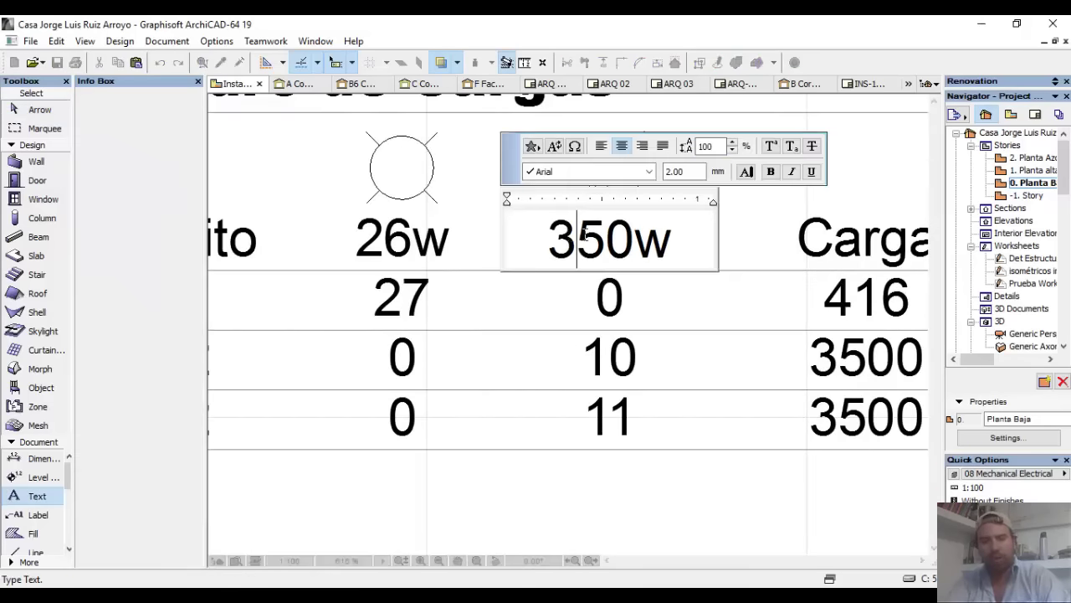
drag(584, 234, 623, 241)
text(00)
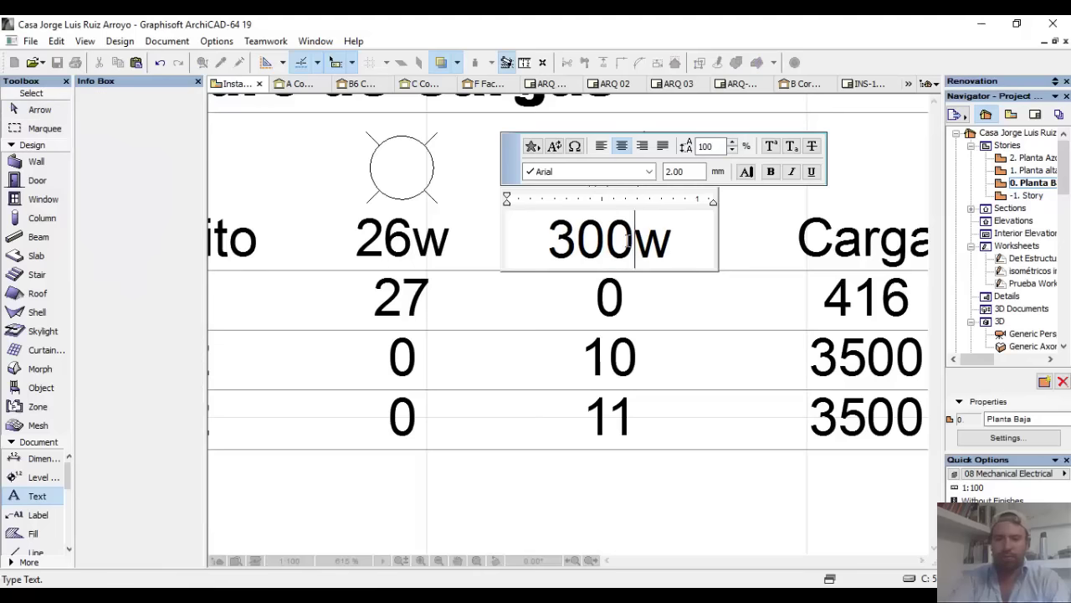
key(Escape)
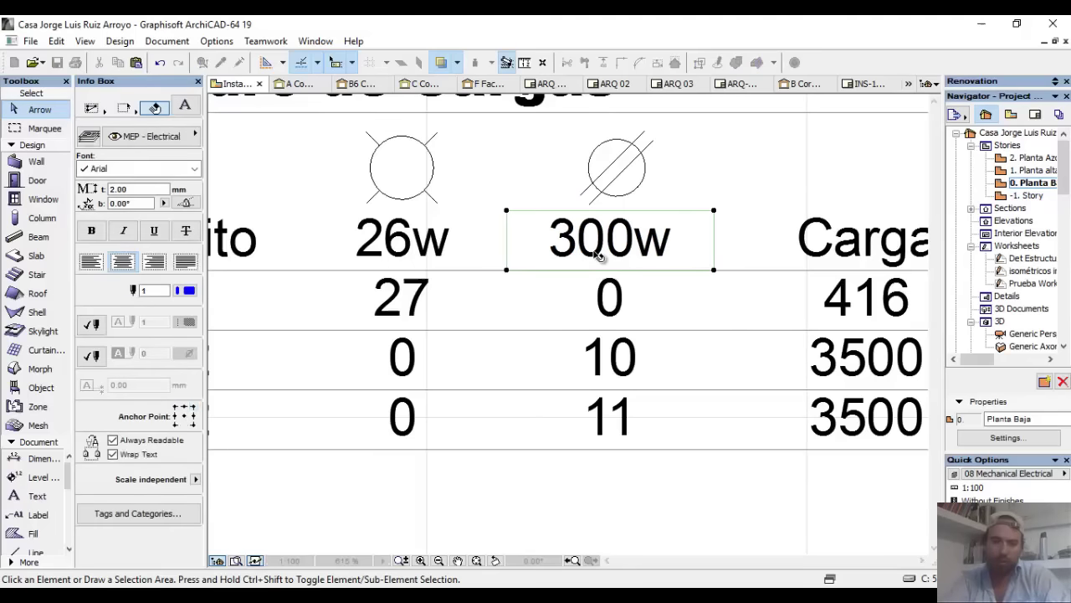
- Zoom out and pan so the whole load table and Diagrama Unifilar heading show
scroll(530, 251, down, 3)
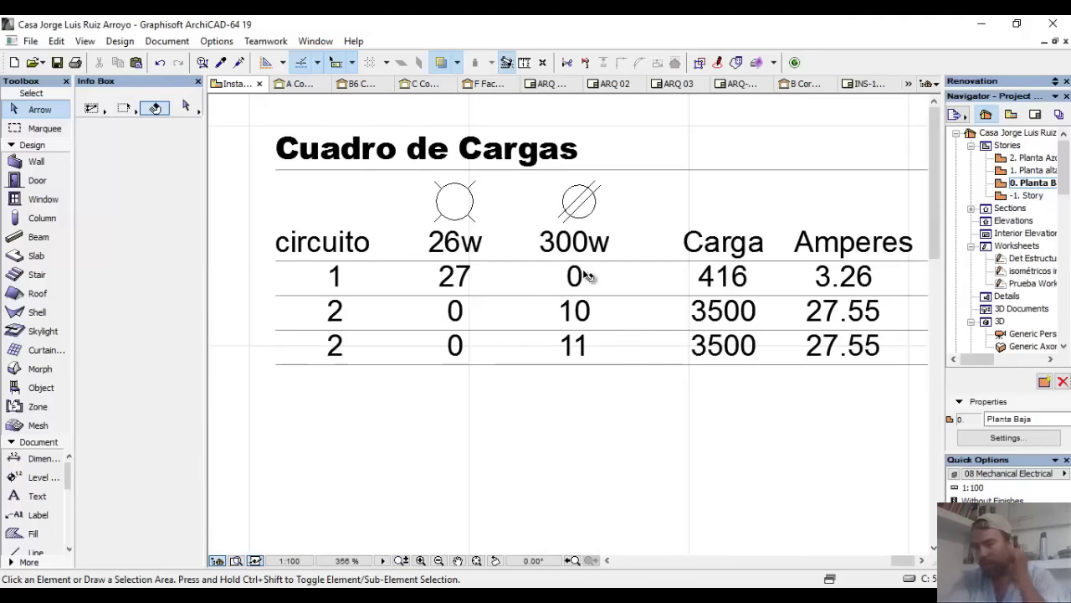
scroll(578, 276, down, 1)
scroll(465, 299, down, 1)
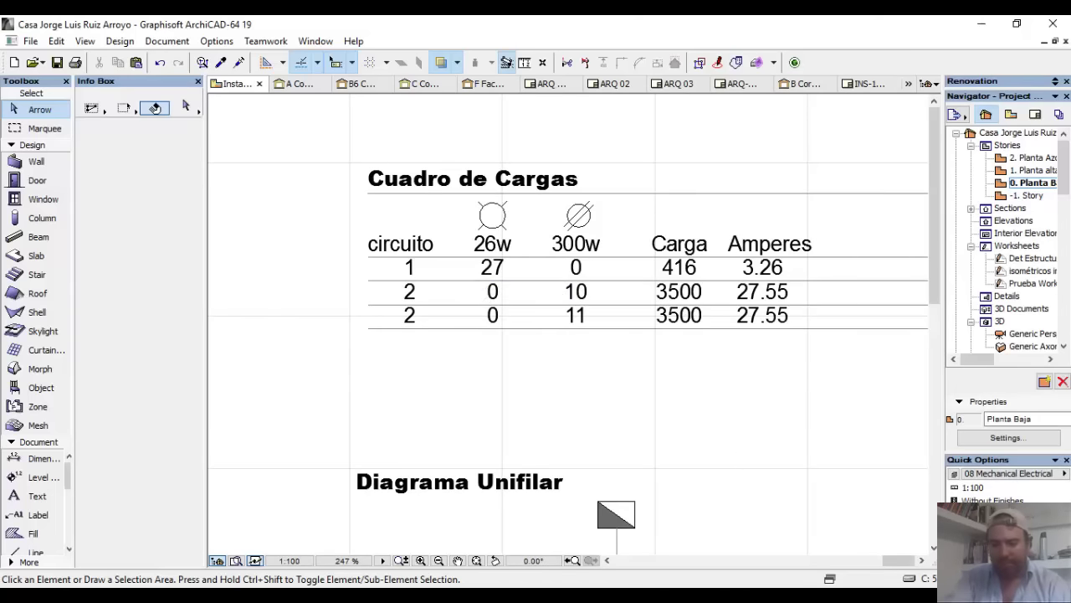
key(F9)
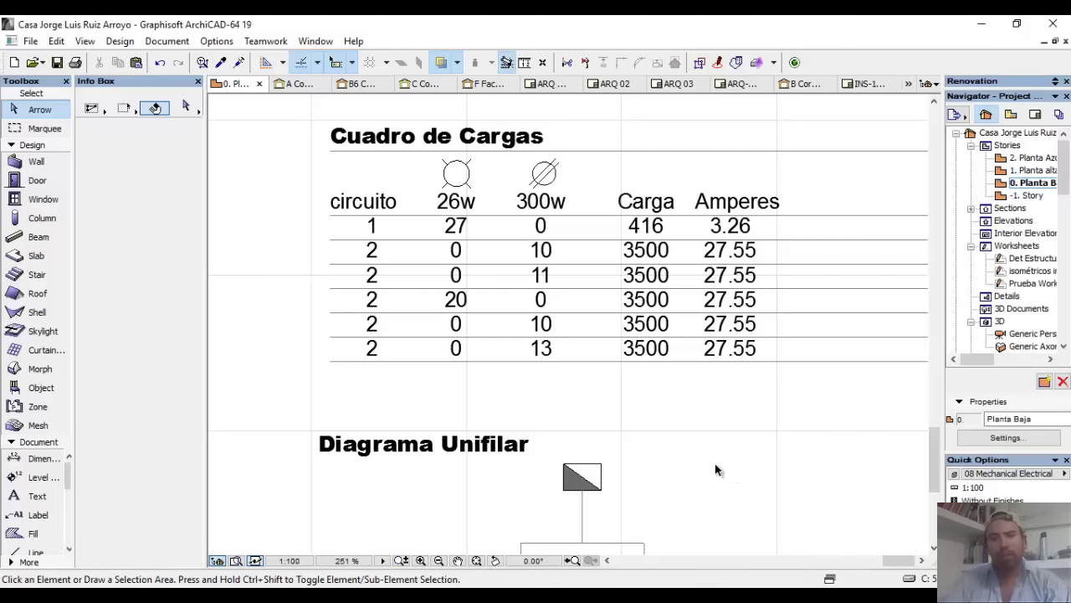
middle_drag(696, 422, 675, 418)
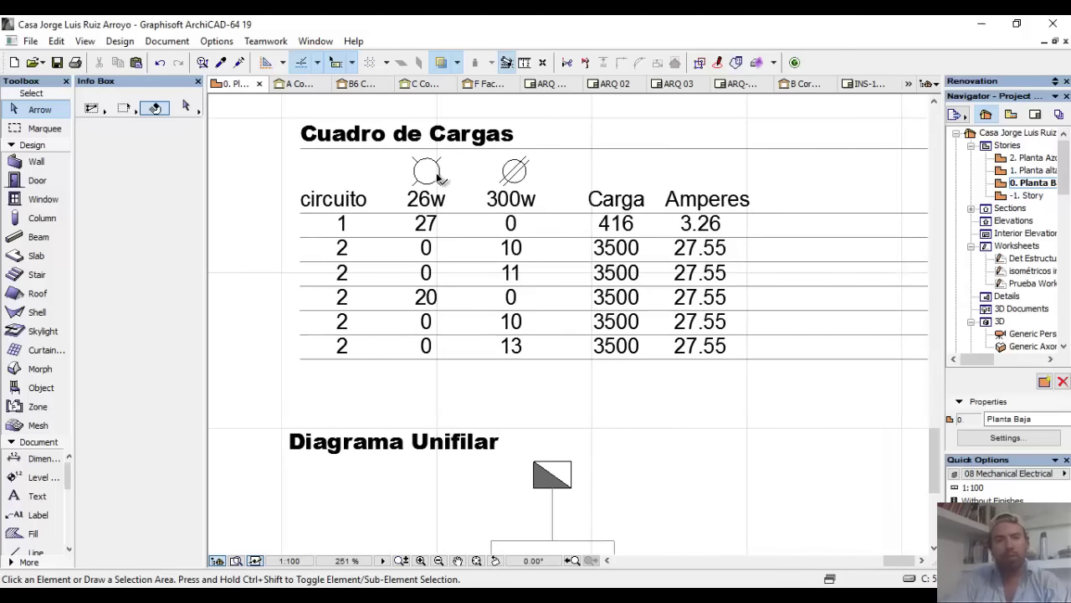
- Compute 27×26 in Calculator and replace row 1's 416 load with 702
key(super)
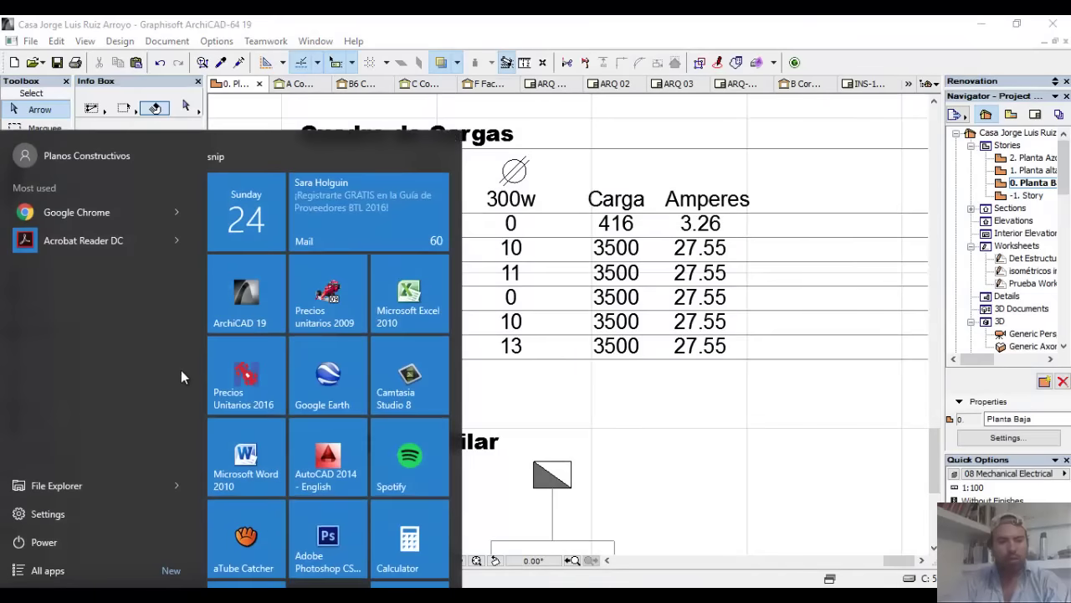
click(407, 554)
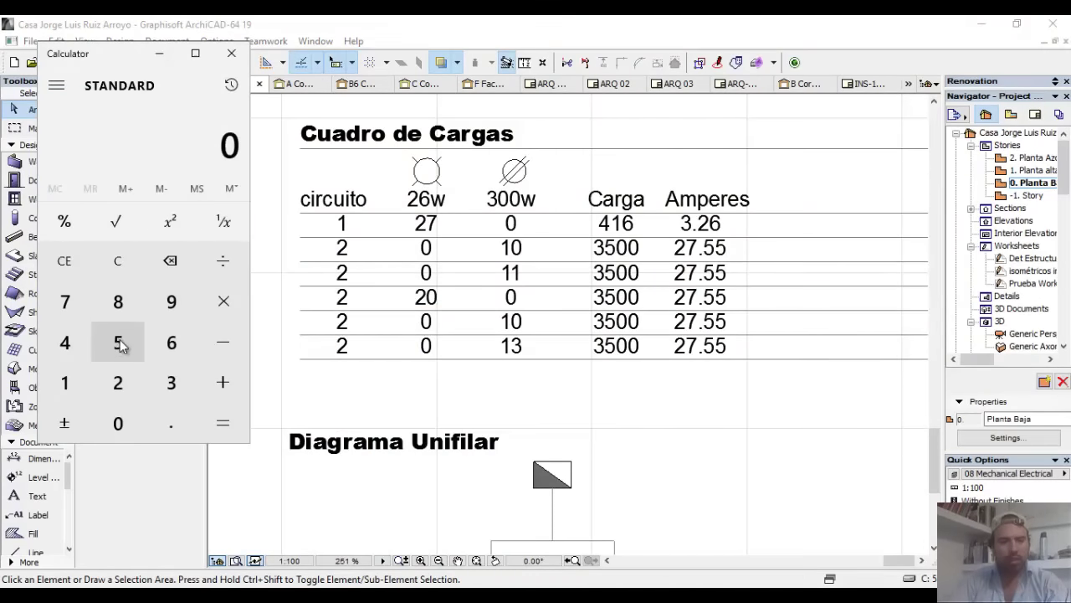
text(27)
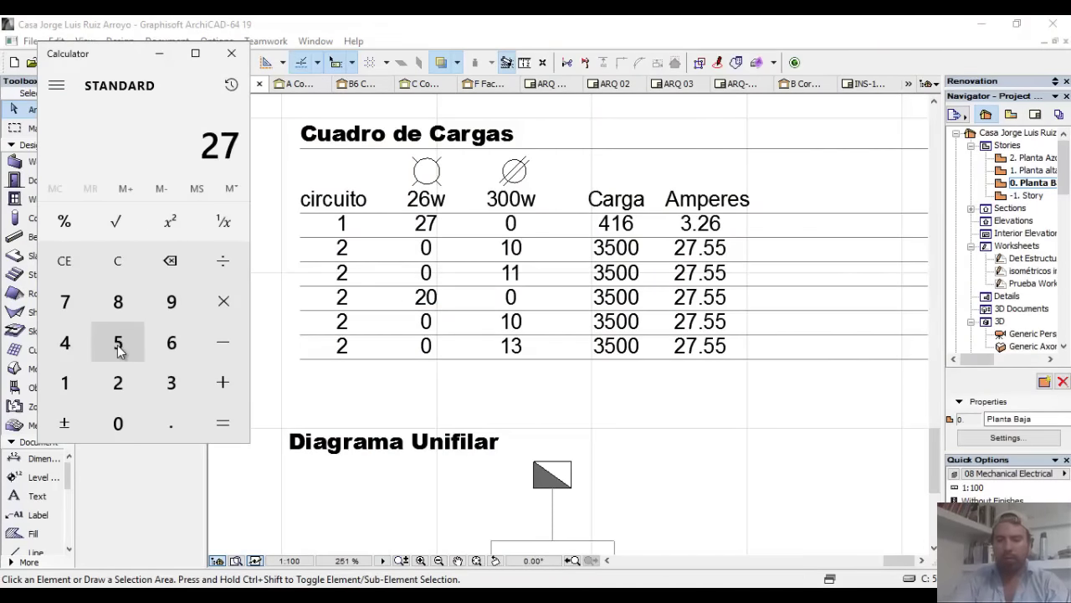
text(26)
key(Return)
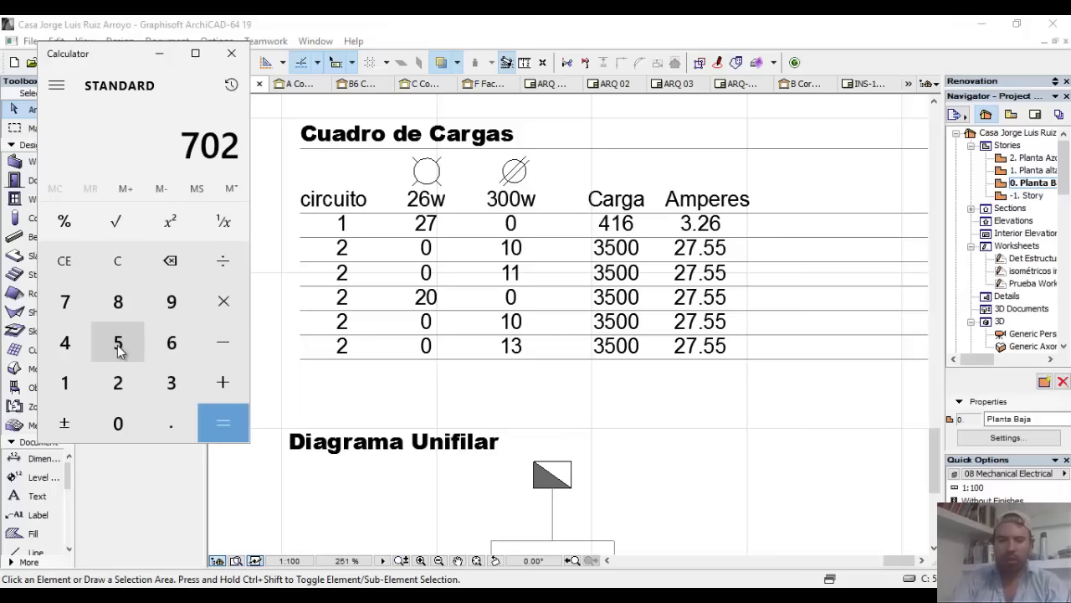
click(617, 213)
double_click(617, 219)
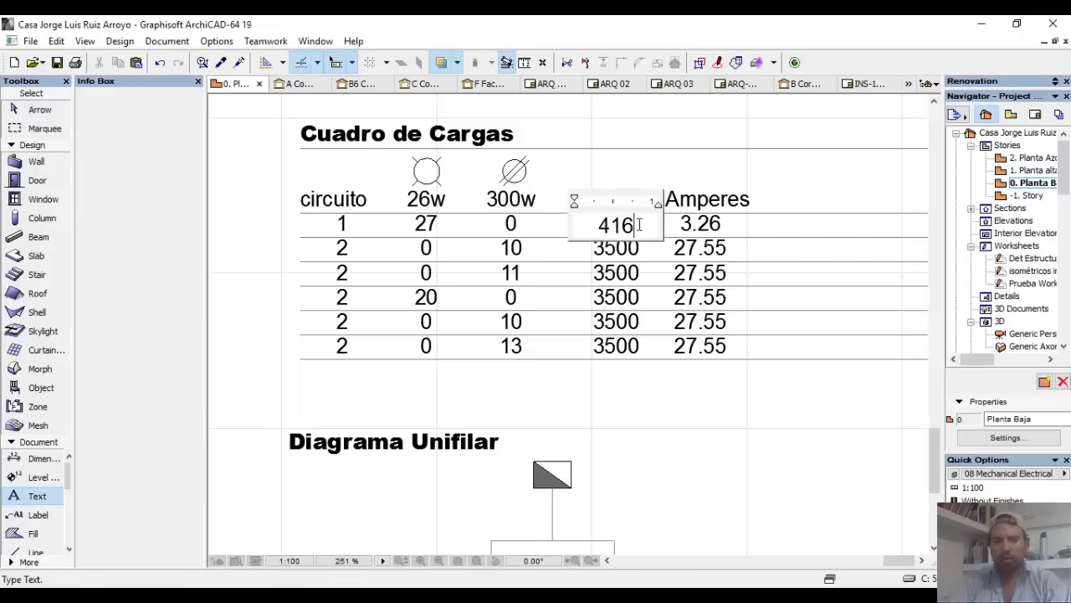
drag(644, 222, 580, 225)
text(702)
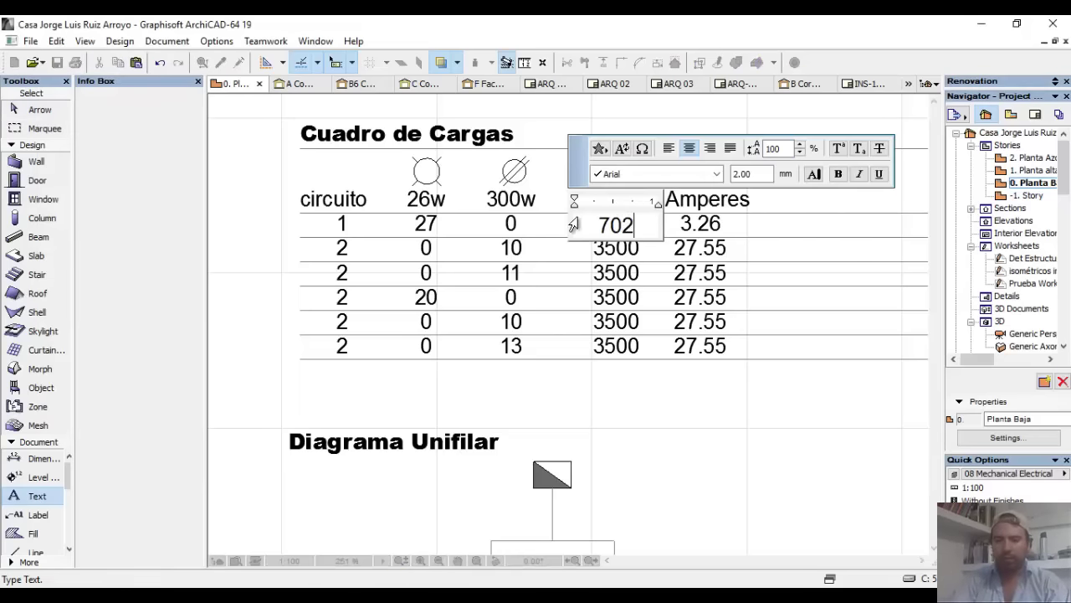
click(593, 427)
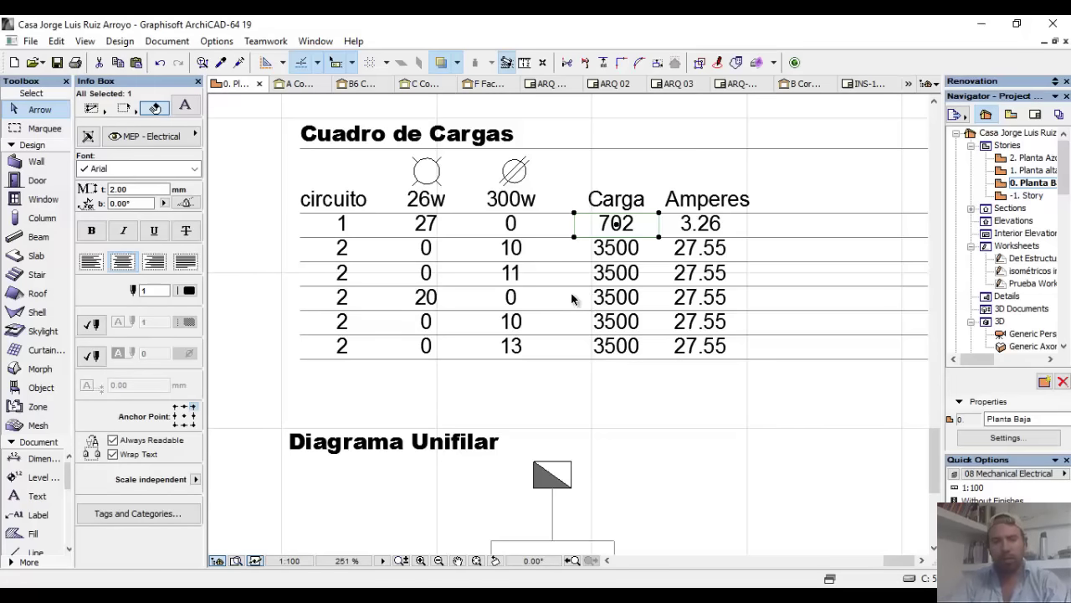
- Compute 20×26 and replace row 4's 3500 load with 520
key(alt+Tab)
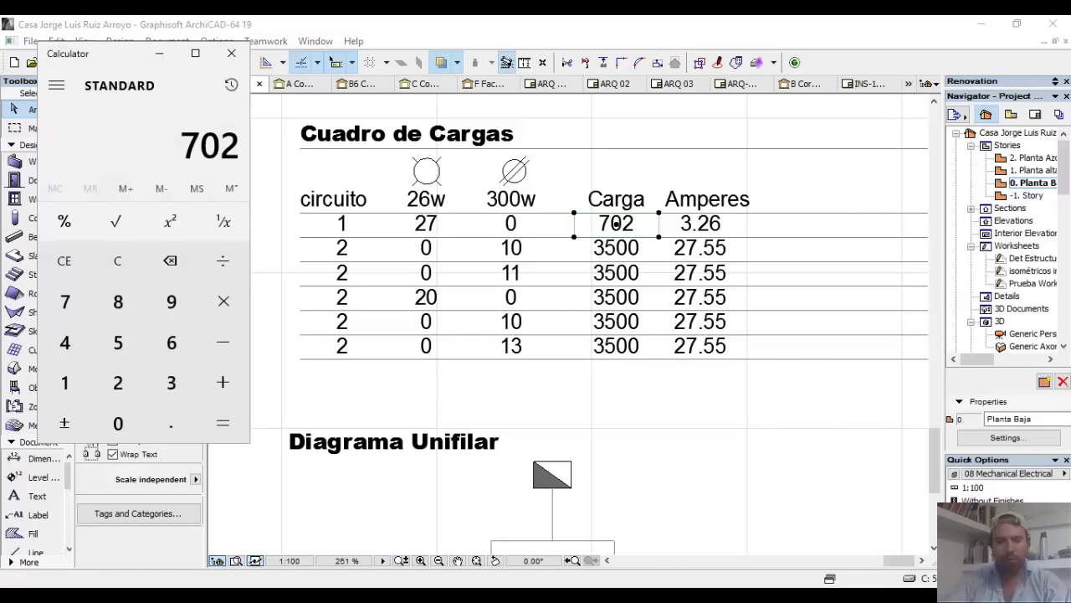
key(0)
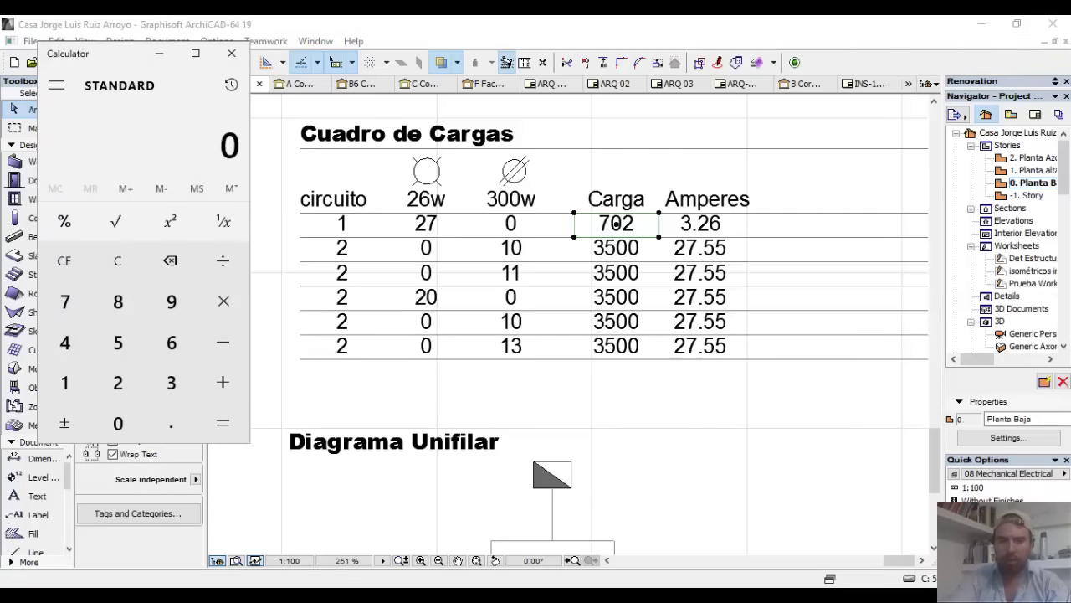
text(20)
key(asterisk)
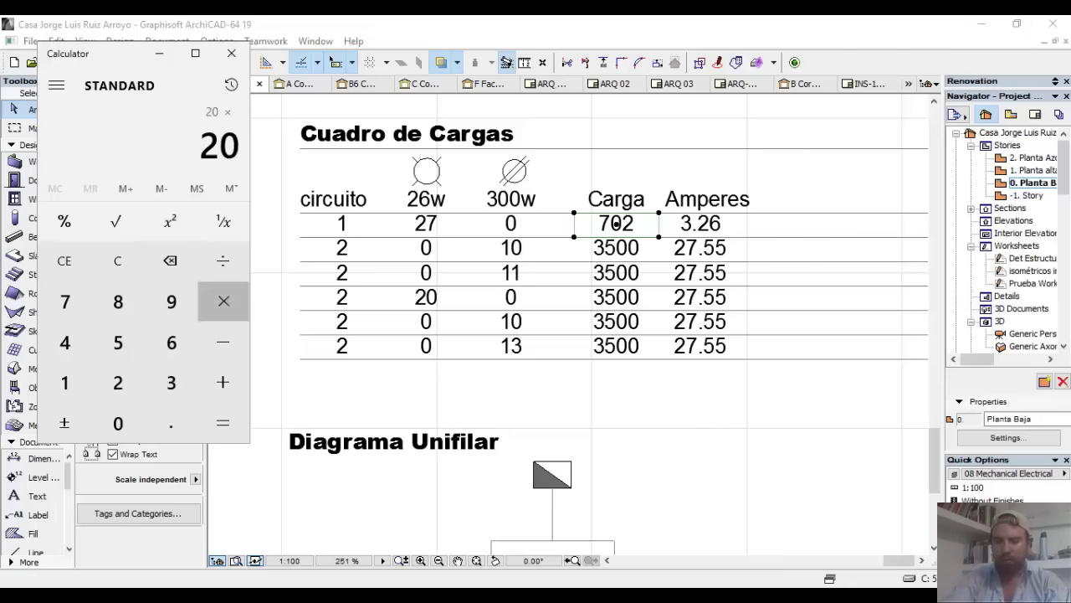
text(26)
key(Return)
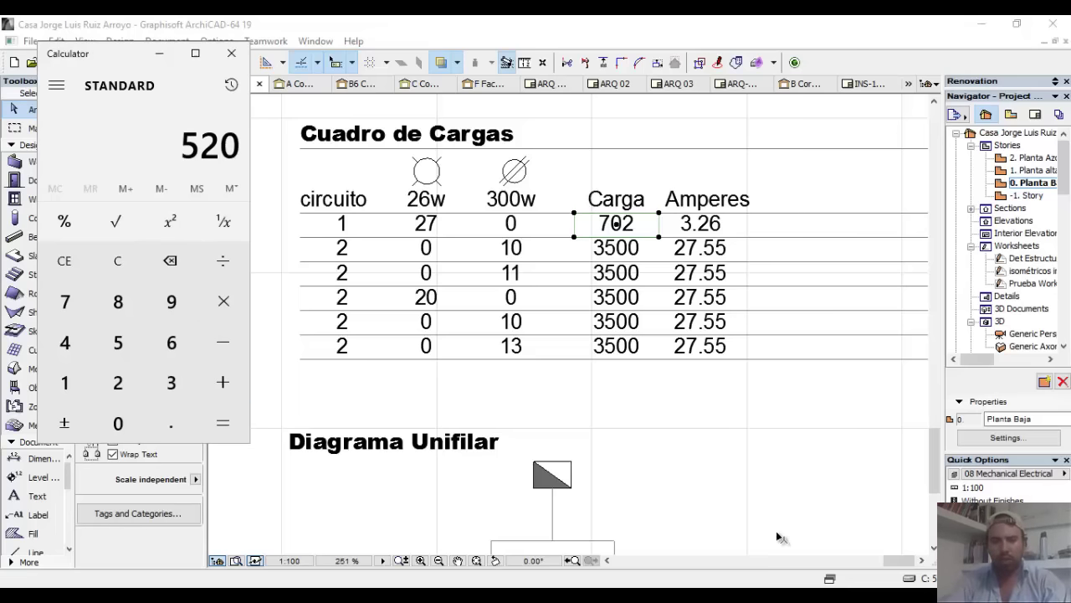
key(alt+Tab)
double_click(620, 298)
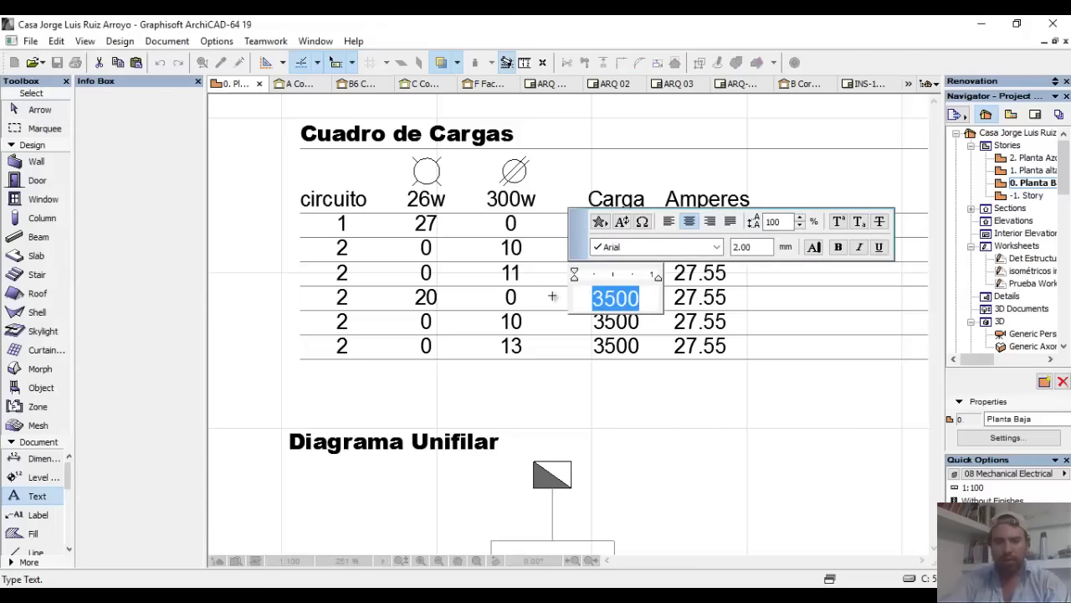
text(52)
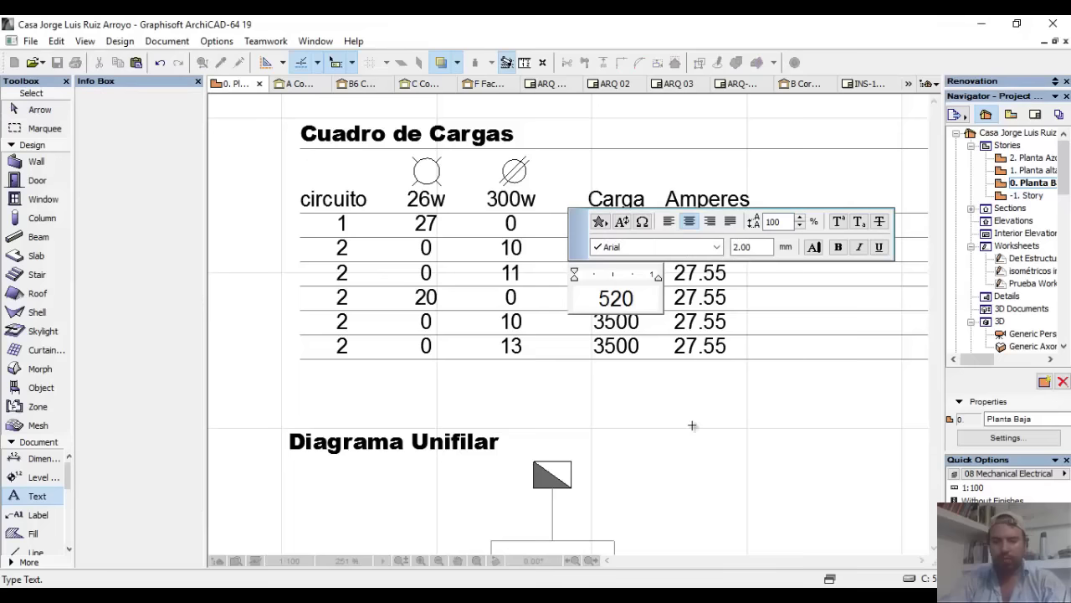
click(692, 425)
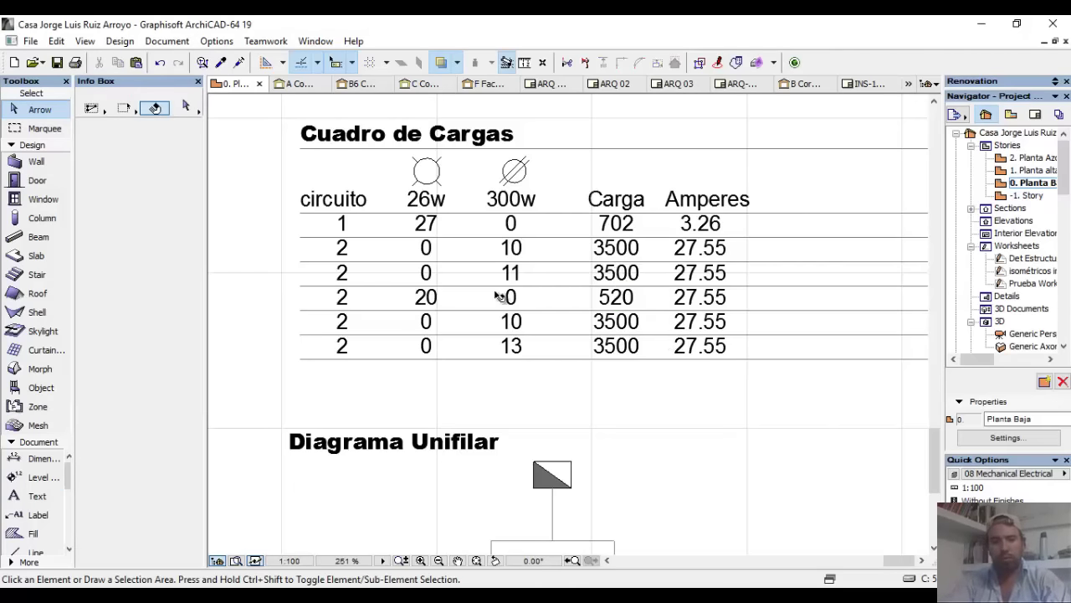
- Change circuit 1's lamp count to 47 and its load to 1222 (47×26)
double_click(425, 224)
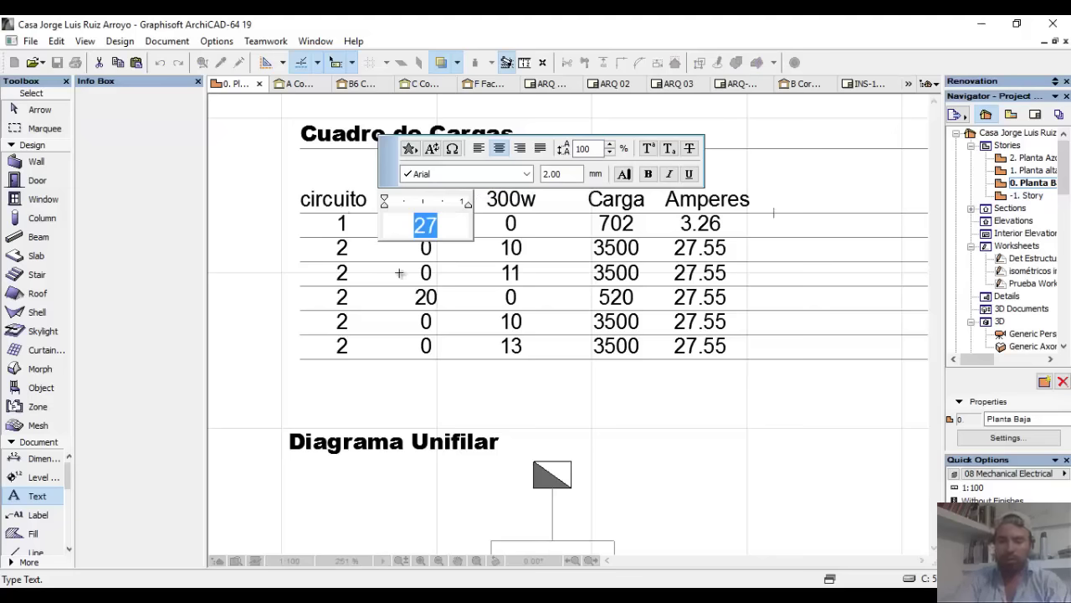
text(47)
click(593, 429)
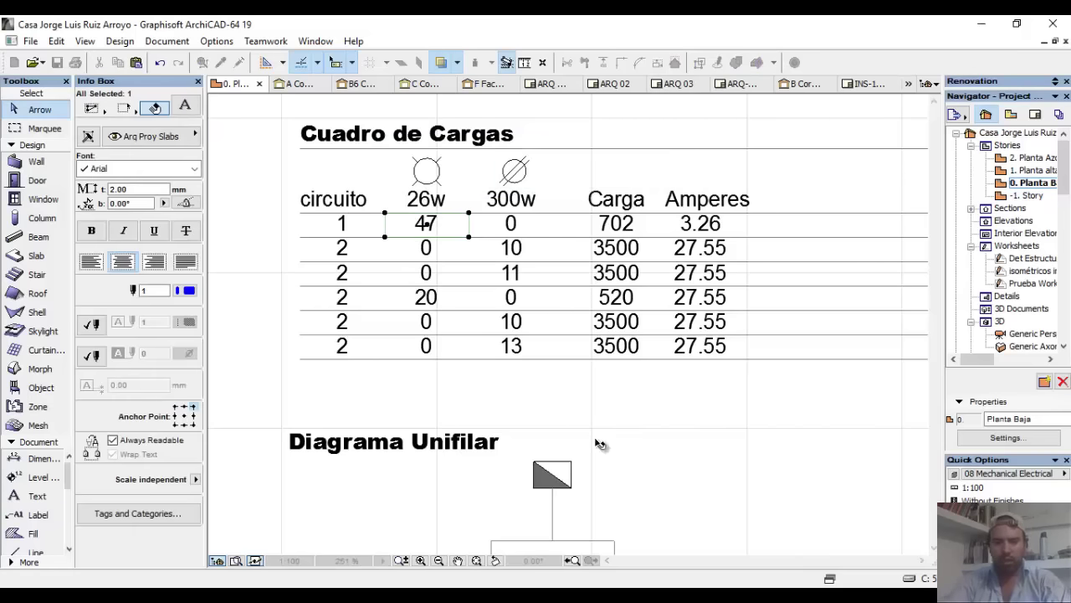
key(alt+Tab)
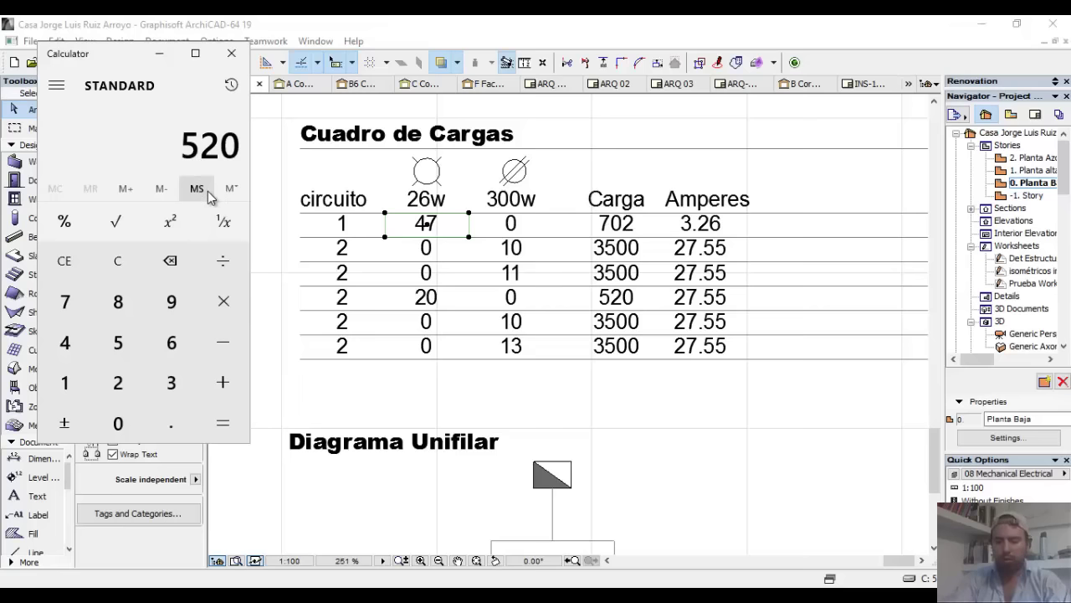
text(47)
key(asterisk)
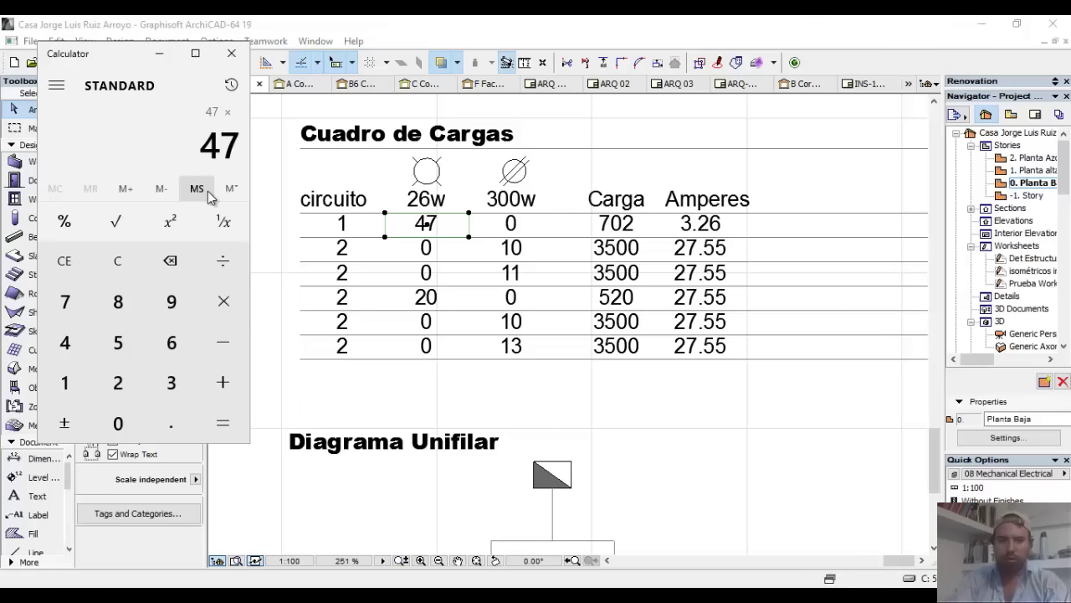
text(26)
key(Return)
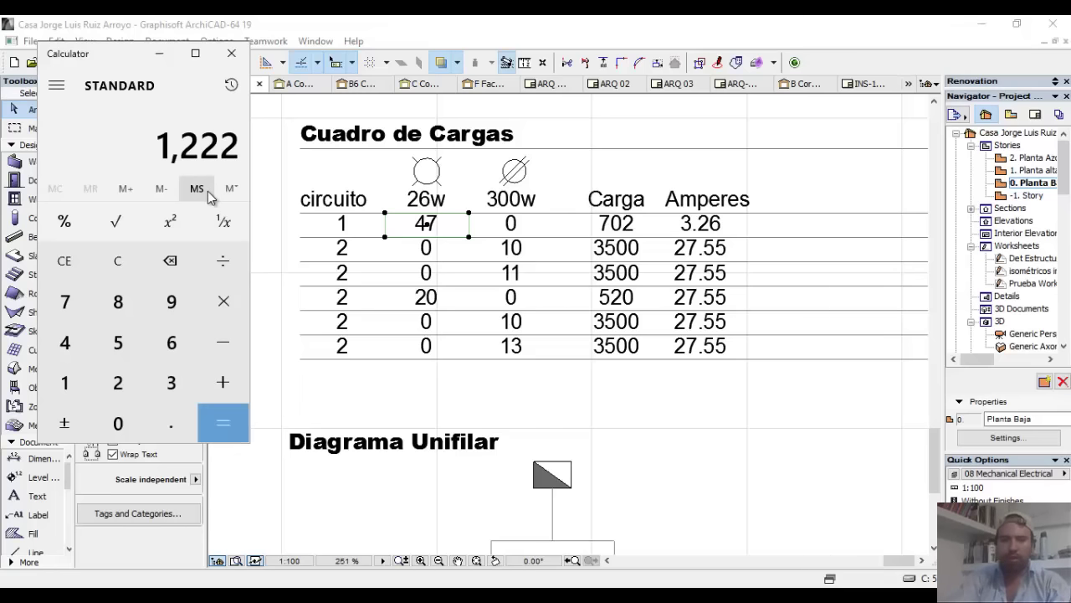
click(618, 231)
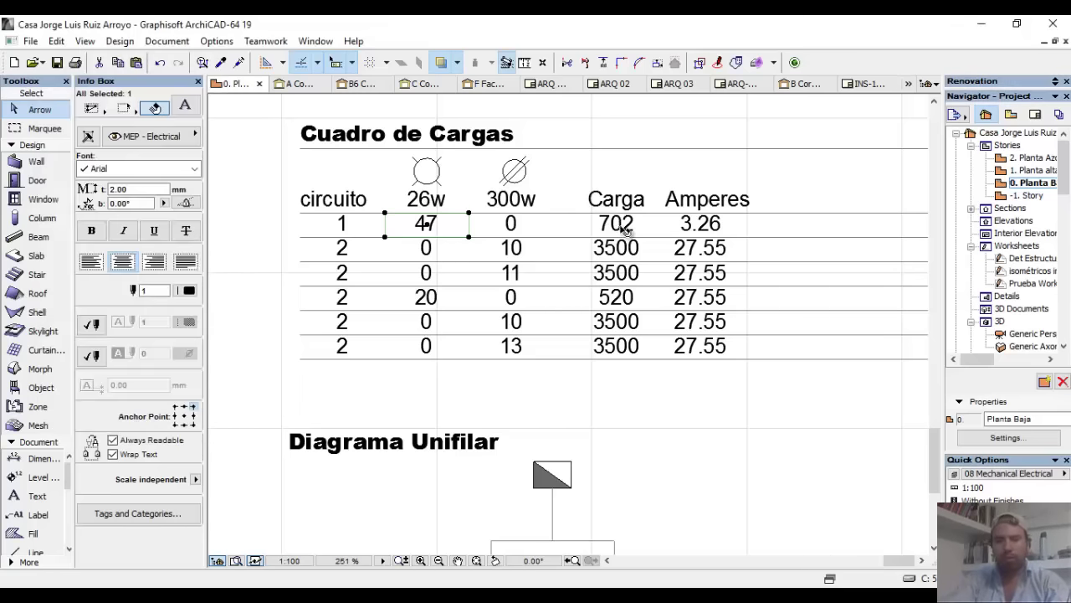
double_click(618, 226)
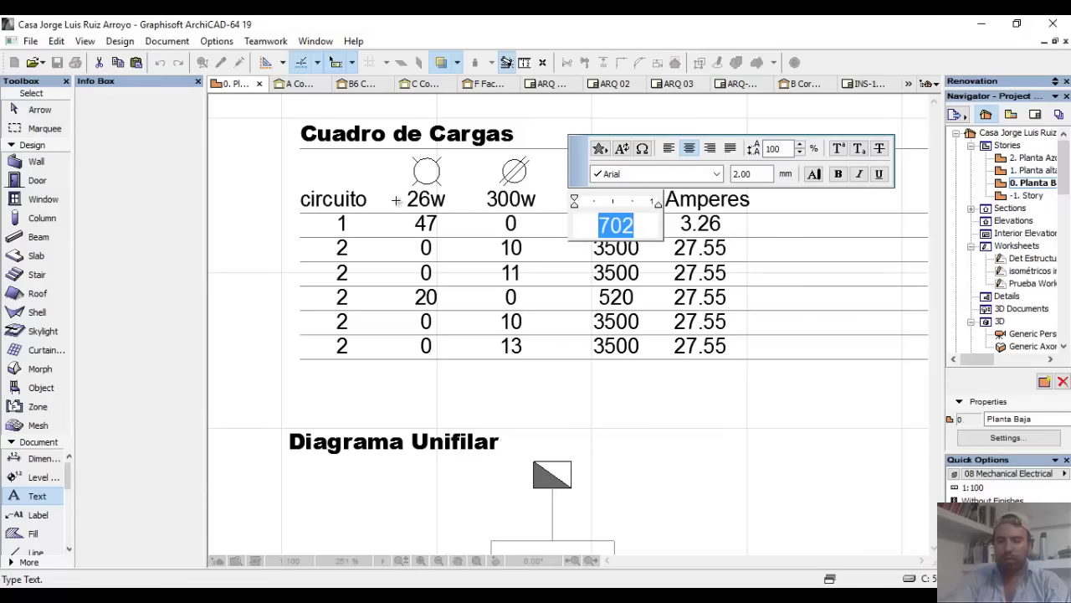
text(1222)
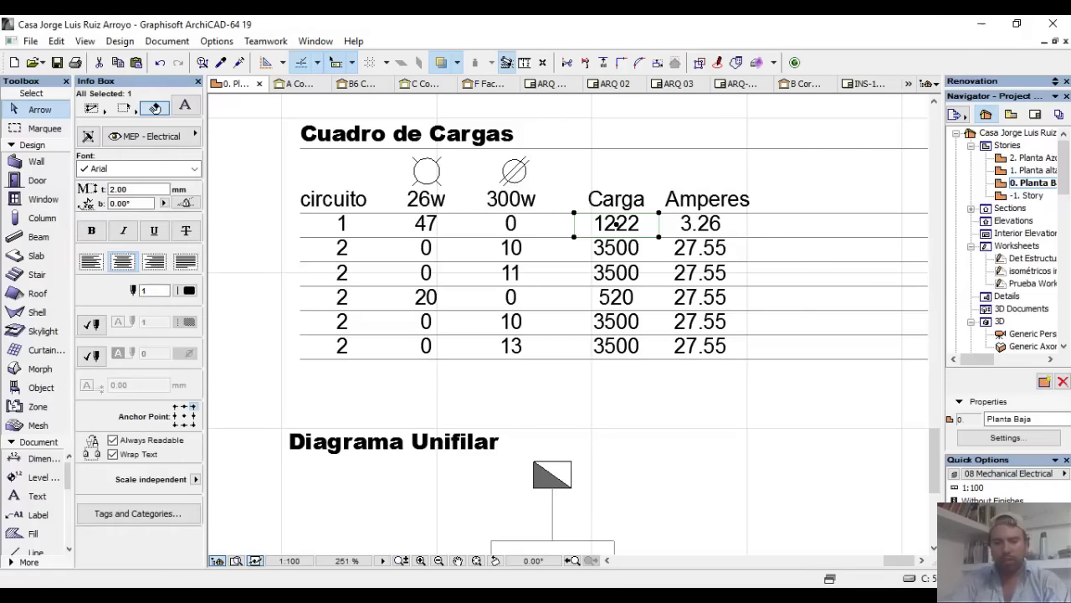
- Divide 1222 by 127 and set circuit 1's amperes to 9.62
key(alt+Tab)
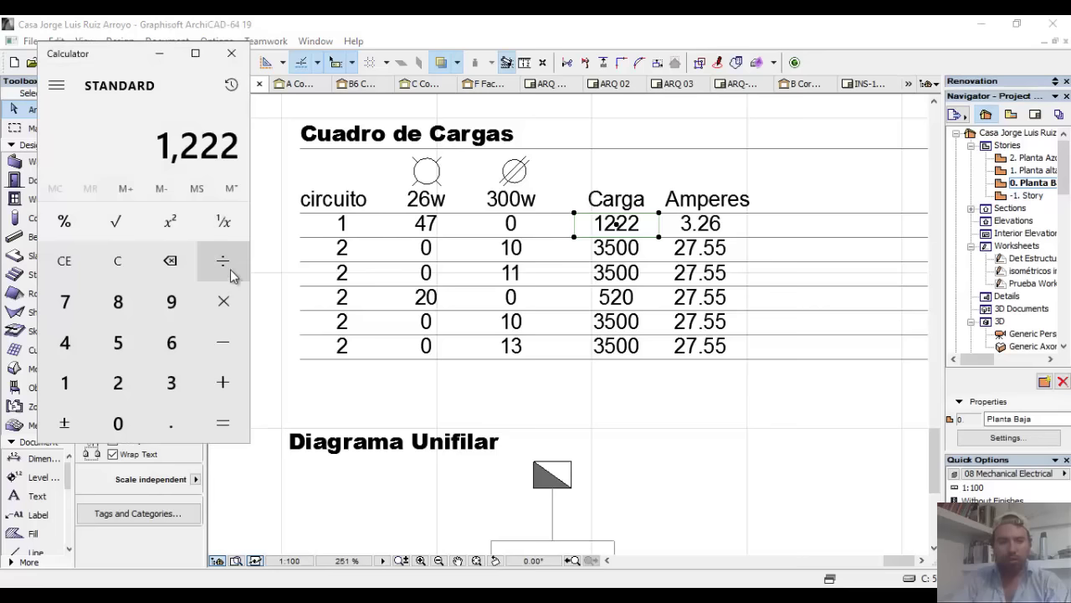
click(230, 268)
text(1)
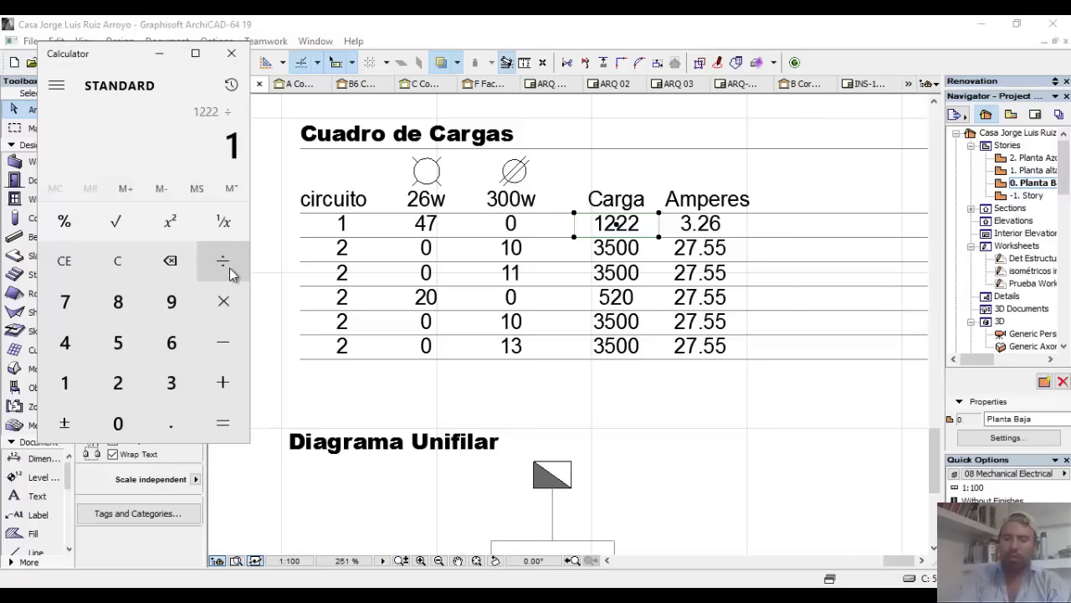
text(27)
key(Return)
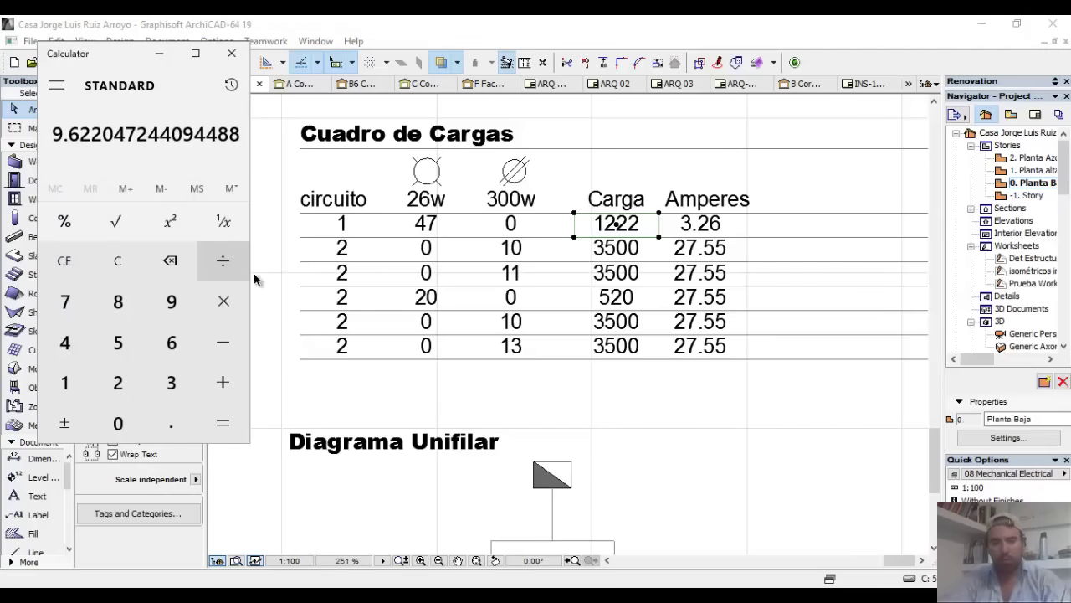
click(680, 235)
double_click(699, 224)
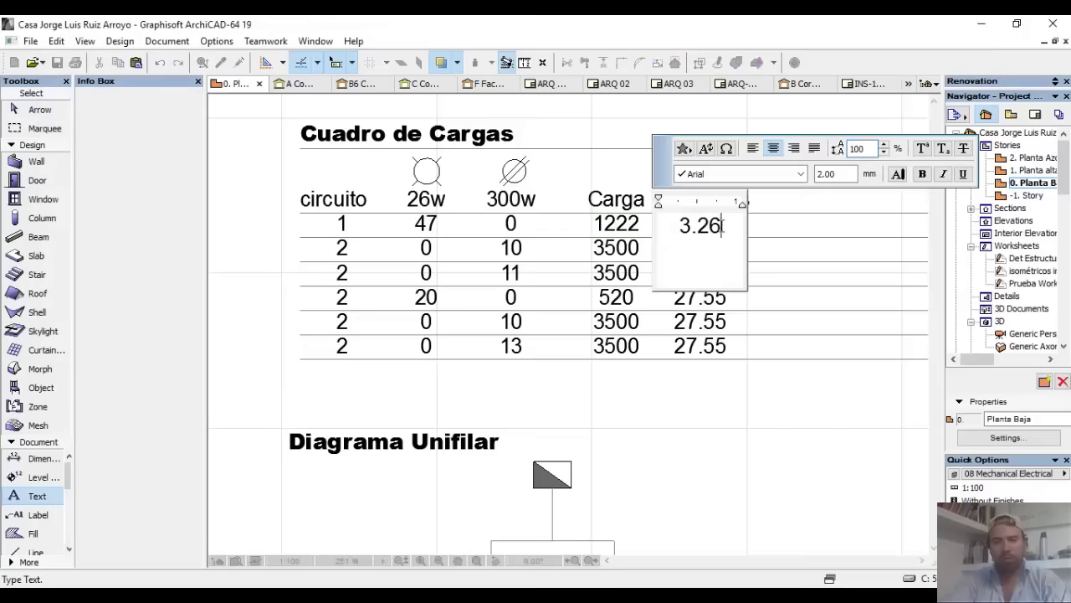
key(ctrl+a)
text(9.6)
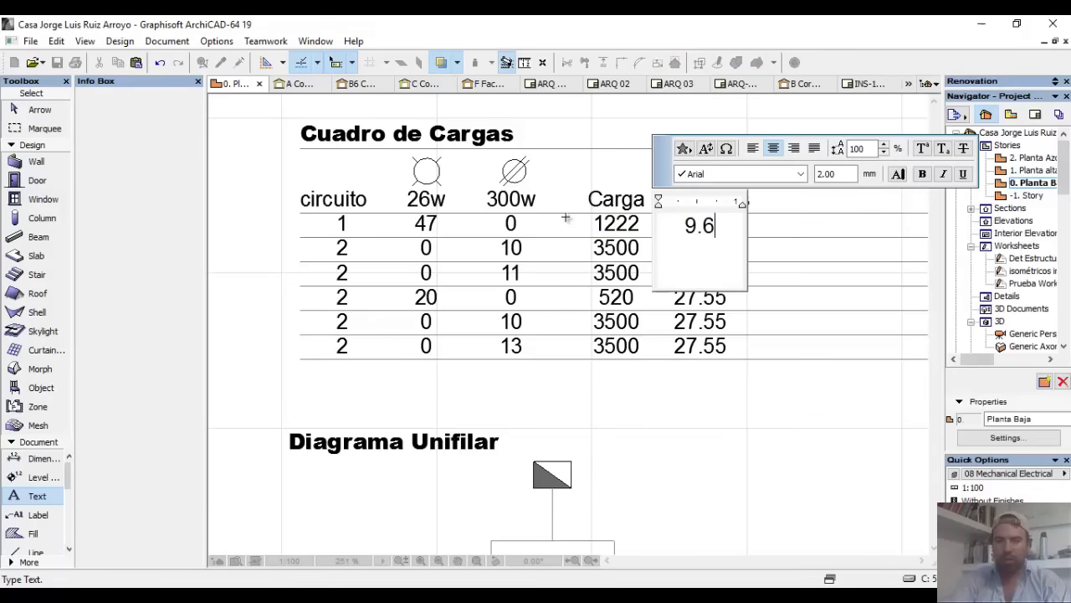
text(2)
key(Escape)
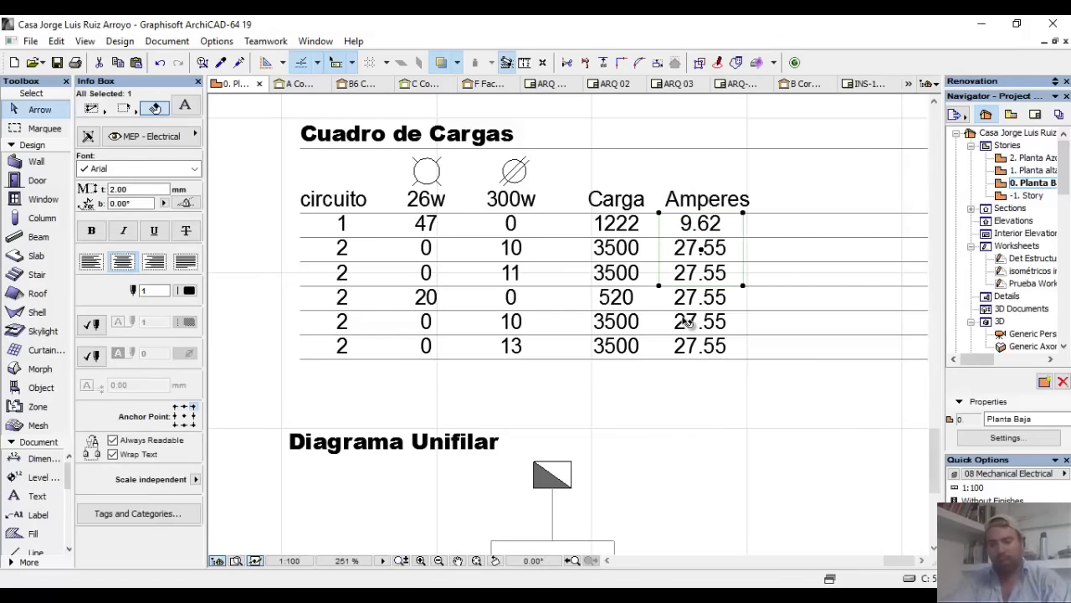
- Copy the 26w lamp symbol onto the diagram's left branch beside x16
key(Escape)
scroll(586, 252, down, 2)
scroll(555, 334, down, 2)
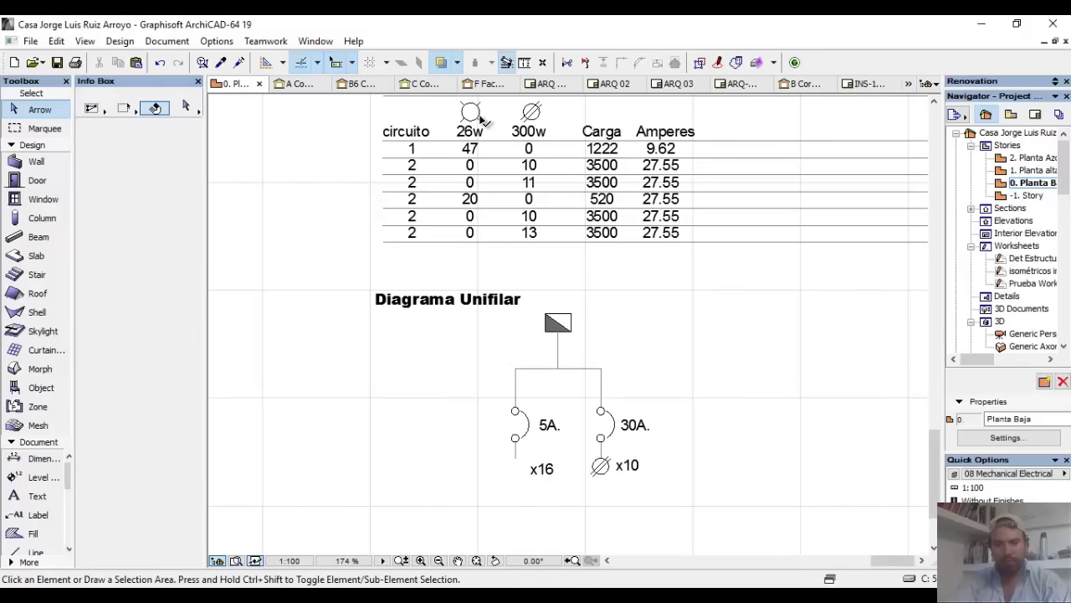
click(481, 120)
drag(481, 120, 540, 494)
scroll(541, 494, up, 5)
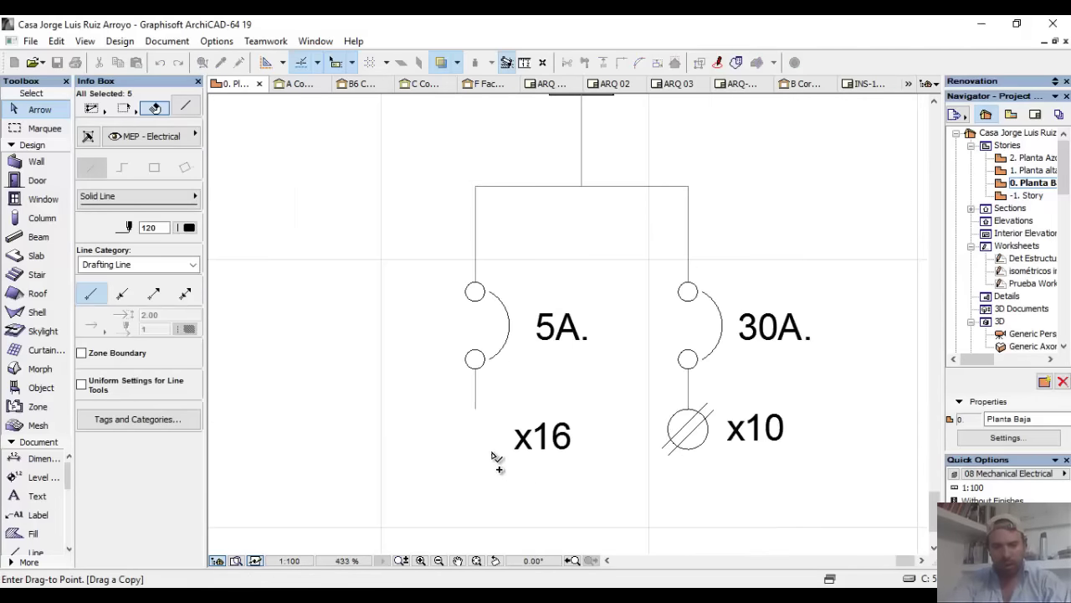
click(473, 434)
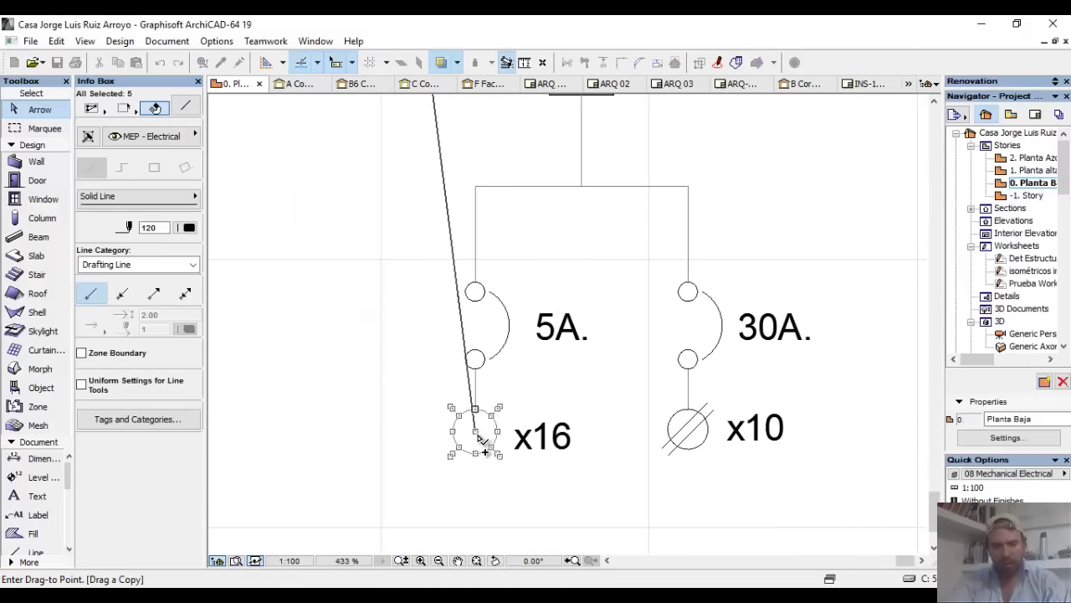
- Change the left branch quantity from x16 to x47
click(546, 450)
double_click(545, 444)
drag(572, 439, 529, 451)
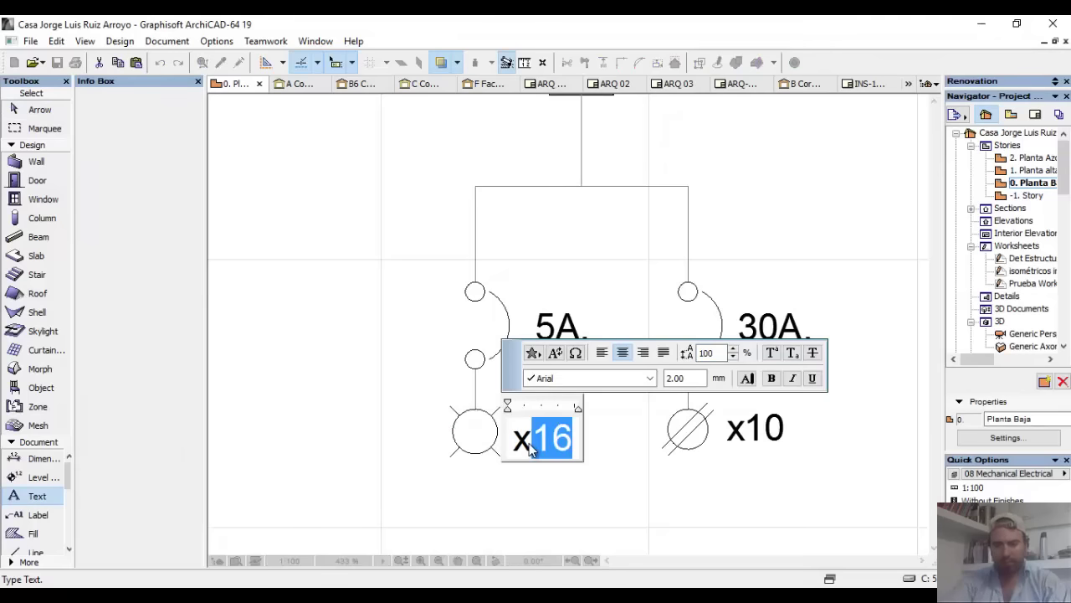
text(47)
click(400, 356)
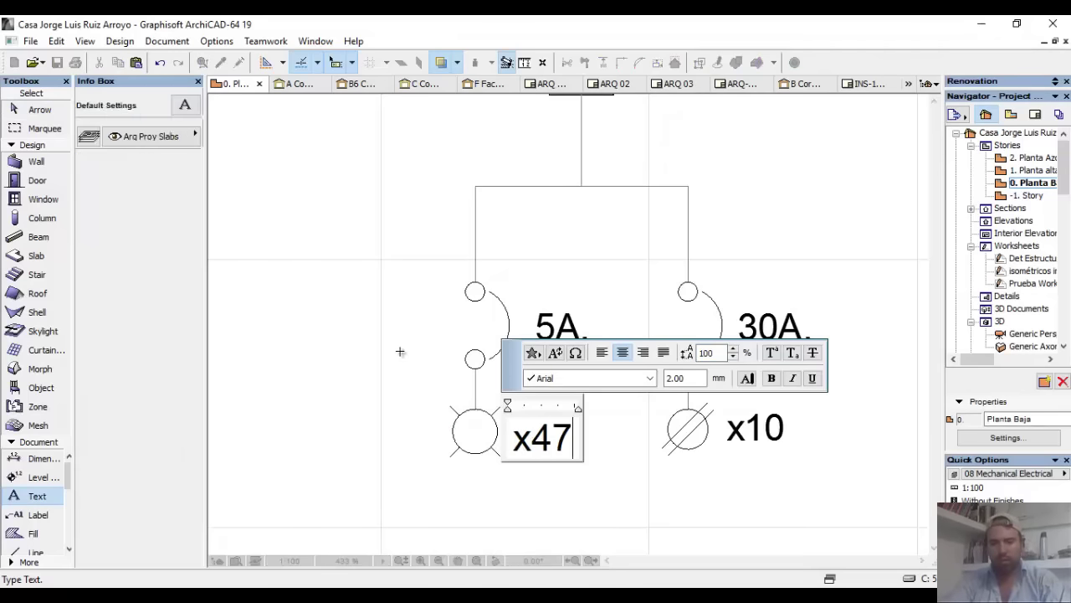
click(432, 394)
middle_drag(427, 379, 431, 368)
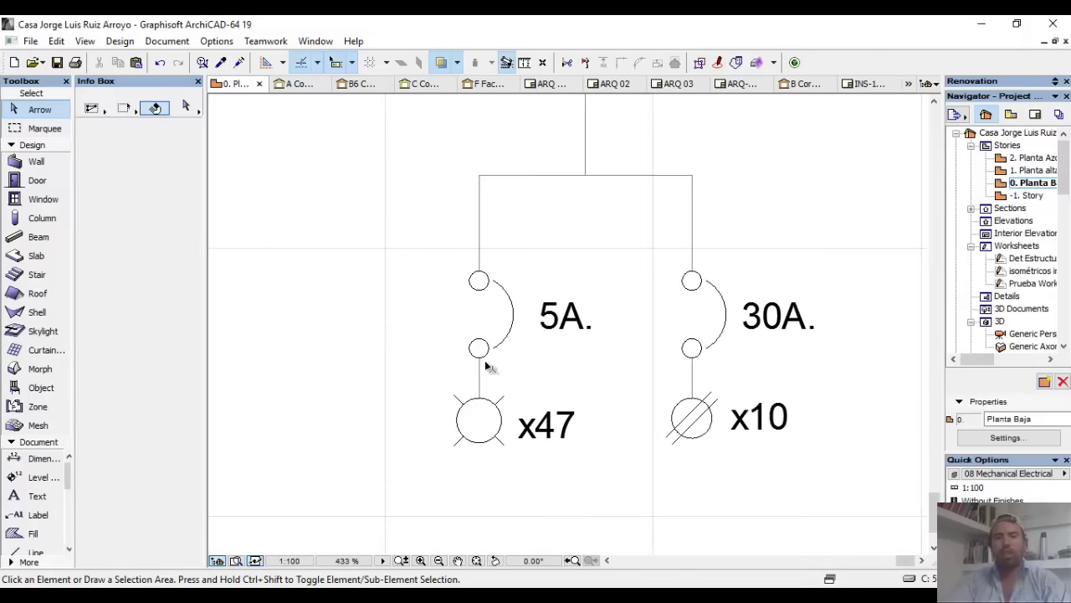
- Change the left branch breaker label from 5A. to 15A
click(538, 330)
double_click(538, 331)
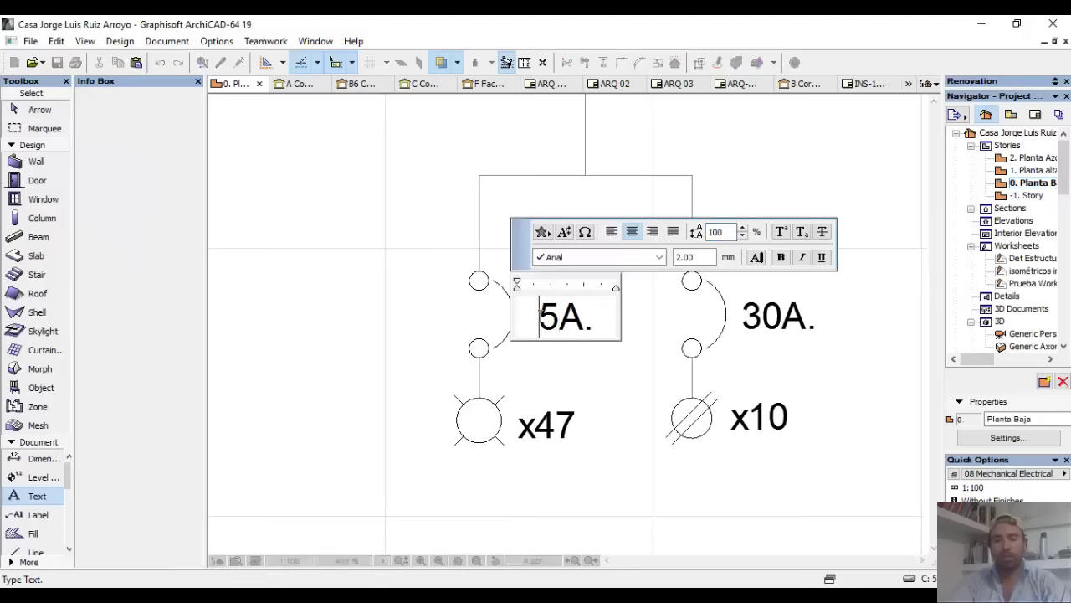
text(1)
click(409, 343)
click(399, 306)
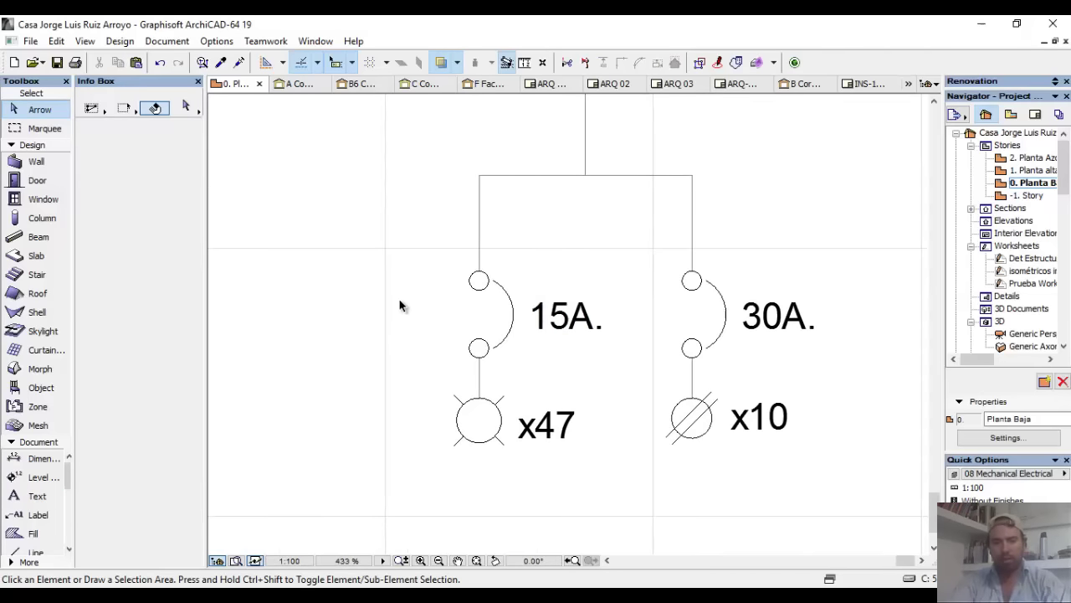
scroll(441, 387, down, 3)
- Change the fourth row's 20 lamp count to 0
scroll(481, 251, up, 1)
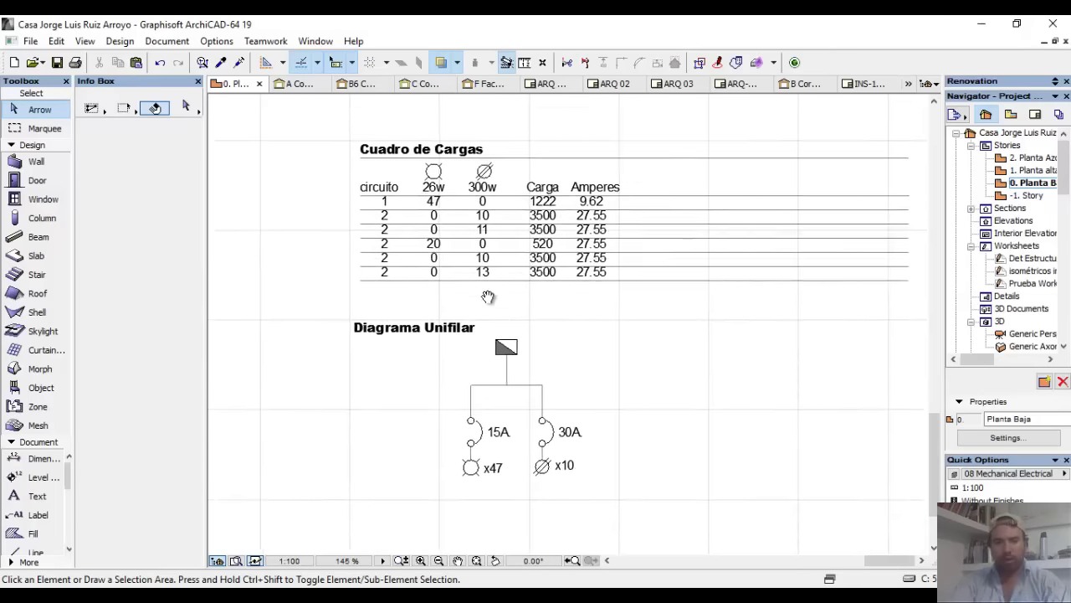
scroll(454, 277, up, 3)
click(435, 261)
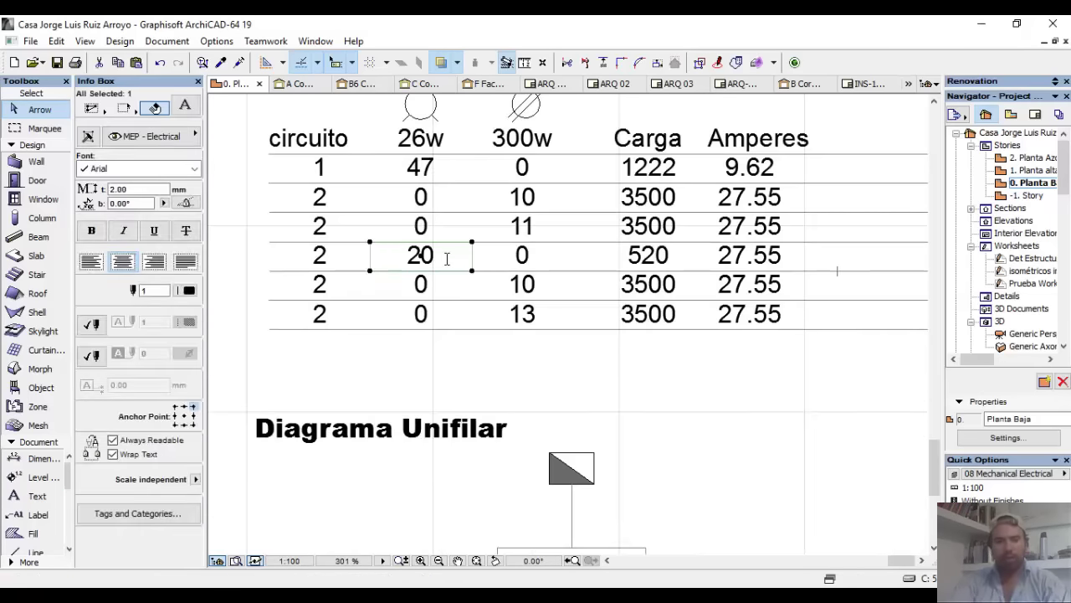
double_click(426, 257)
click(306, 252)
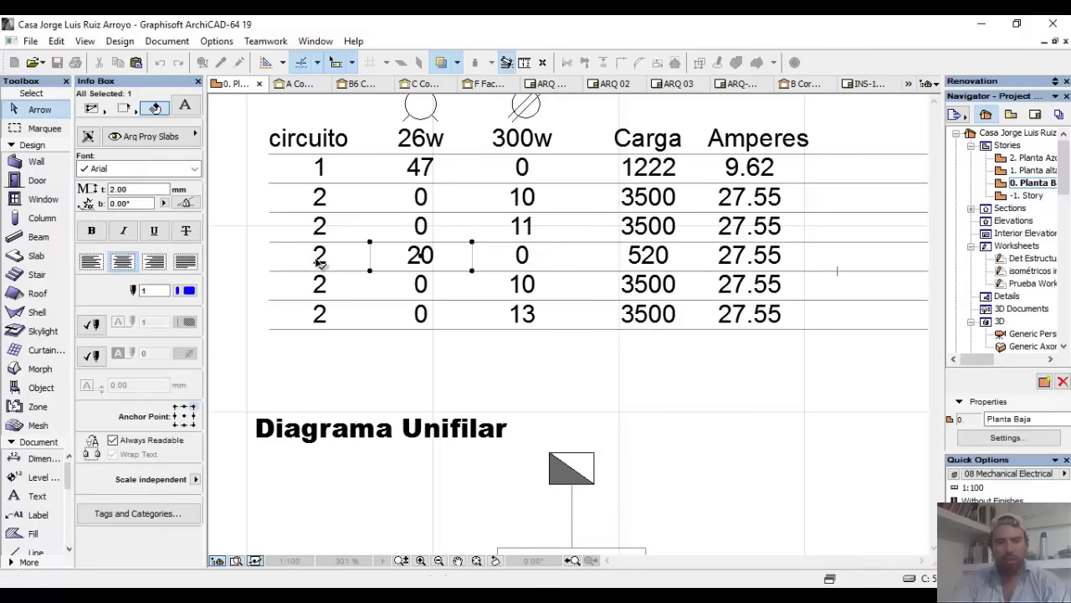
double_click(444, 258)
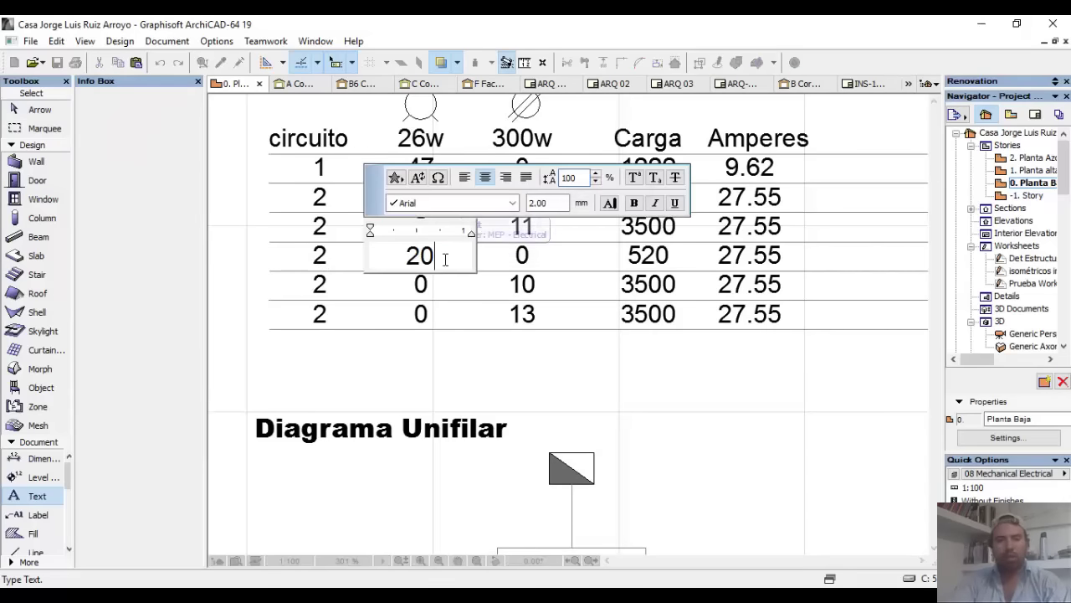
key(ctrl+a)
text(0)
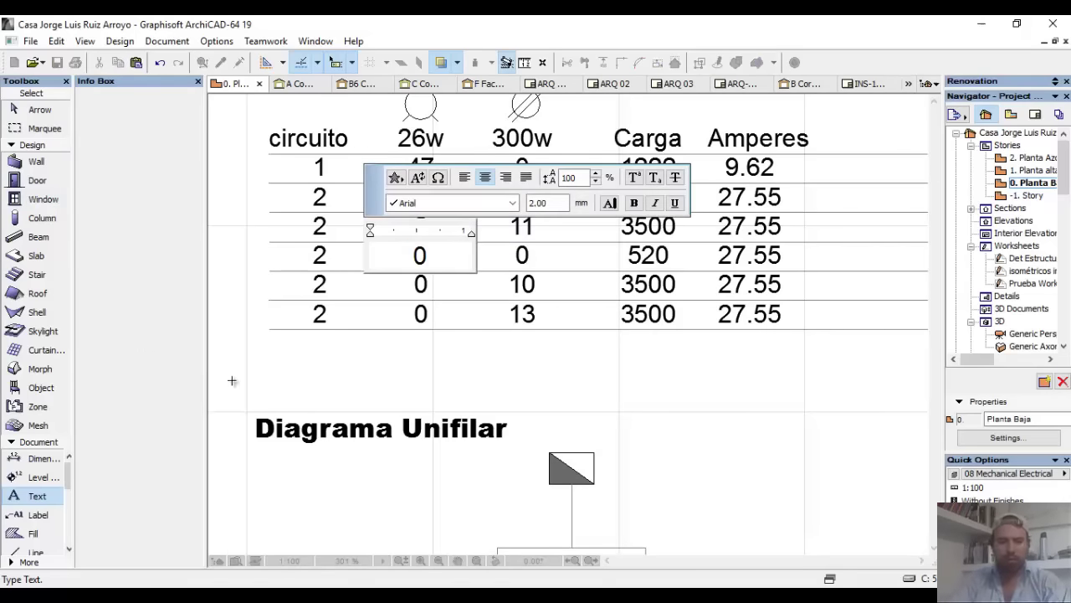
click(263, 338)
click(283, 258)
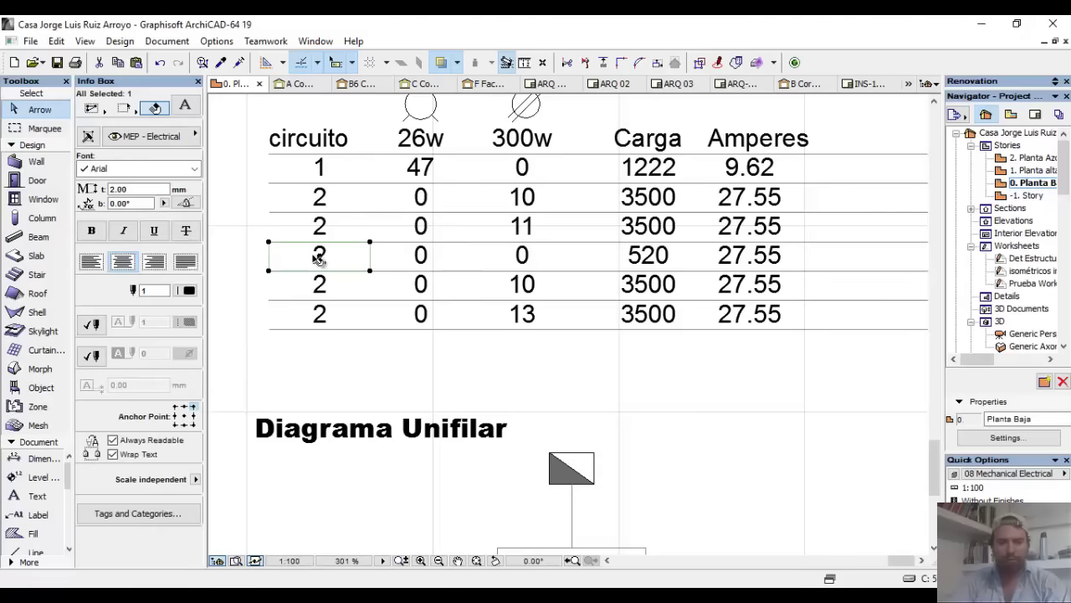
- Box-select the whole fourth table row (20 lamps, 520 load) and delete it
click(271, 260)
click(239, 240)
scroll(293, 277, down, 2)
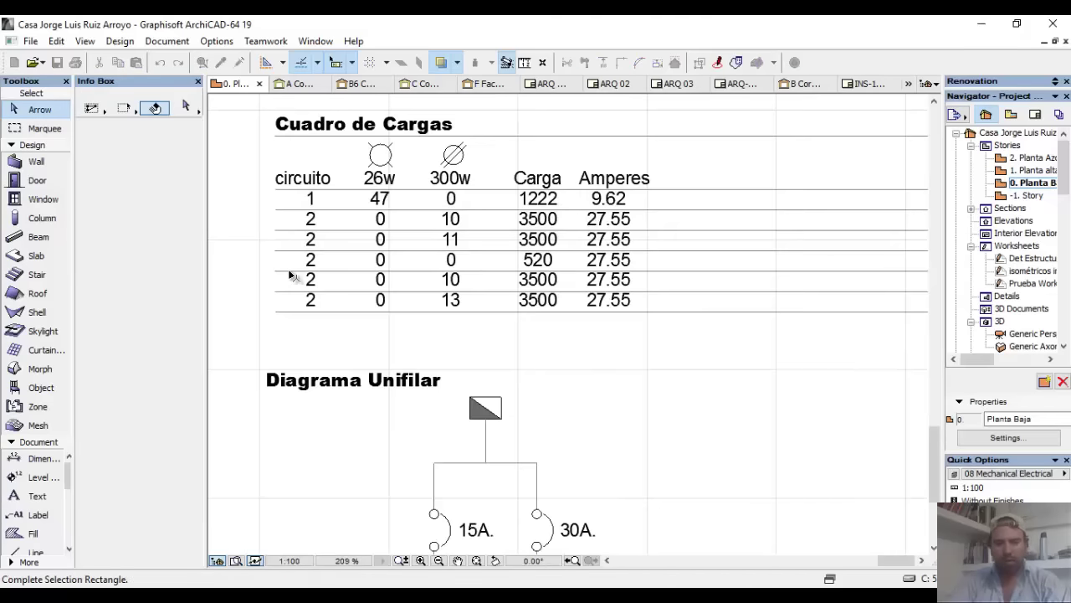
scroll(293, 276, down, 2)
click(868, 282)
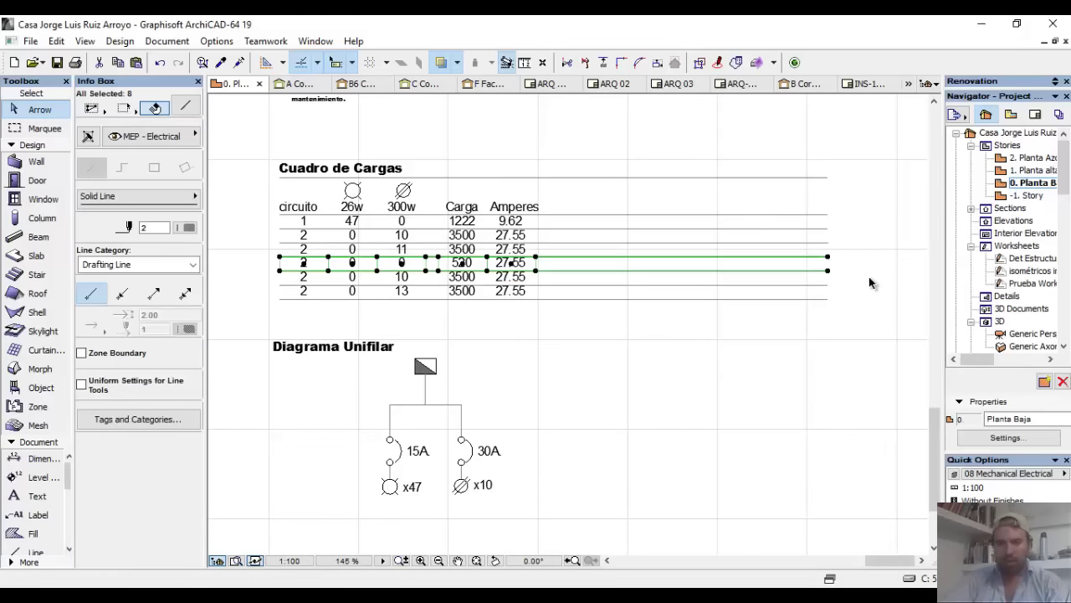
key(Delete)
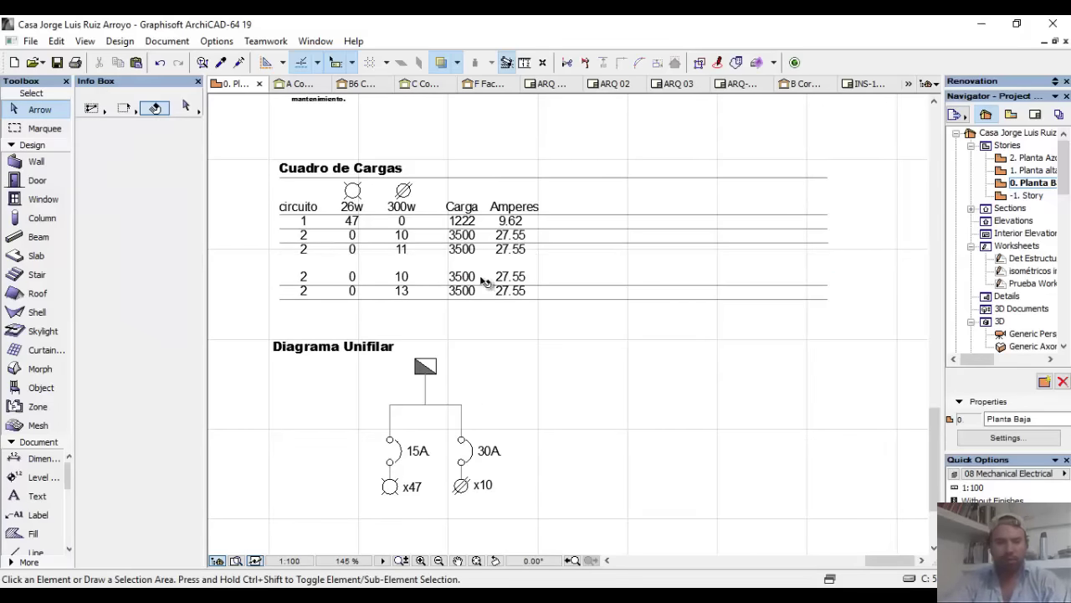
key(ctrl+z)
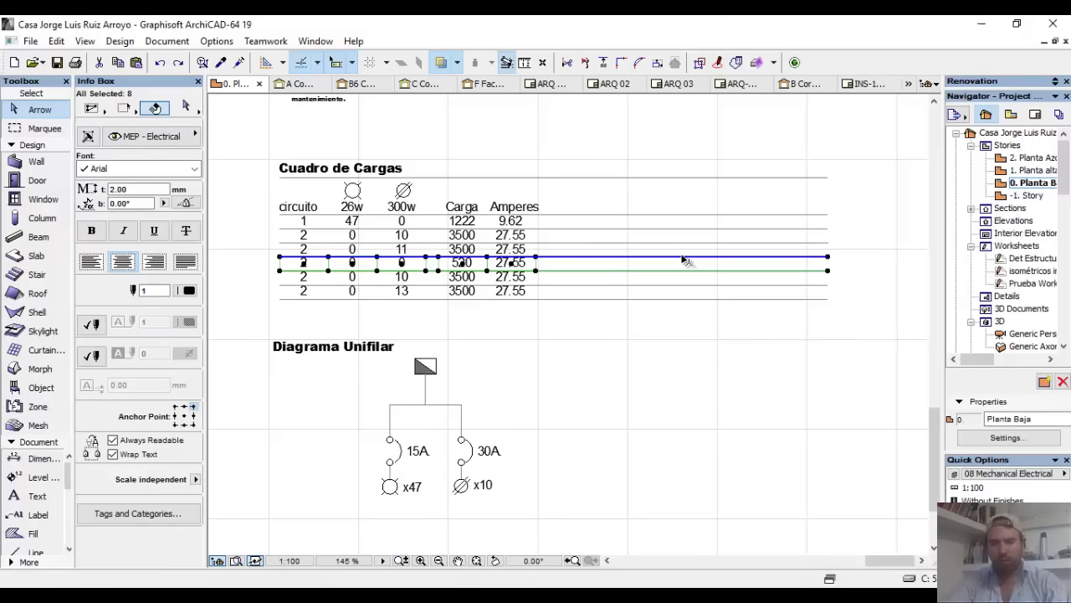
key(Delete)
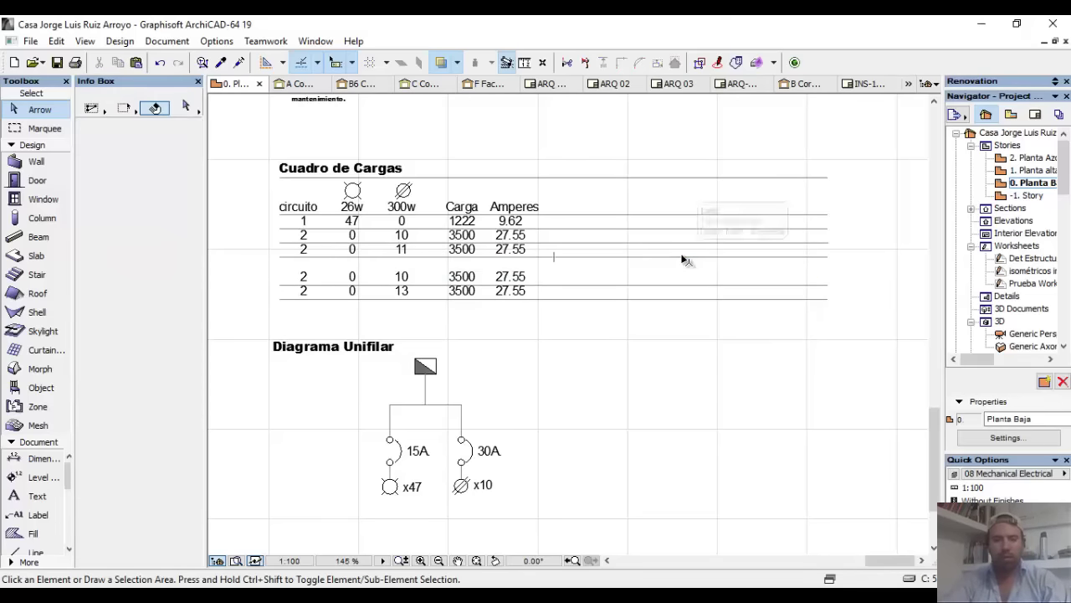
- Move the last two table rows up to close the gap
click(282, 273)
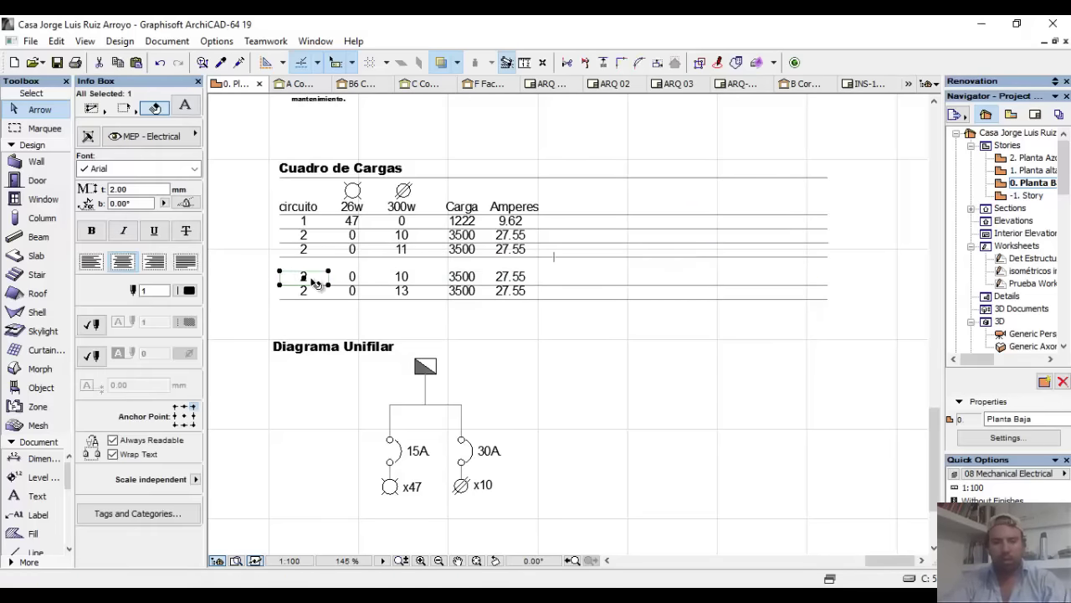
click(268, 264)
click(839, 318)
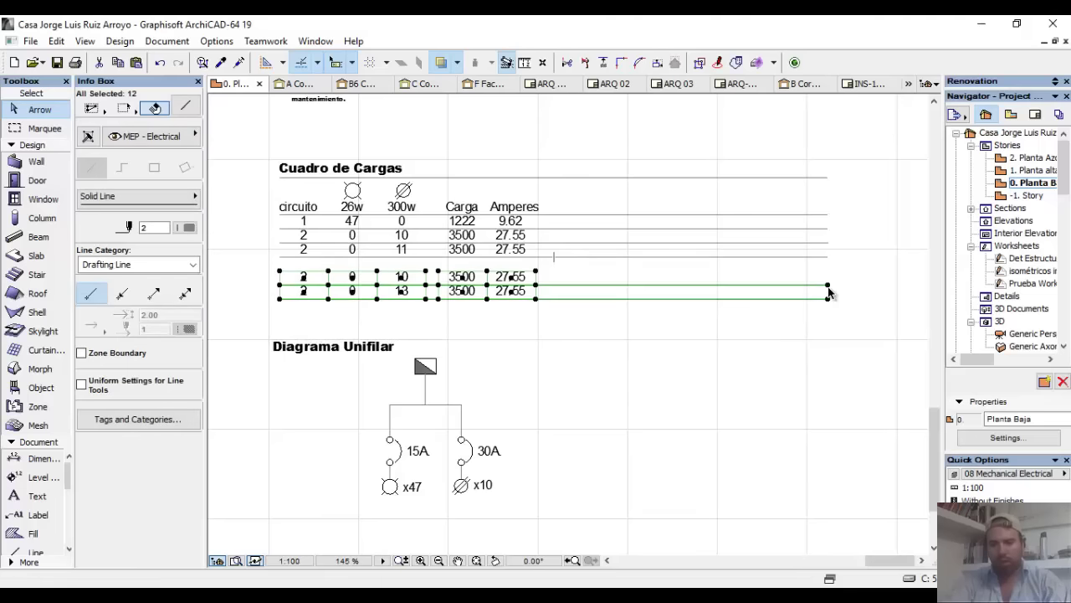
key(ctrl+d)
click(830, 291)
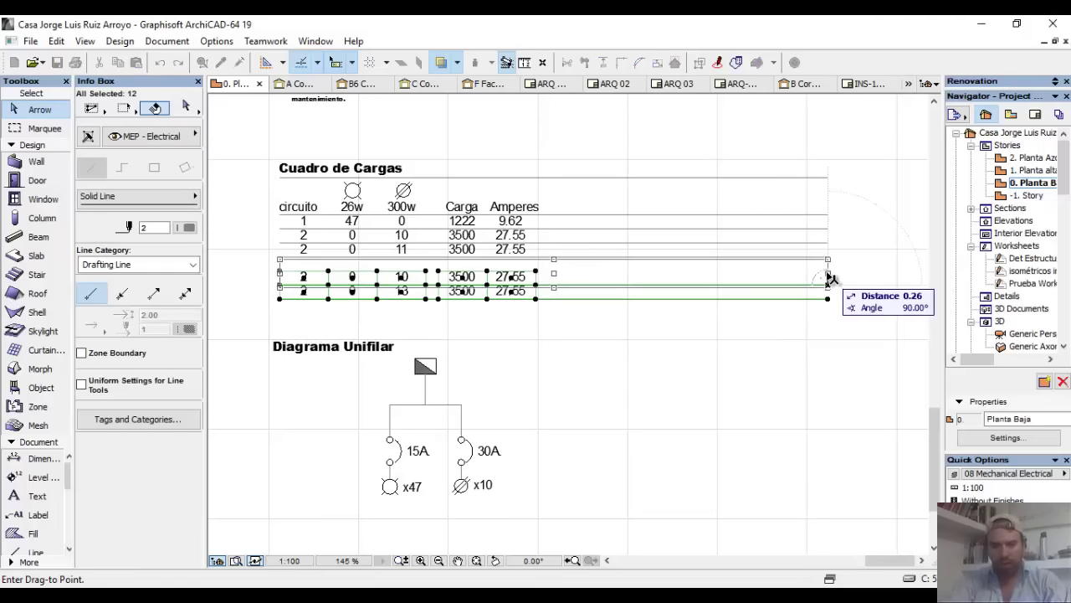
click(830, 278)
key(Escape)
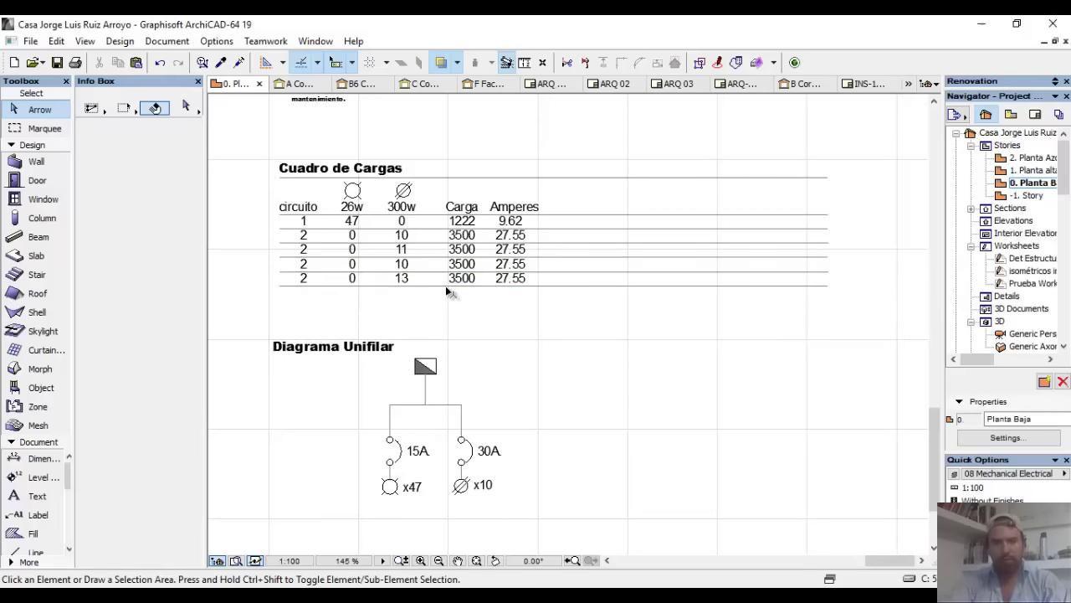
- Change circuit 2's Carga from 3500 to 3000 and the third row's to 3300
scroll(391, 284, up, 2)
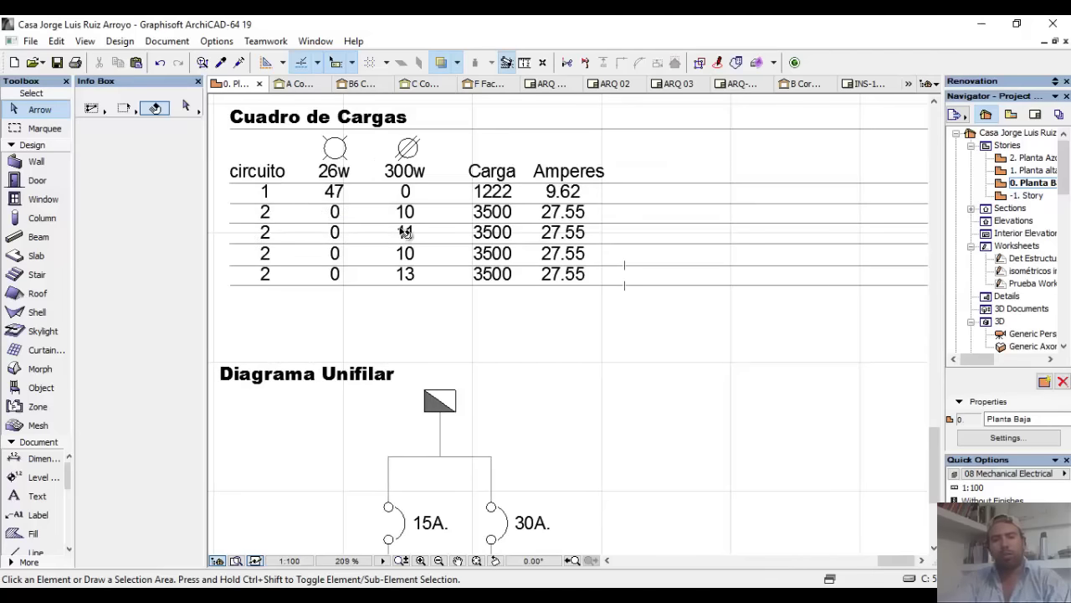
scroll(393, 228, up, 1)
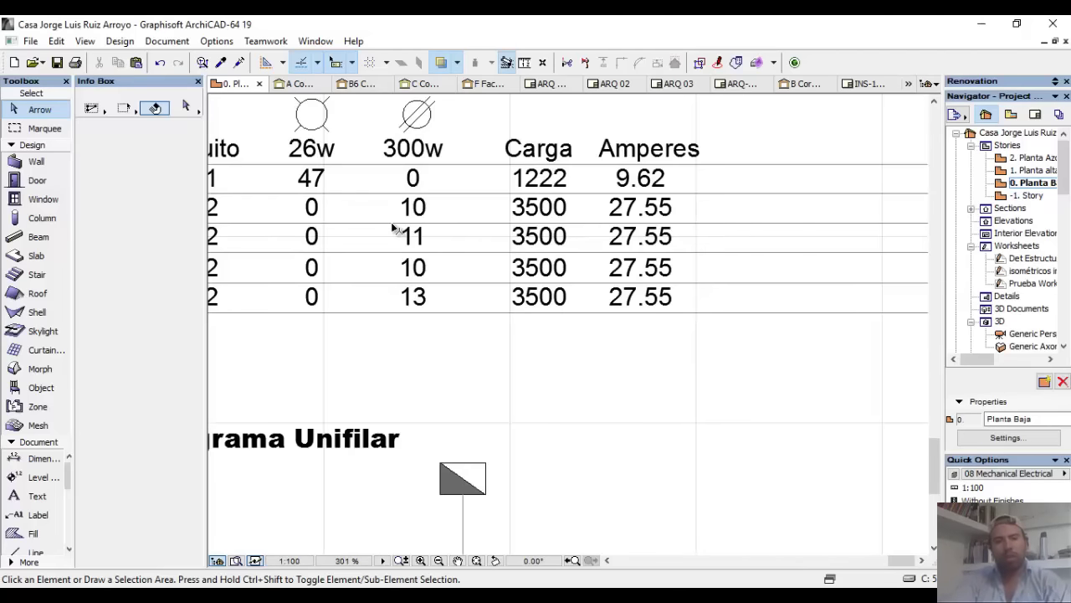
scroll(527, 360, down, 1)
scroll(419, 239, up, 1)
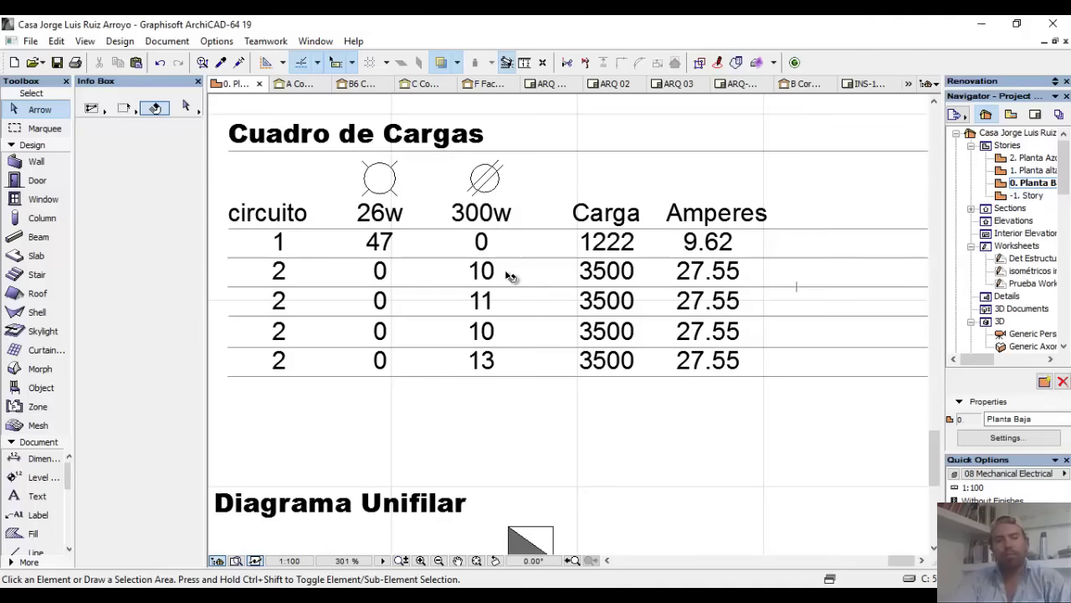
double_click(599, 277)
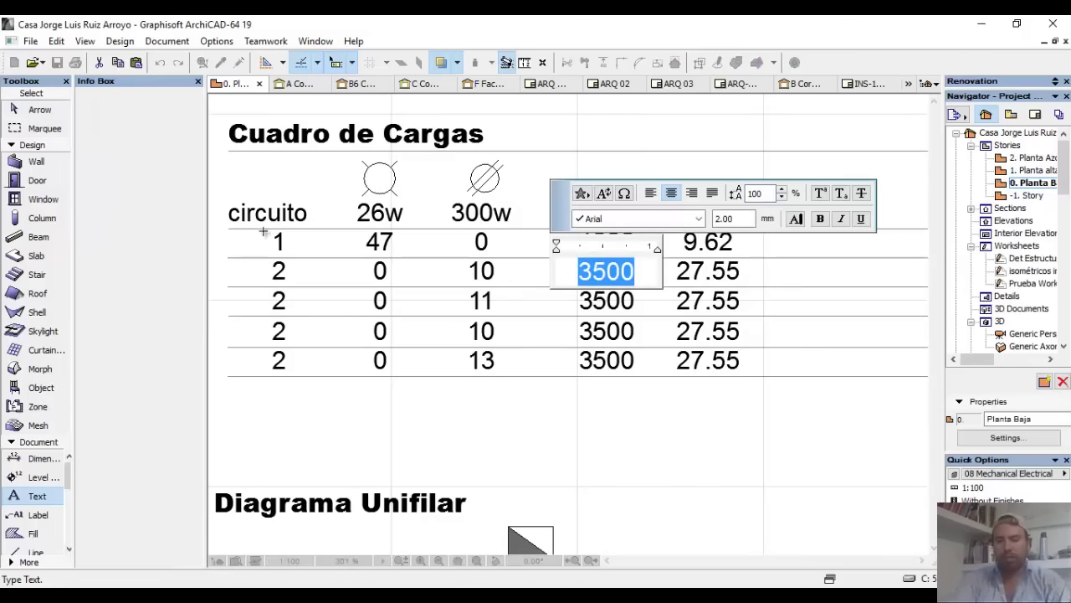
text(3000)
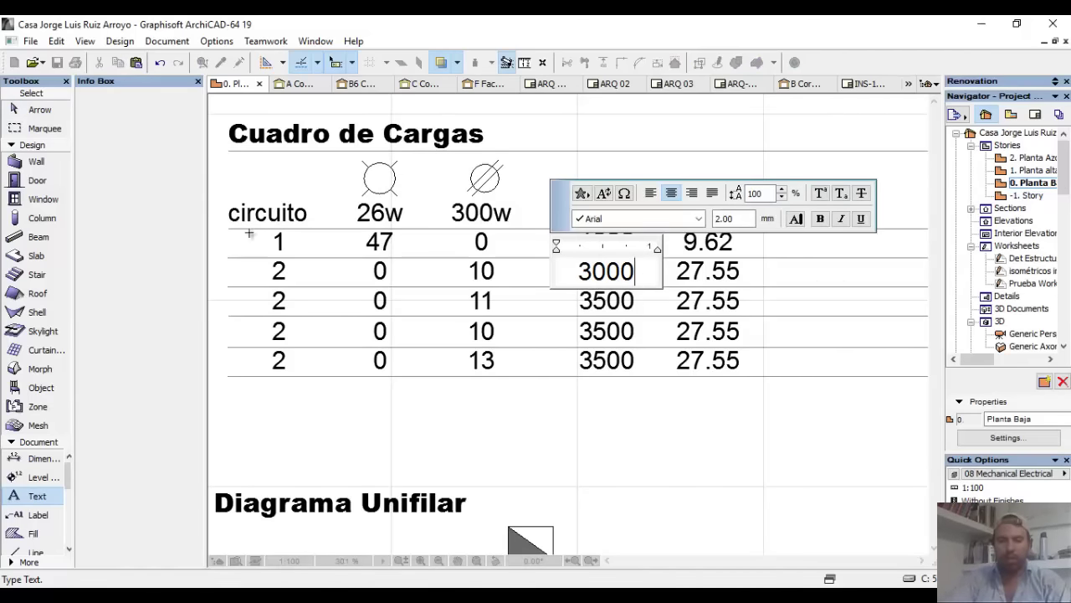
click(566, 308)
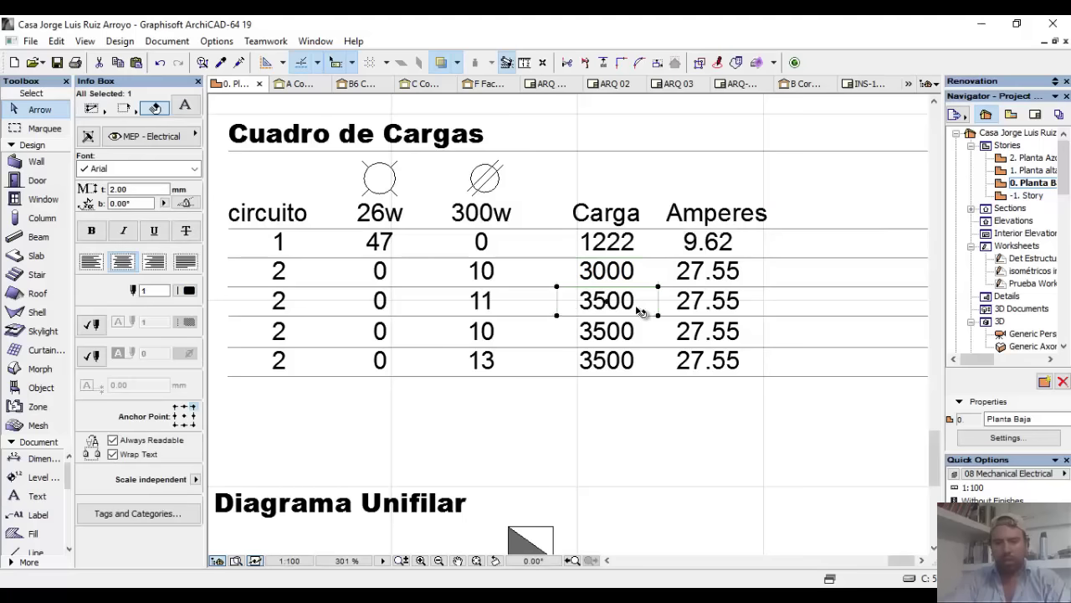
double_click(606, 301)
text(3)
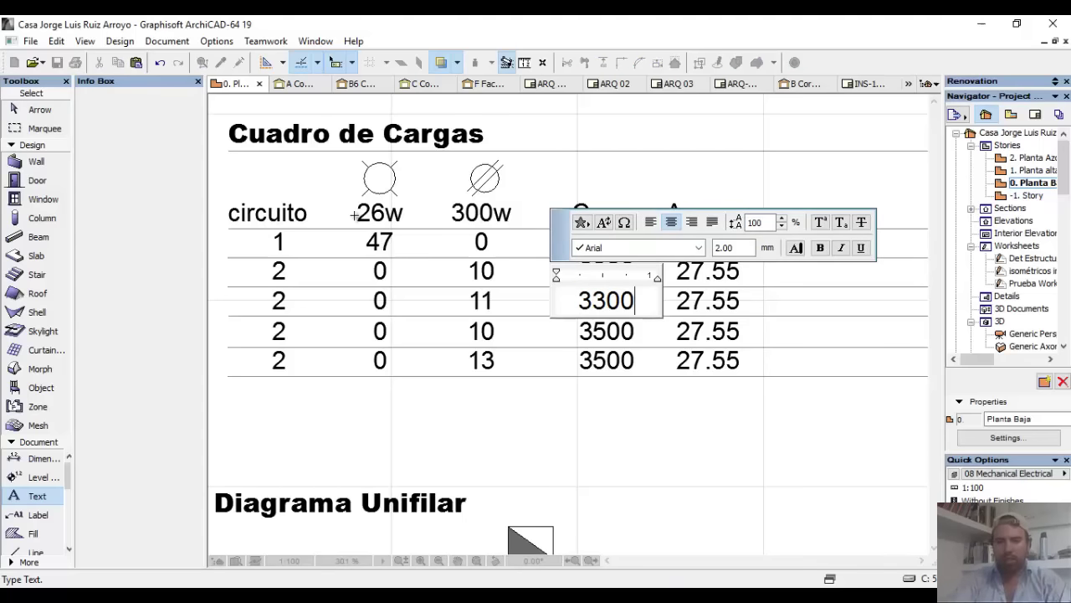
click(624, 442)
key(Escape)
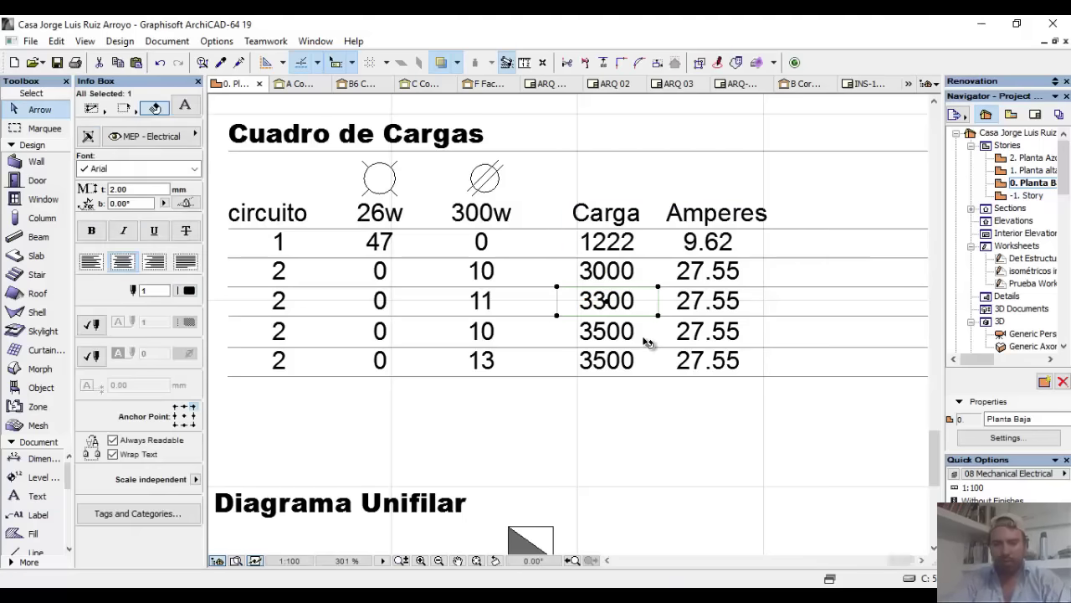
- Set the fourth row's load to 3000, then select the last row's 3500 load
double_click(643, 337)
key(ctrl+a)
text(3)
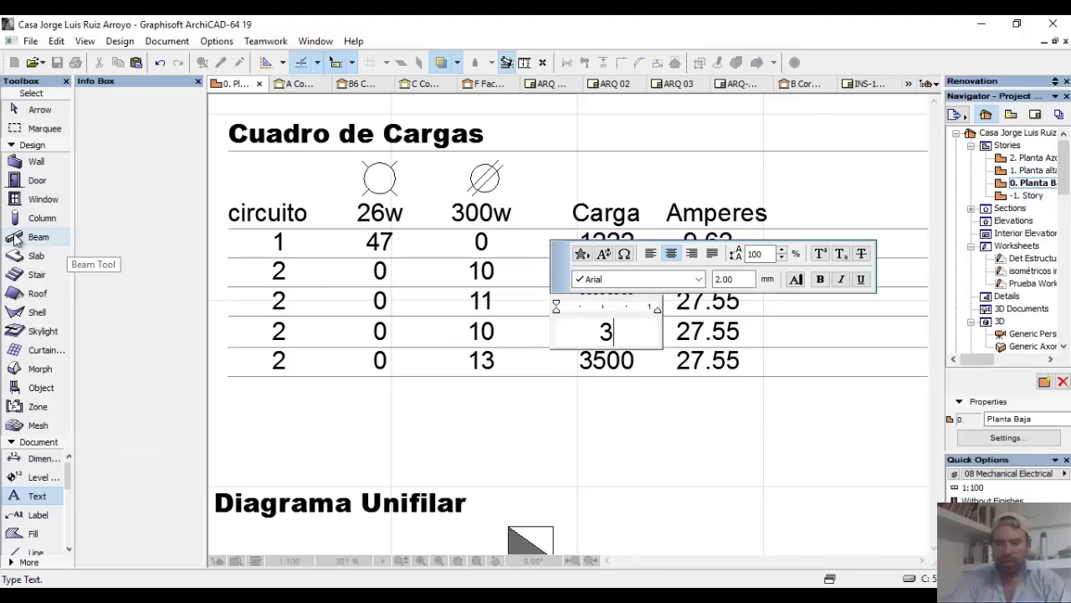
text(000)
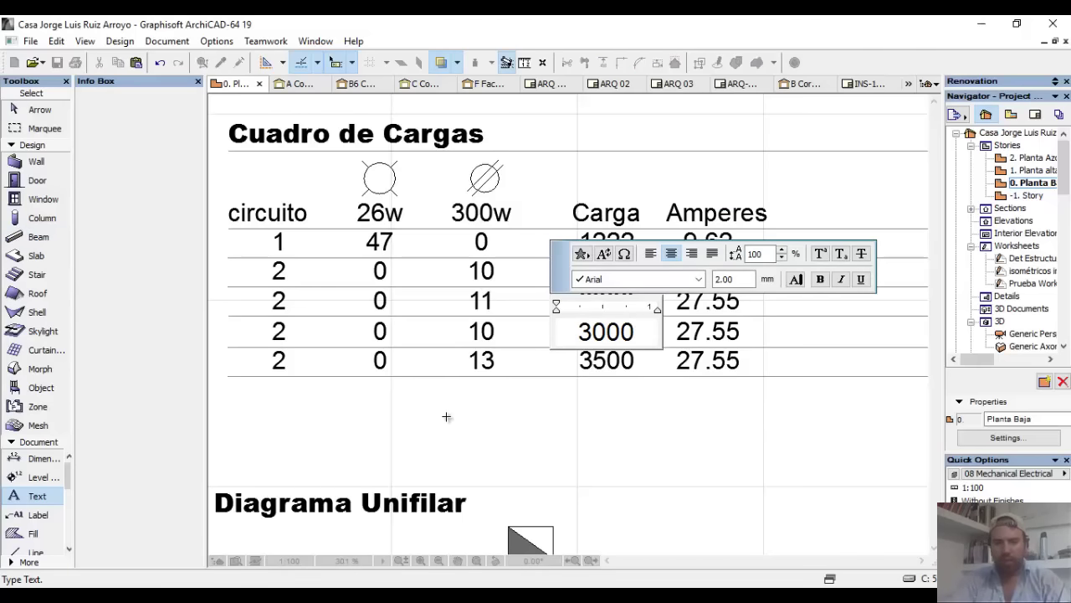
key(Escape)
double_click(644, 363)
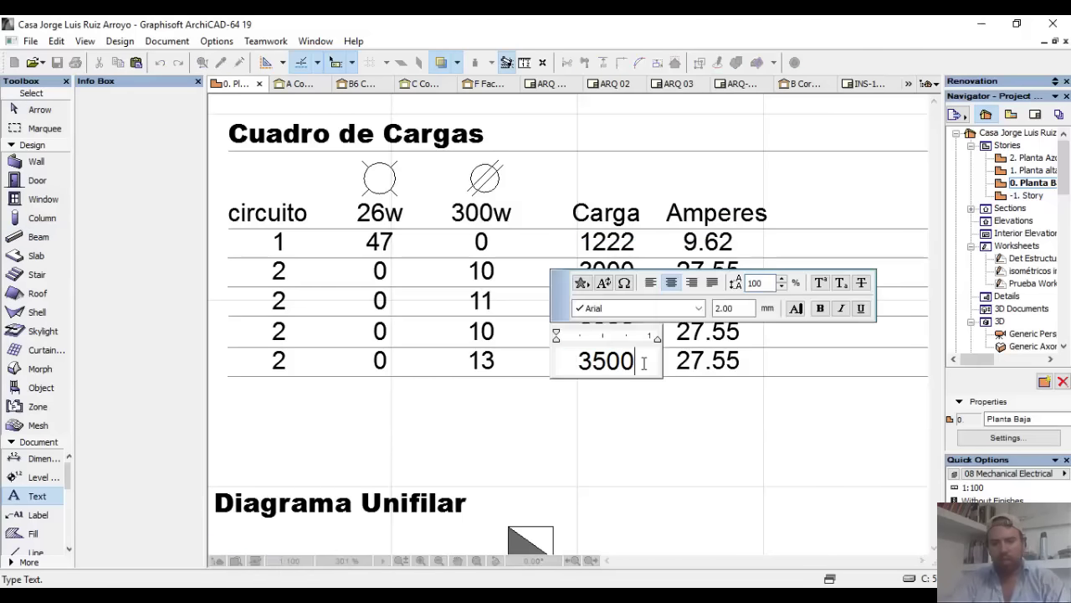
key(ctrl+a)
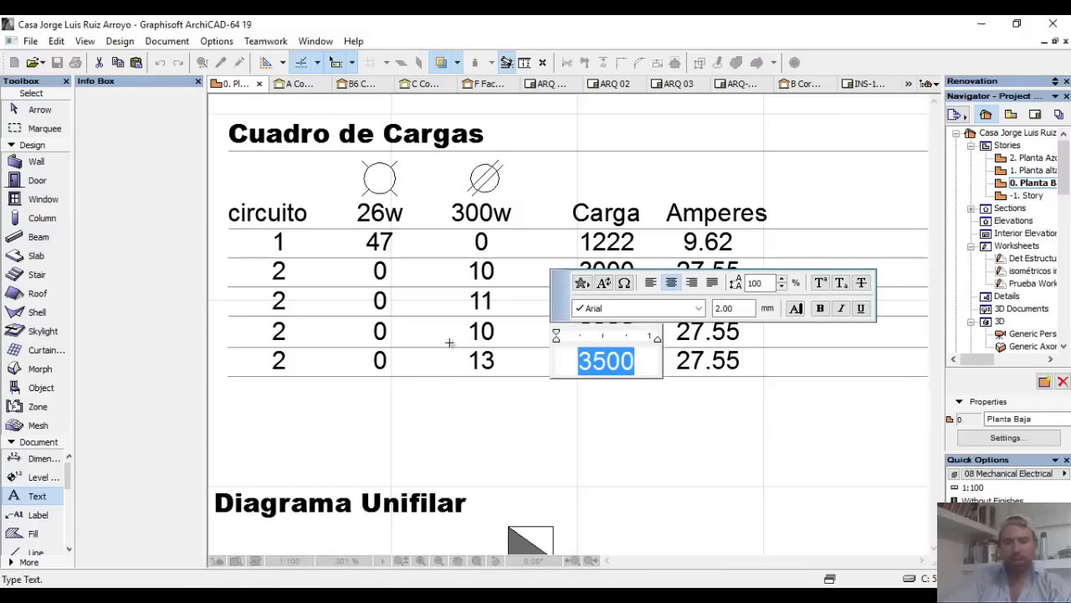
key(alt+Tab)
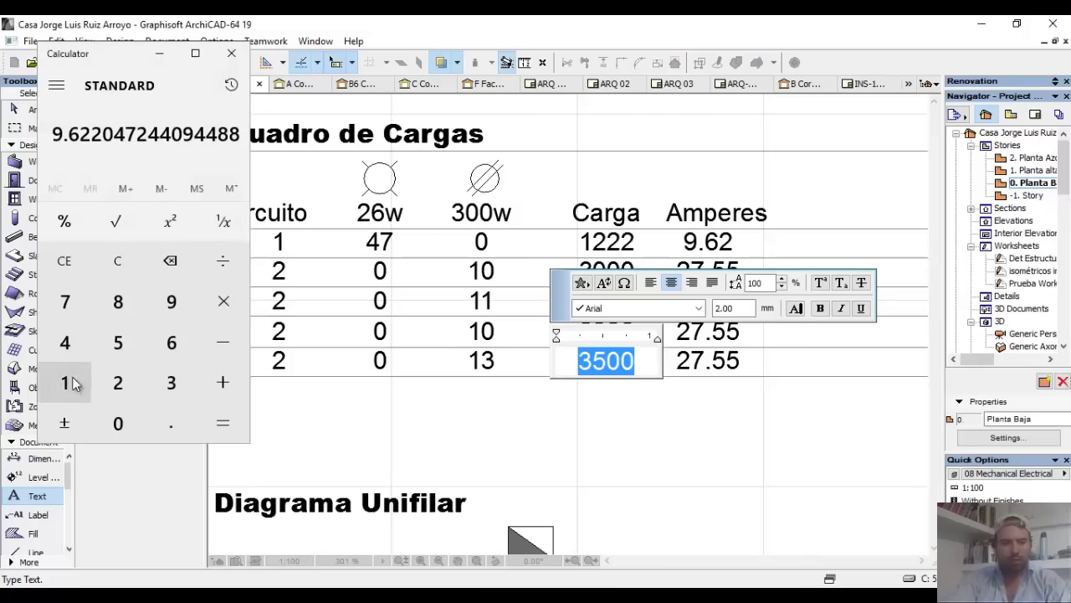
- Compute 13 × 300 = 3900 in the Calculator
click(72, 383)
click(171, 383)
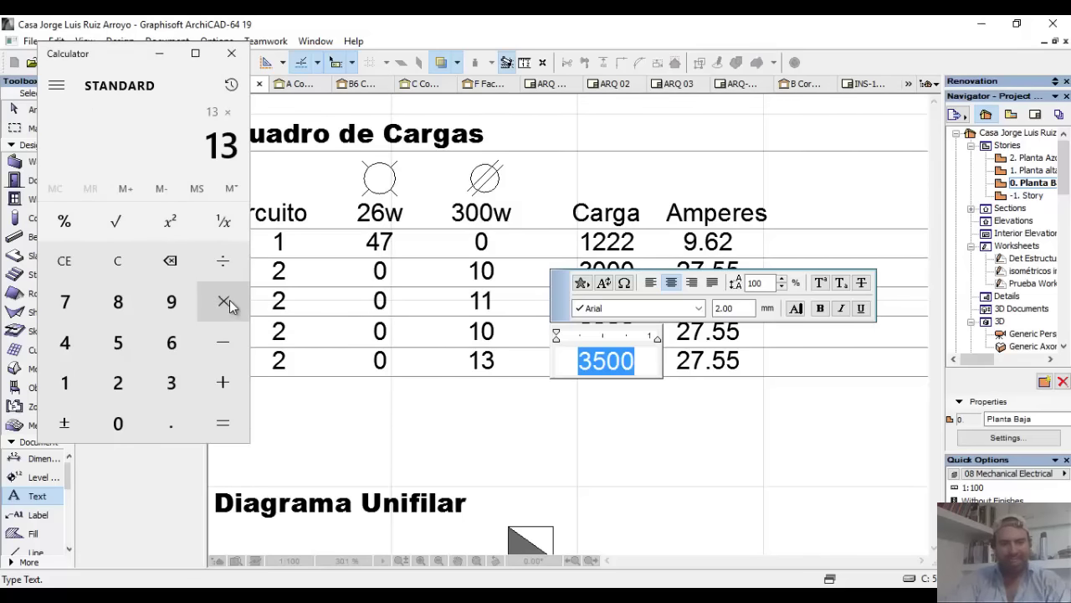
text(3,900)
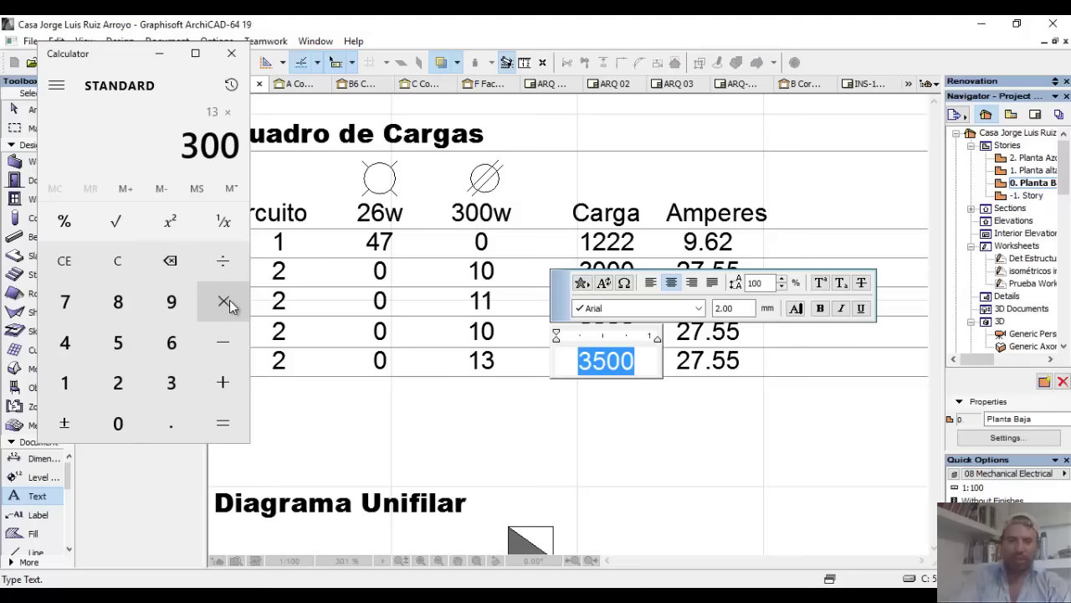
key(Return)
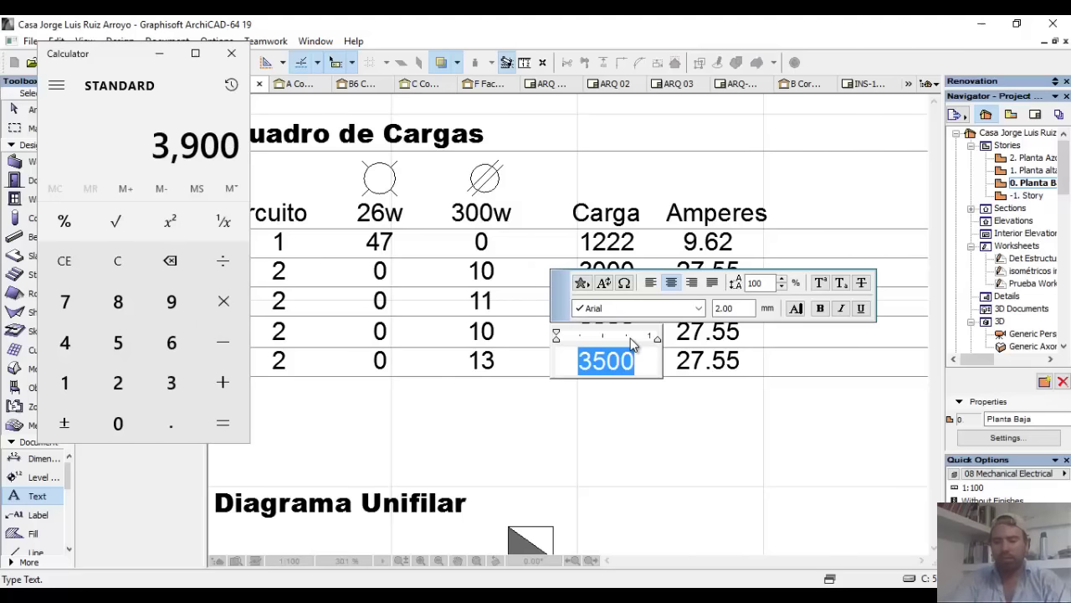
text(3,900)
click(693, 452)
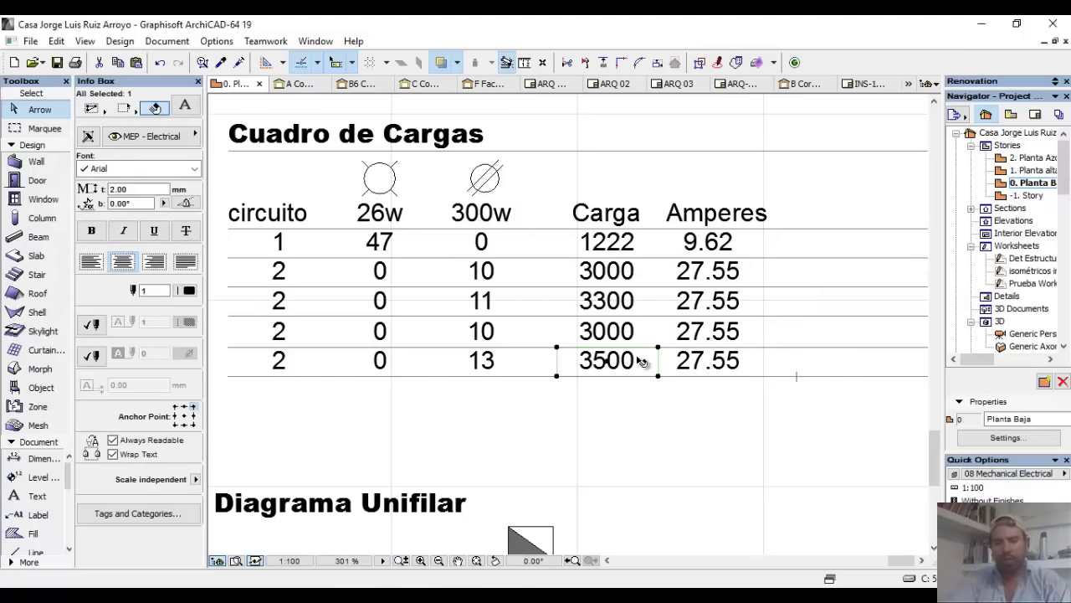
- Enter 3900 as the last row's load, then compute 3900 ÷ 127 in the Calculator
double_click(607, 362)
text(39)
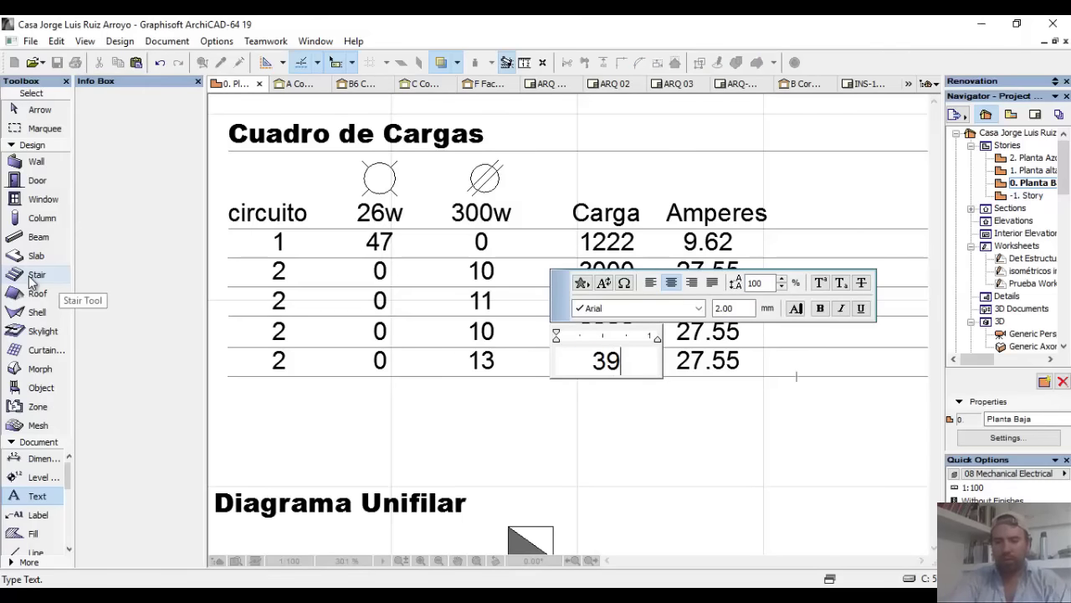
text(00)
click(443, 427)
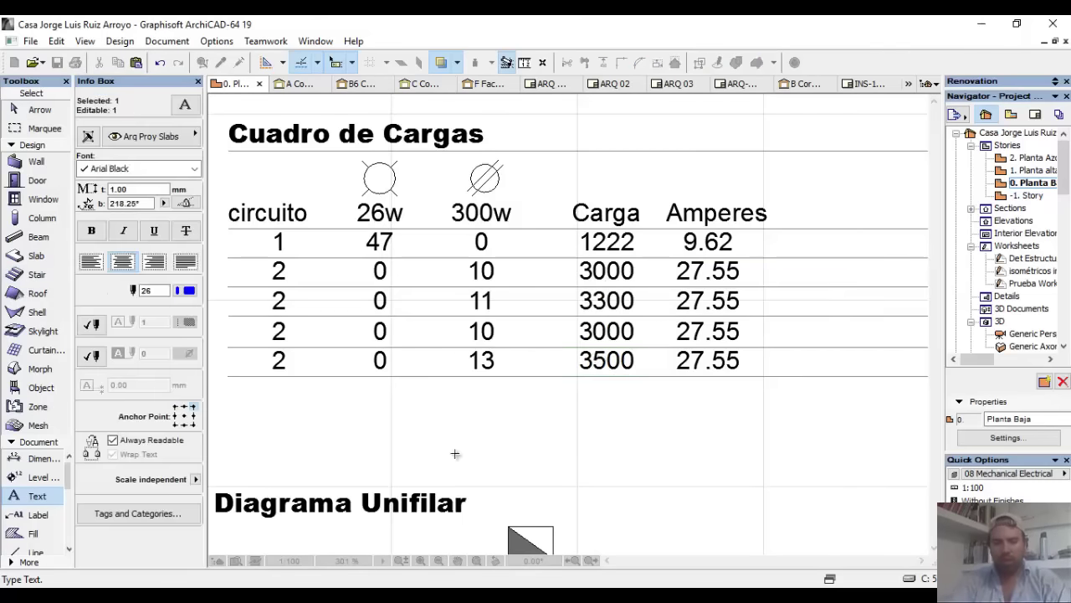
key(alt+Tab)
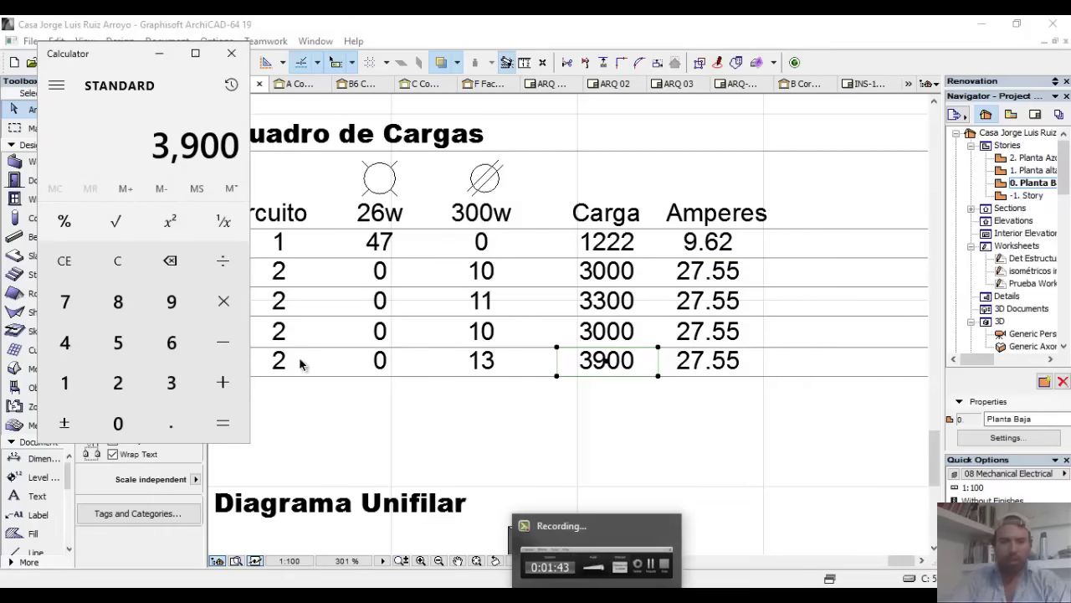
click(225, 261)
text(127)
key(Return)
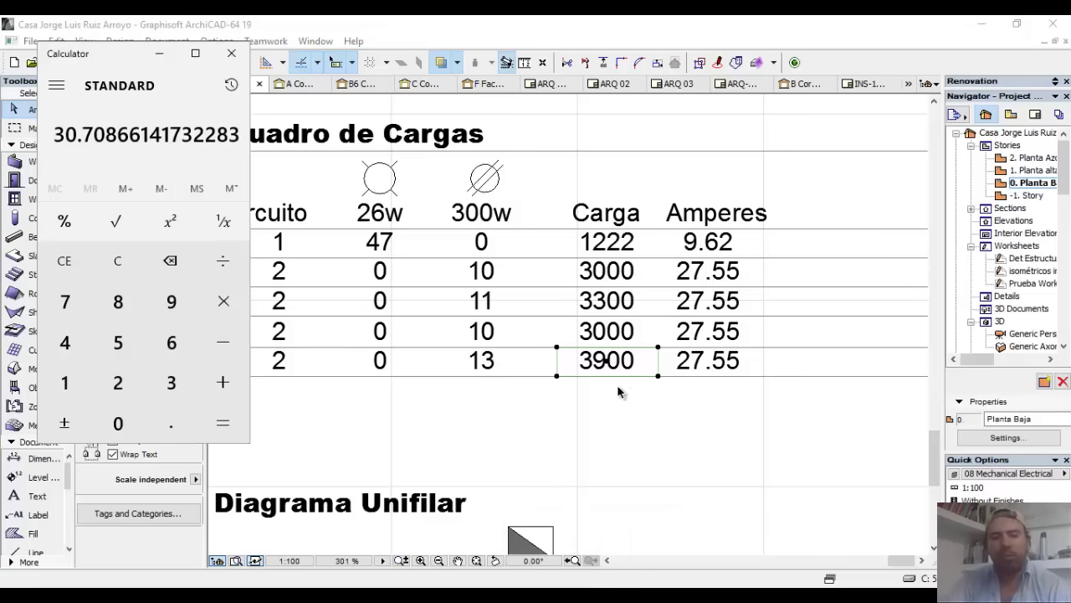
click(593, 398)
- Change the 300w fixture counts to 11 in row four and 12 in the last row
double_click(506, 336)
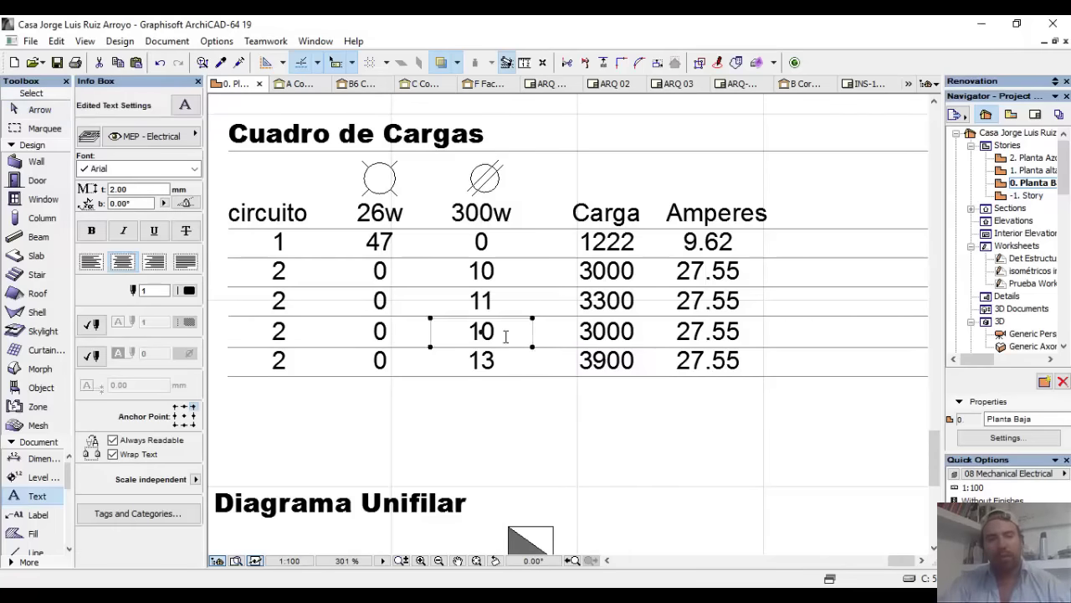
key(BackSpace)
text(1)
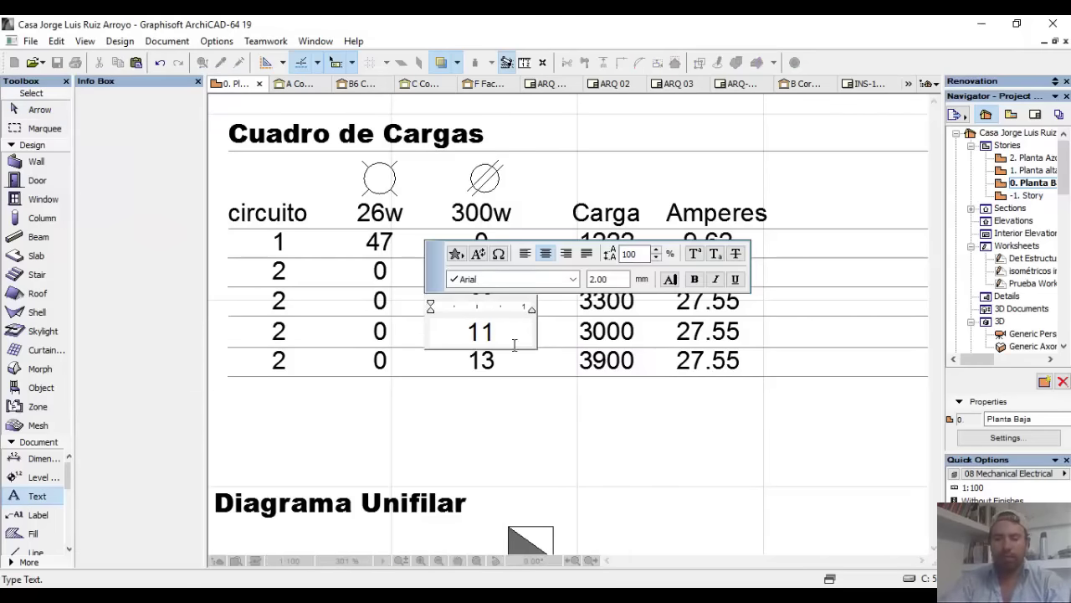
click(545, 431)
double_click(507, 361)
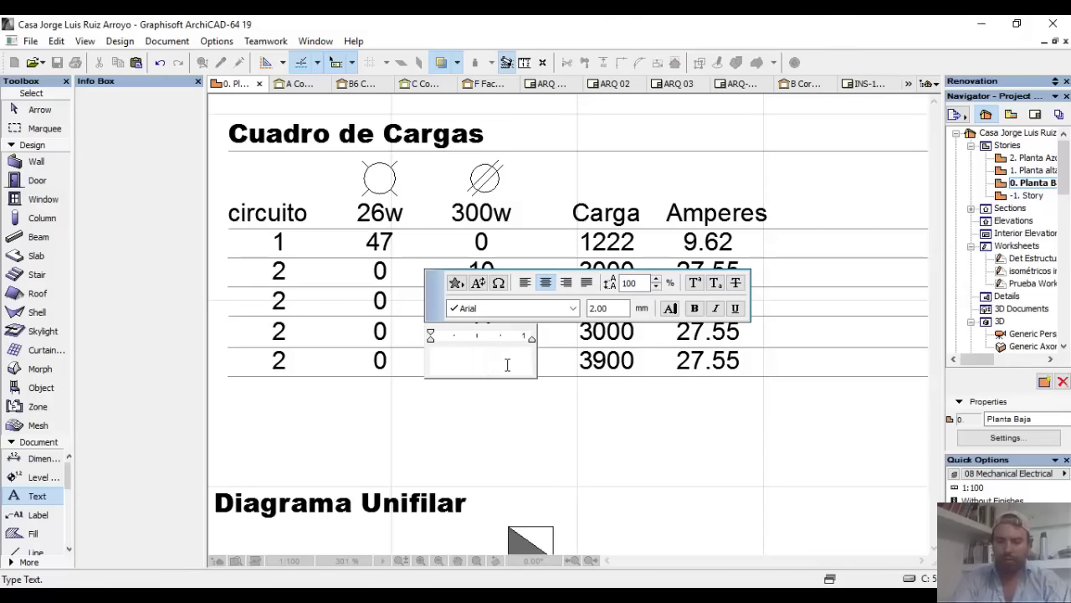
text(12)
click(598, 416)
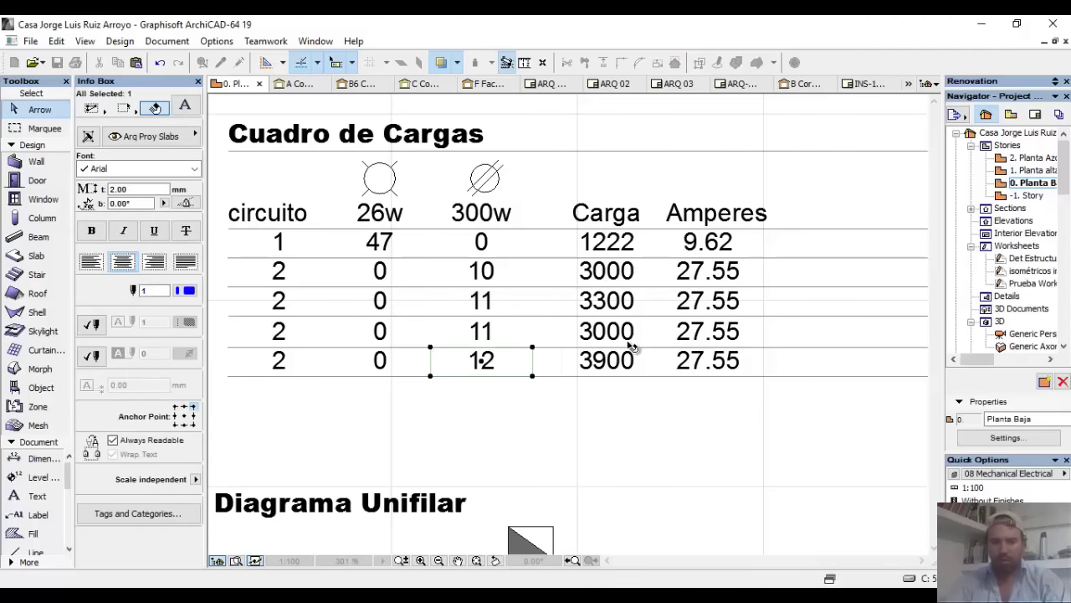
- Edit the Carga values to 3300 for row four and 3600 for the last row
double_click(631, 338)
drag(631, 338, 598, 335)
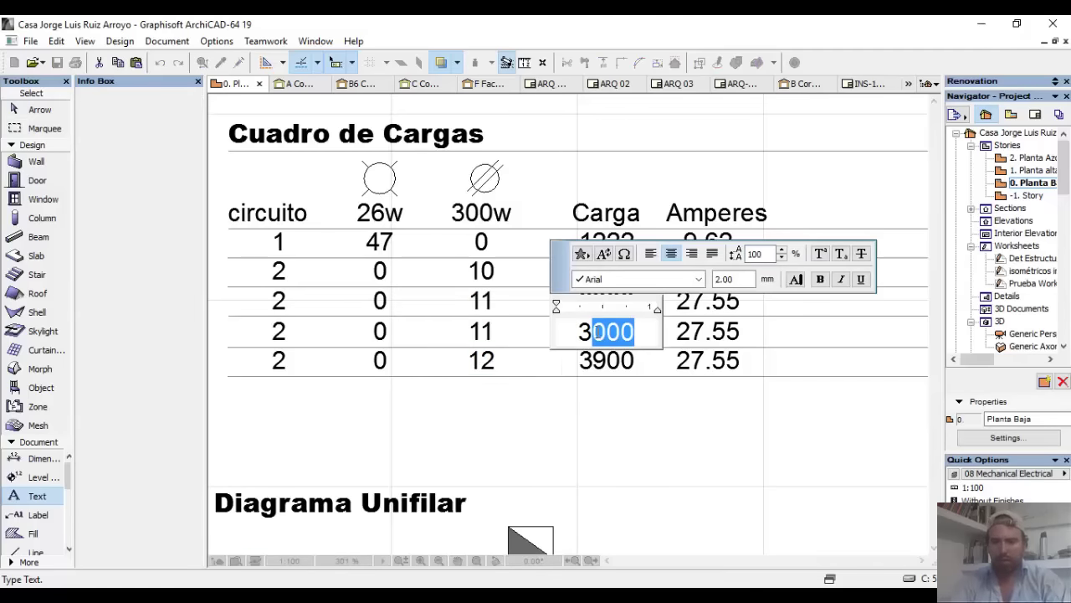
text(300)
click(617, 407)
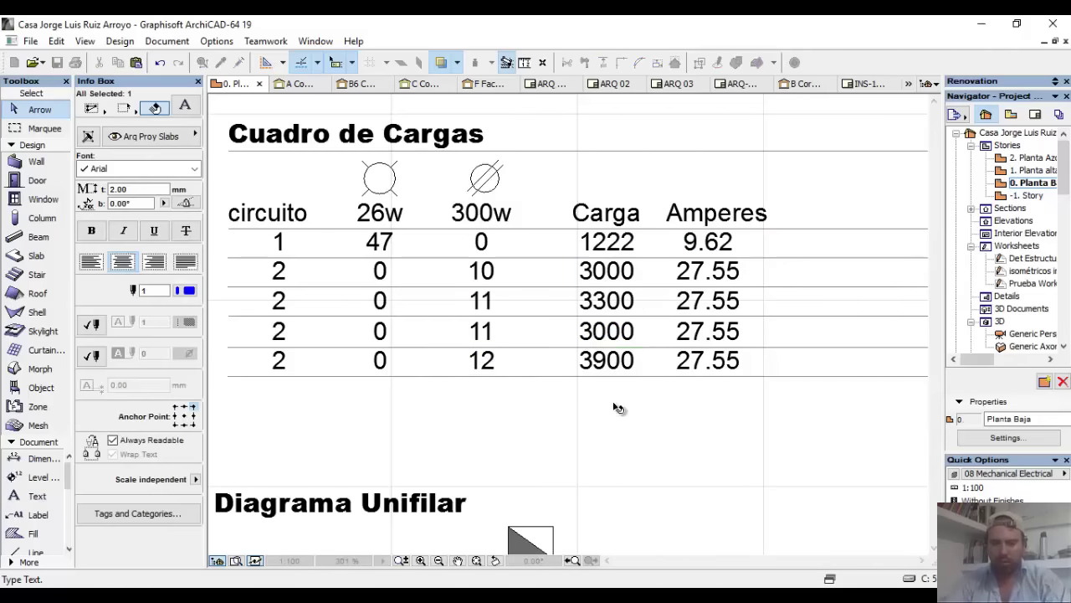
double_click(635, 361)
drag(635, 361, 606, 361)
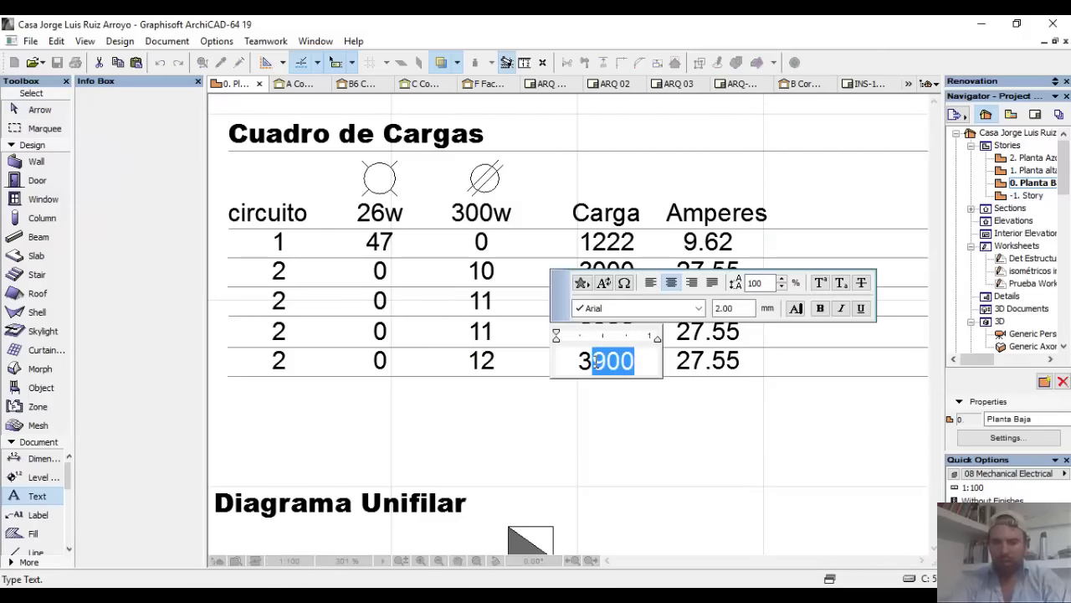
text(600)
click(599, 410)
click(606, 360)
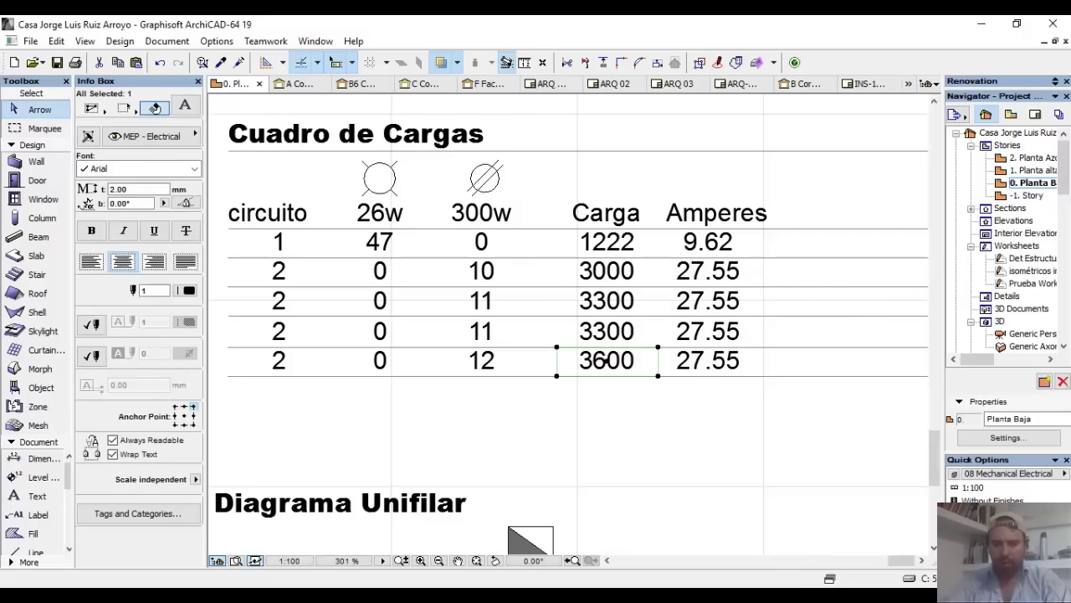
key(alt+Tab)
- Compute 3600 ÷ 127 and set the last row's amperes to 28.34
text(3)
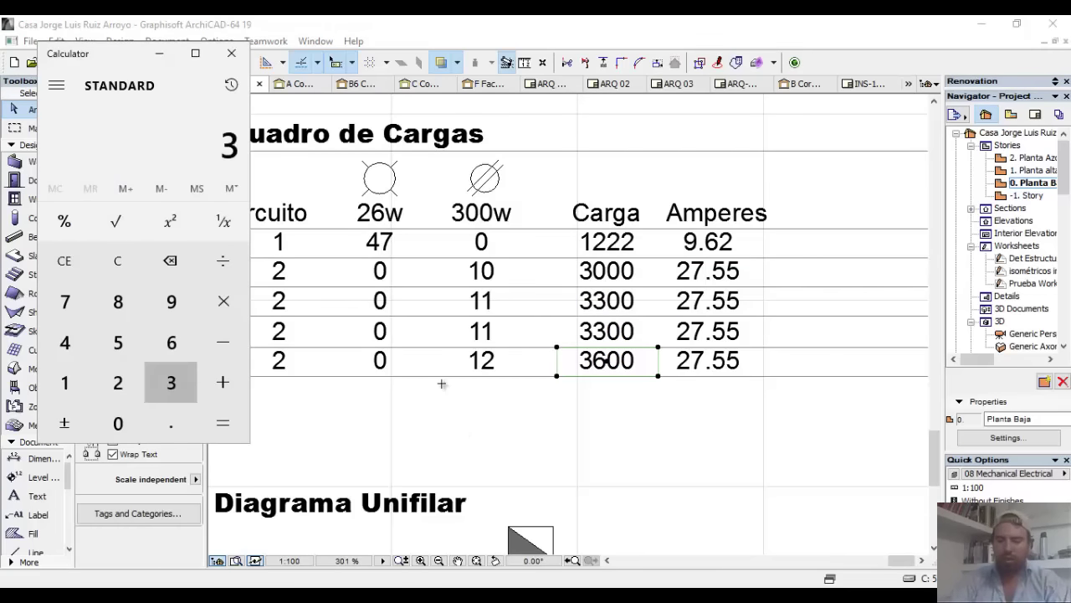
text(,600)
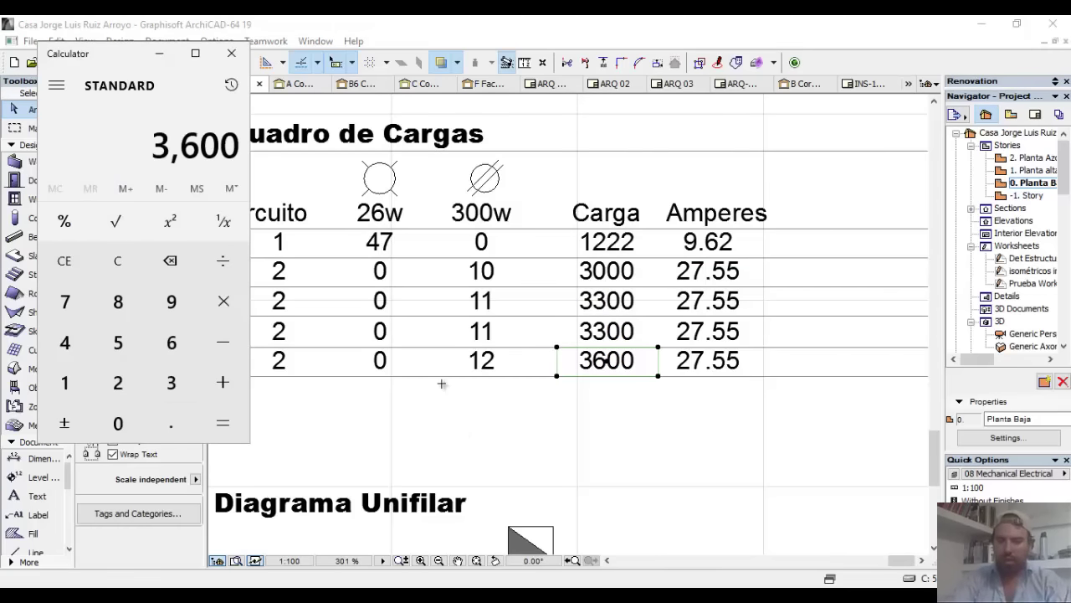
text(/127)
key(Return)
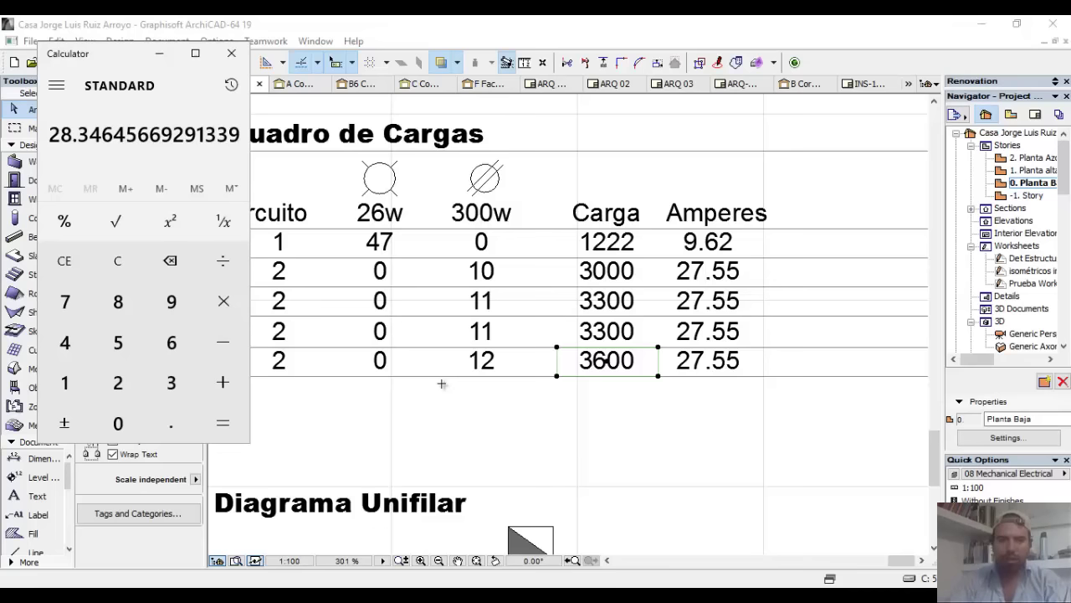
click(725, 365)
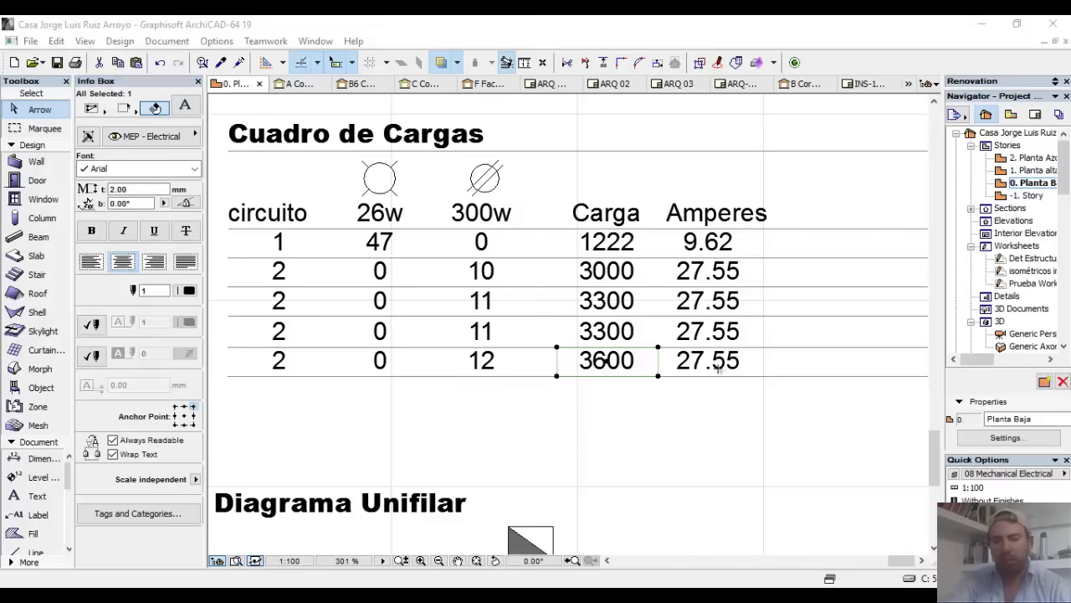
double_click(724, 361)
key(ctrl+a)
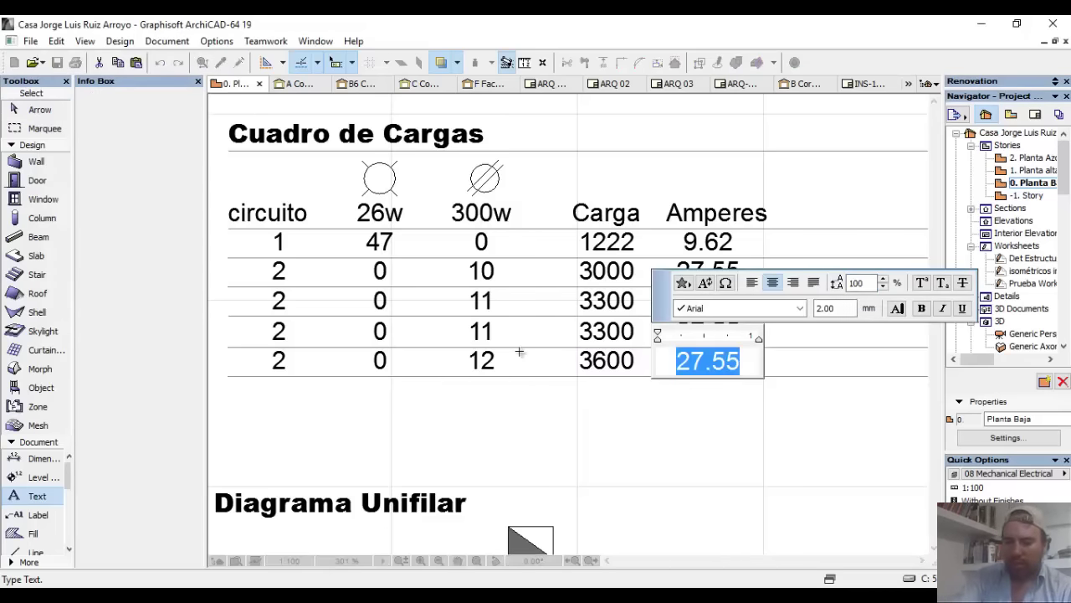
text(28.34)
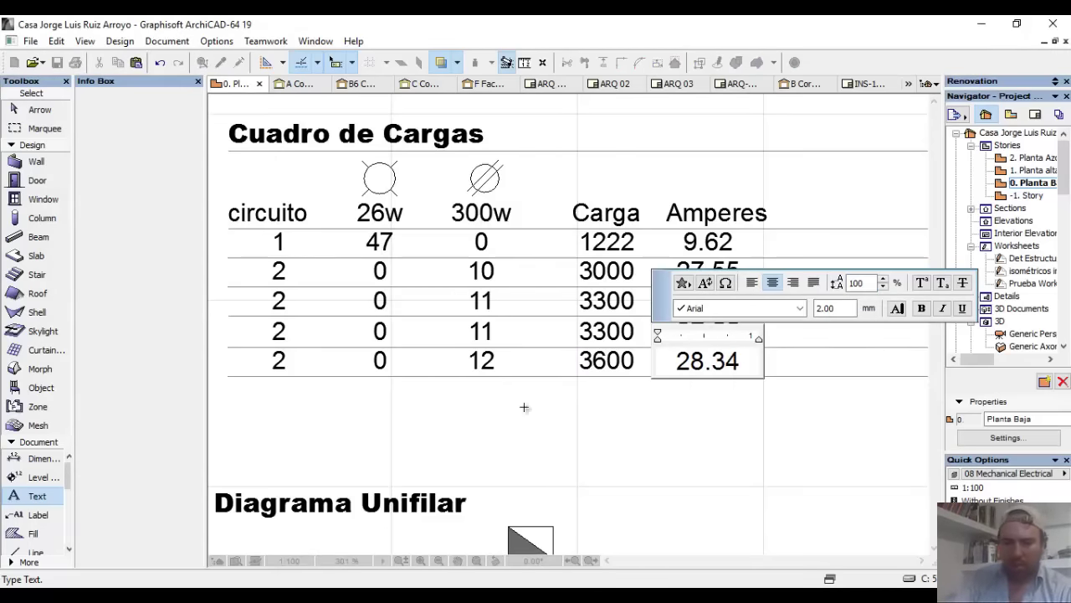
click(611, 438)
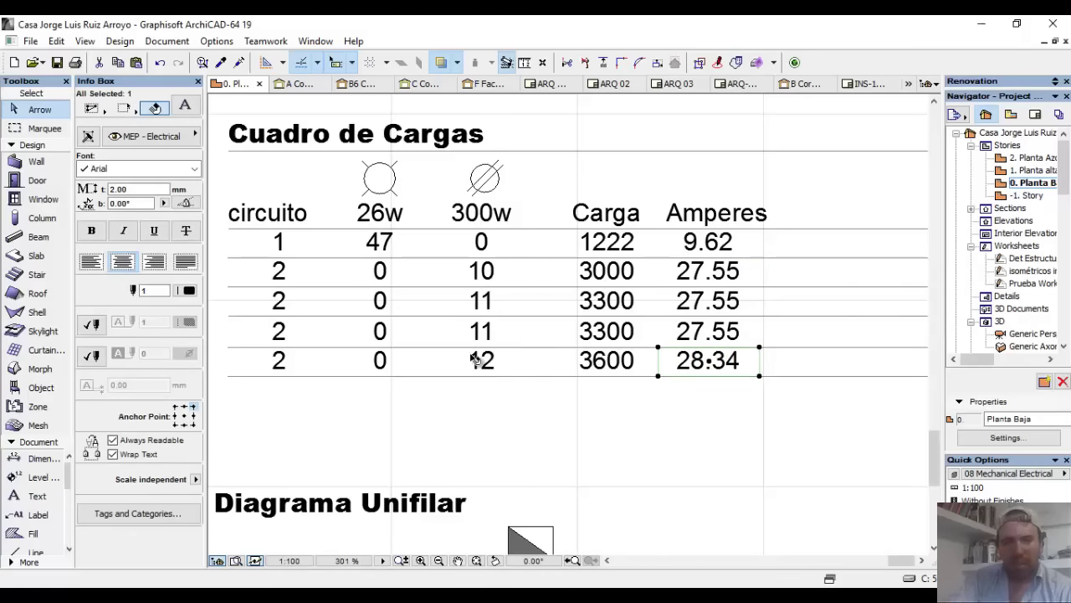
- Compute 3300 ÷ 127 and change rows 3 and 4 amperes from 27.55 to 25.98
key(alt+Tab)
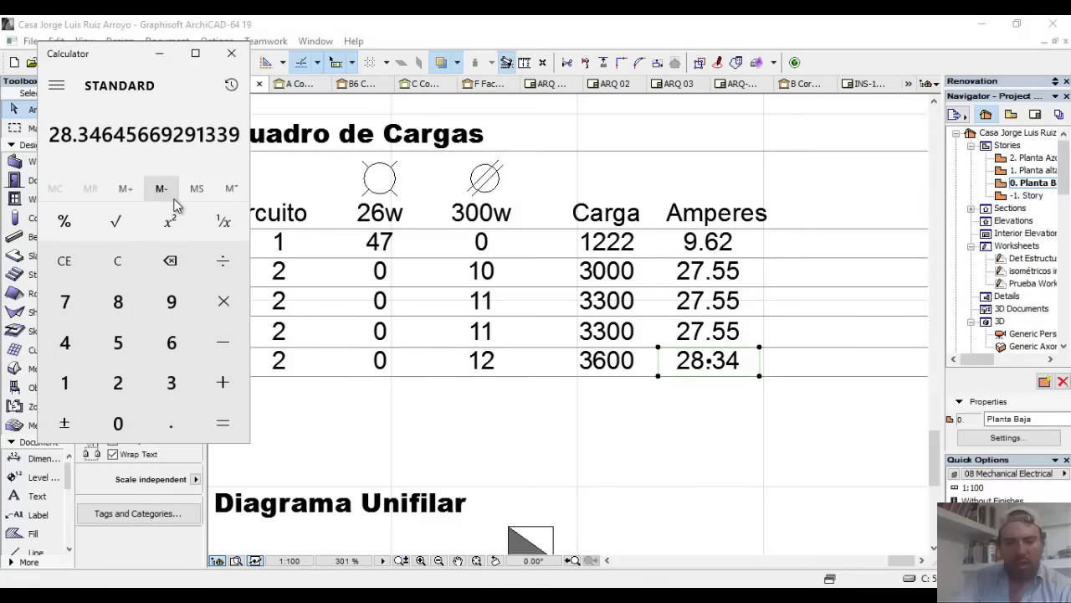
text(3,300)
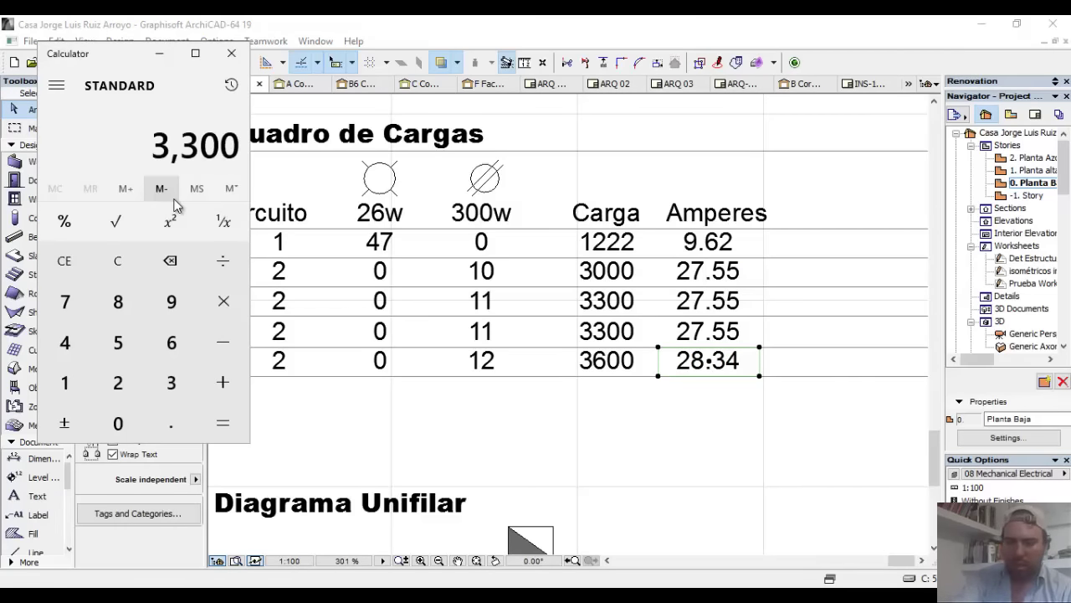
key(slash)
text(12)
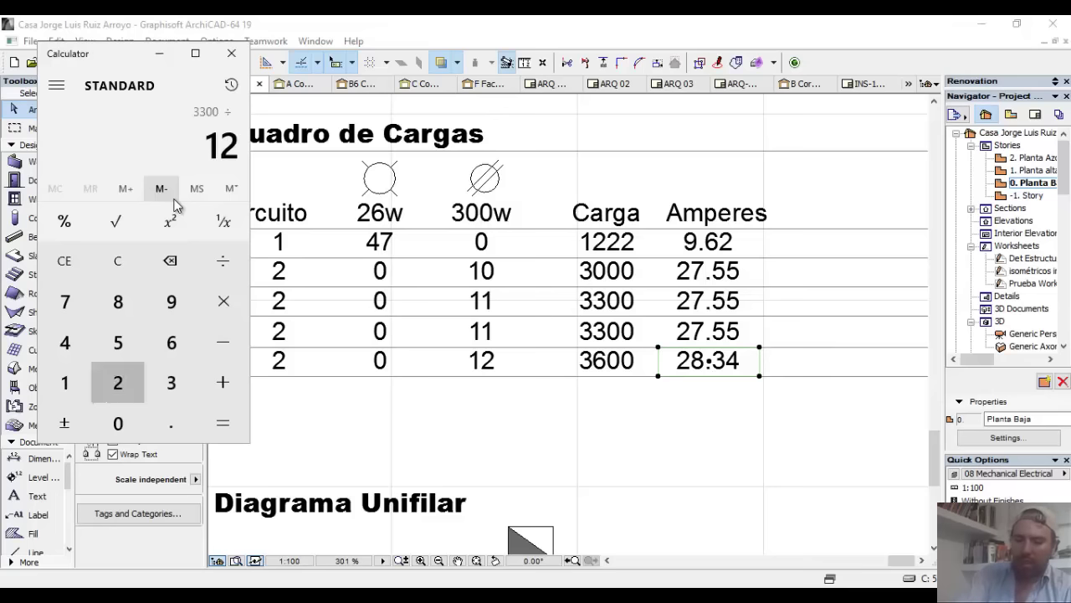
text(7)
key(Return)
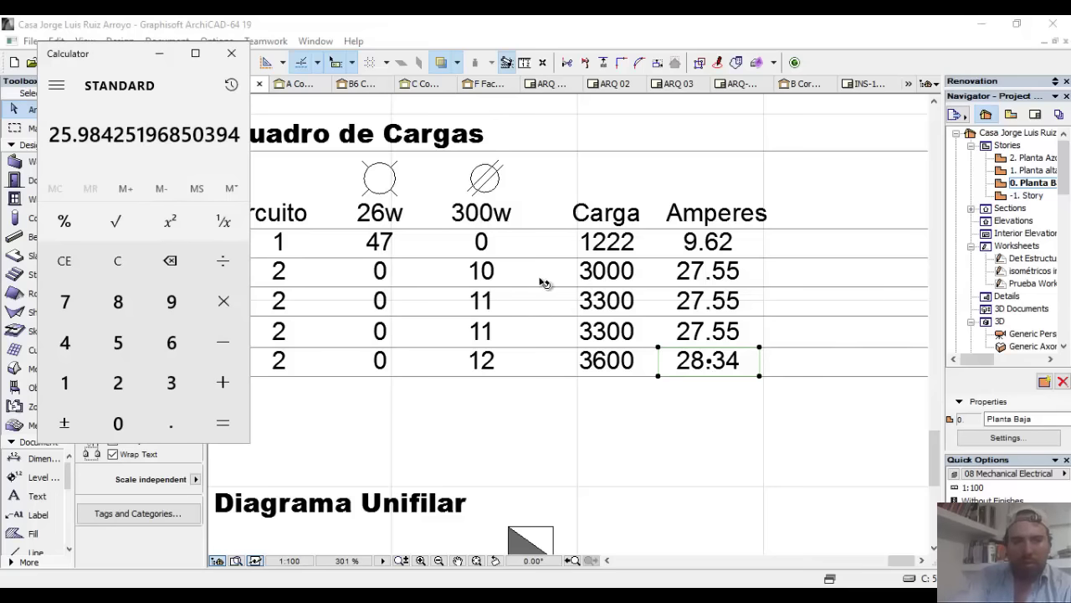
click(748, 338)
double_click(747, 334)
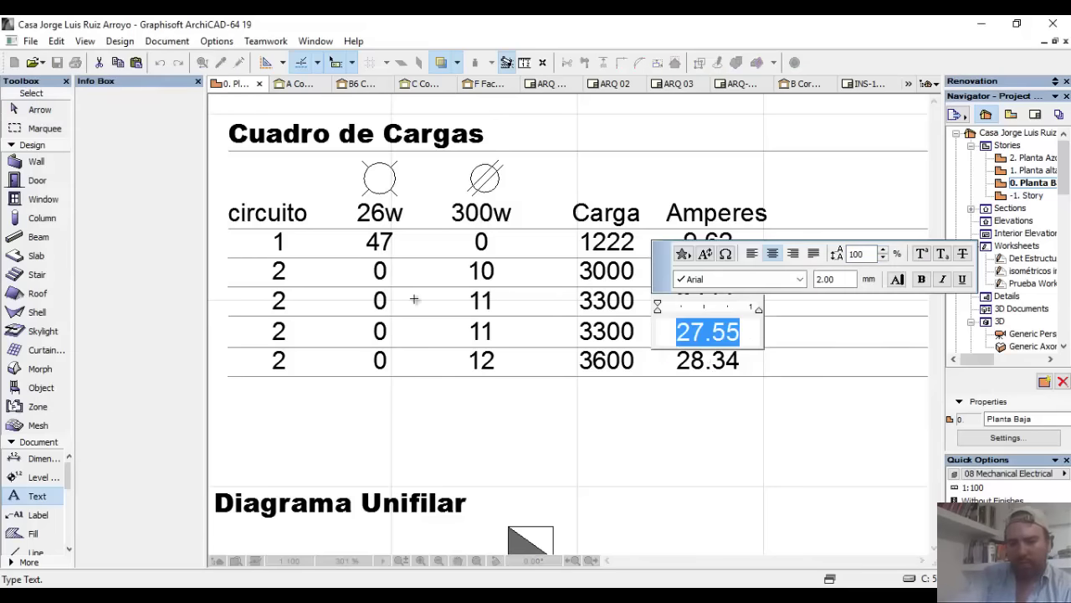
text(25.98)
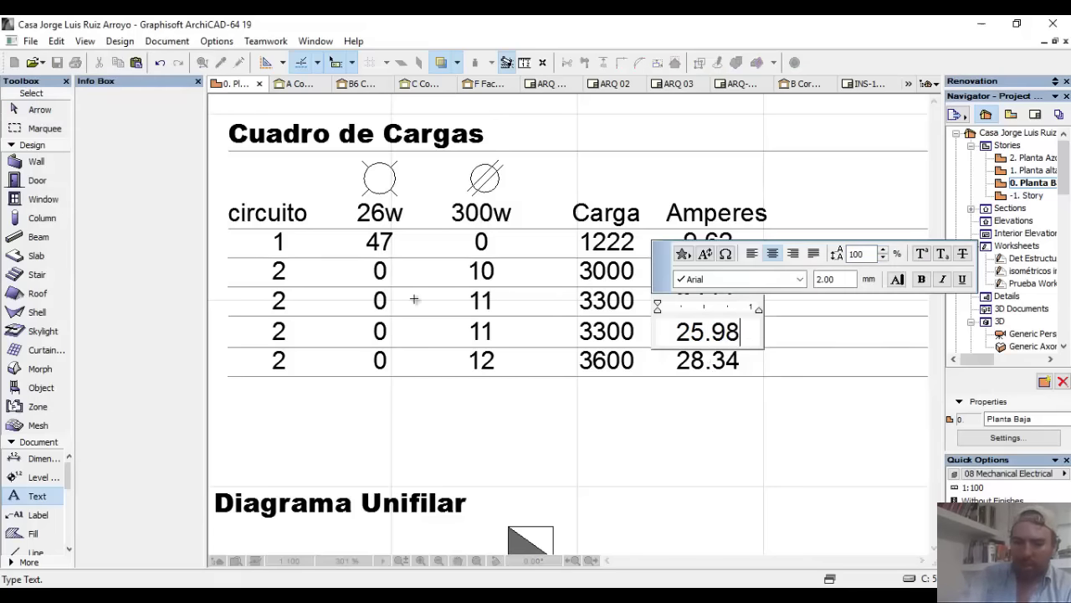
key(Escape)
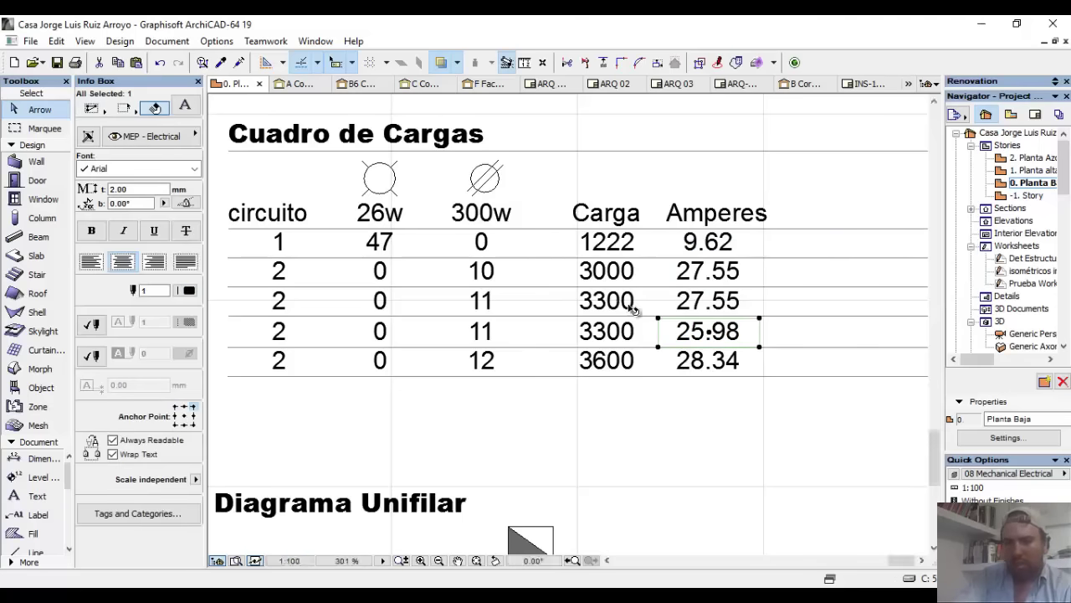
double_click(689, 303)
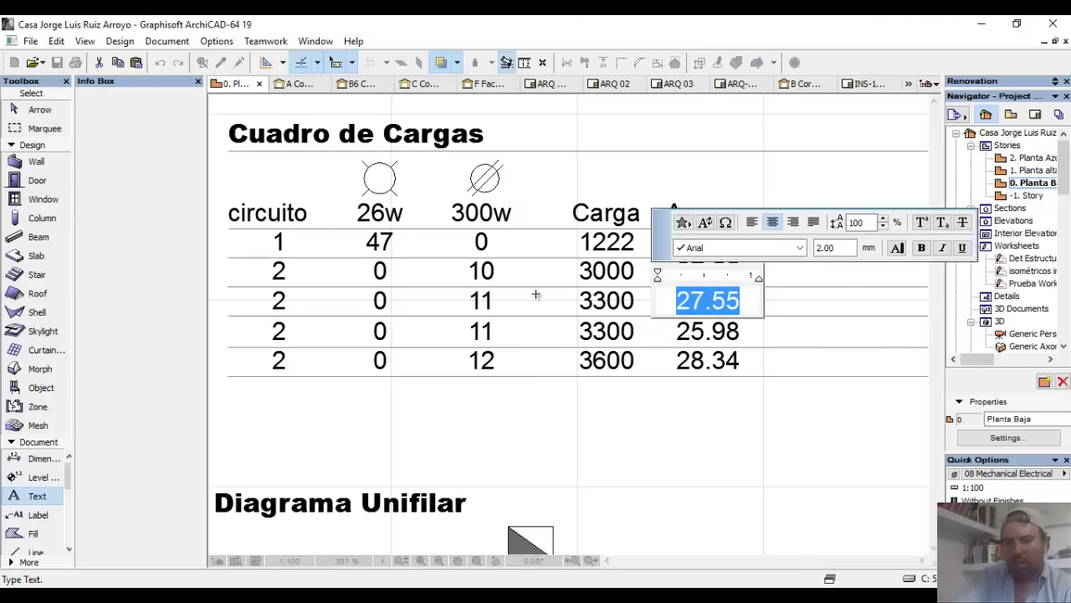
text(25.98)
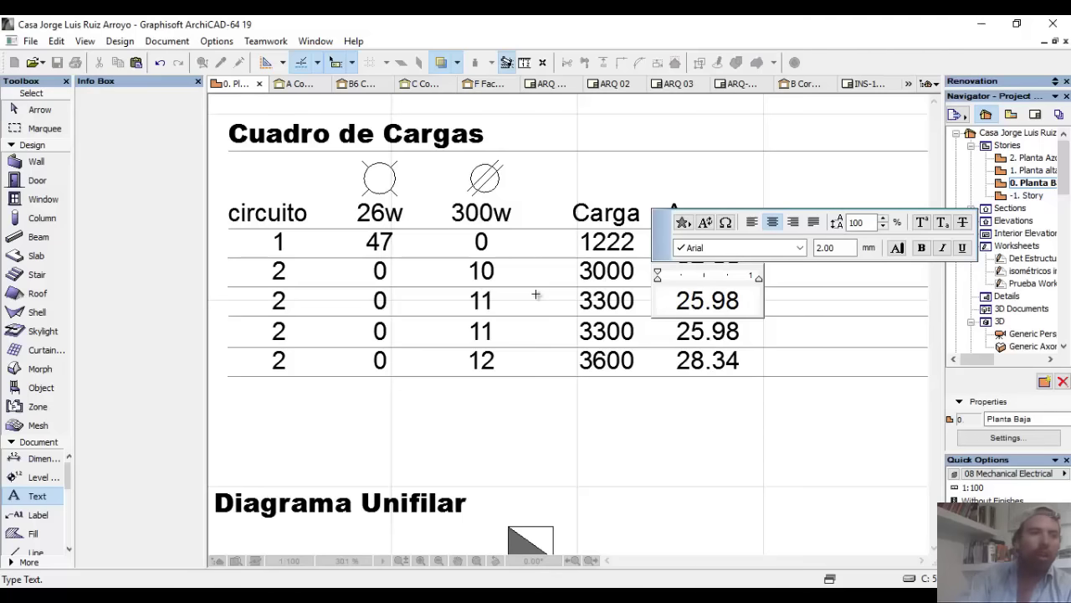
click(716, 413)
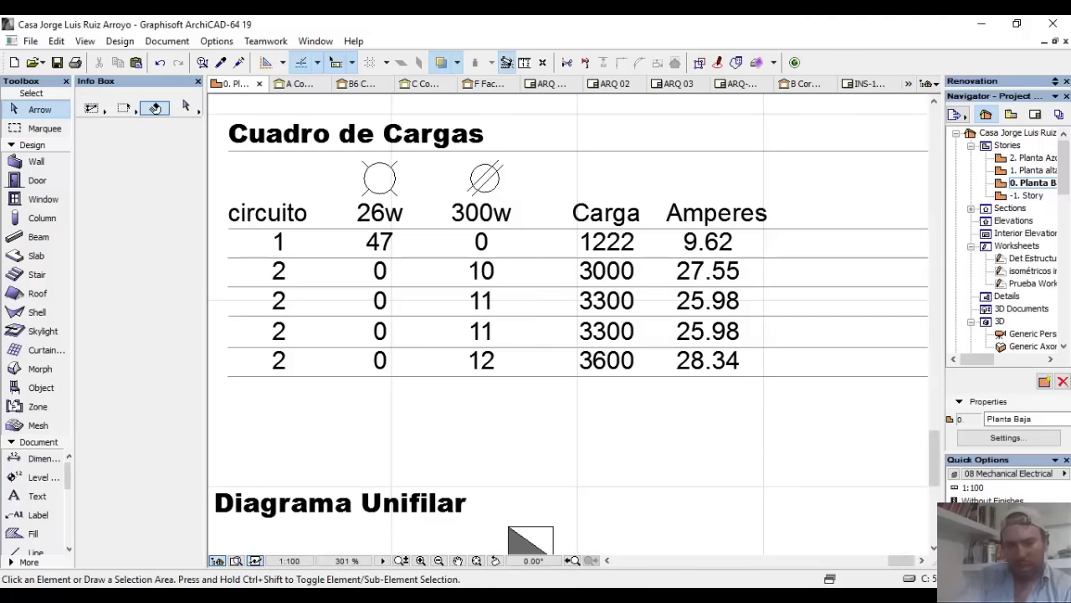
- Compute 3000 ÷ 127 in the Calculator
key(alt+Tab)
text(300)
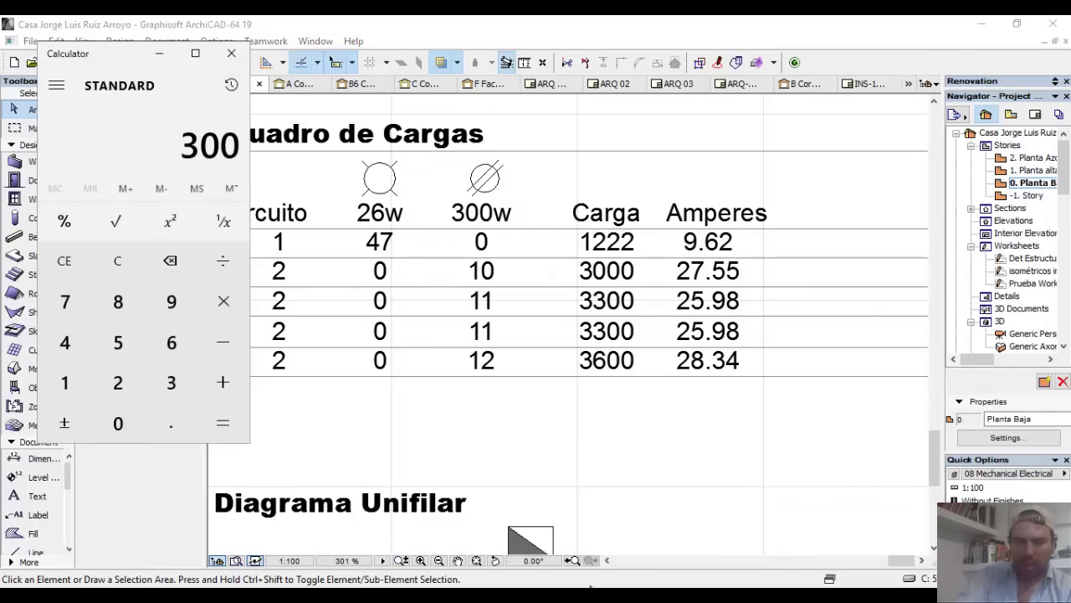
text(0)
text(/127)
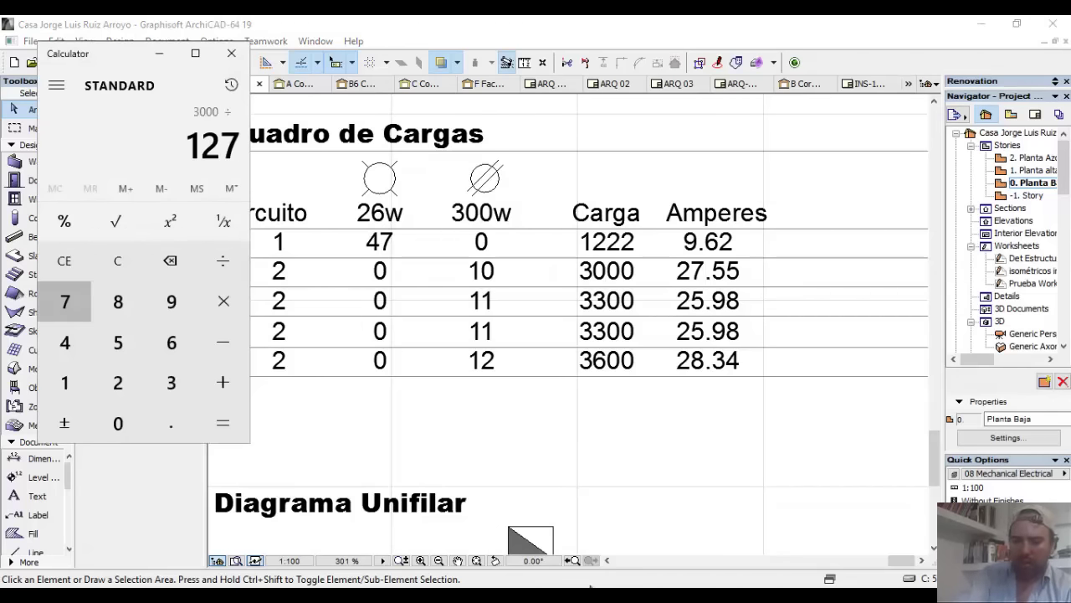
key(Return)
key(alt+Tab)
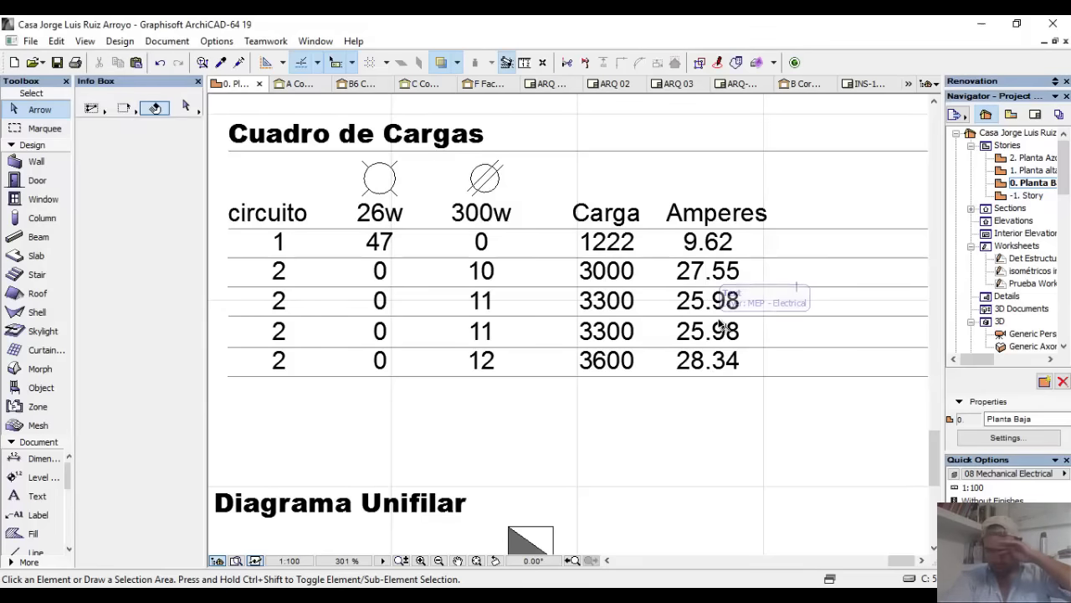
- Replace row 2's 27.55 amperes text with 23.62
double_click(727, 272)
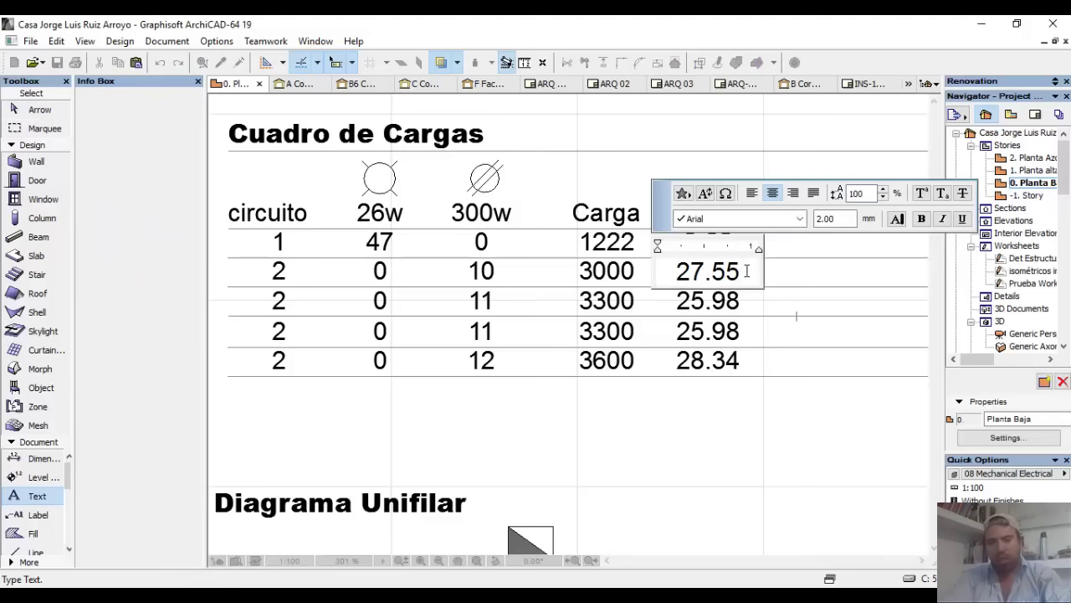
drag(748, 270, 302, 234)
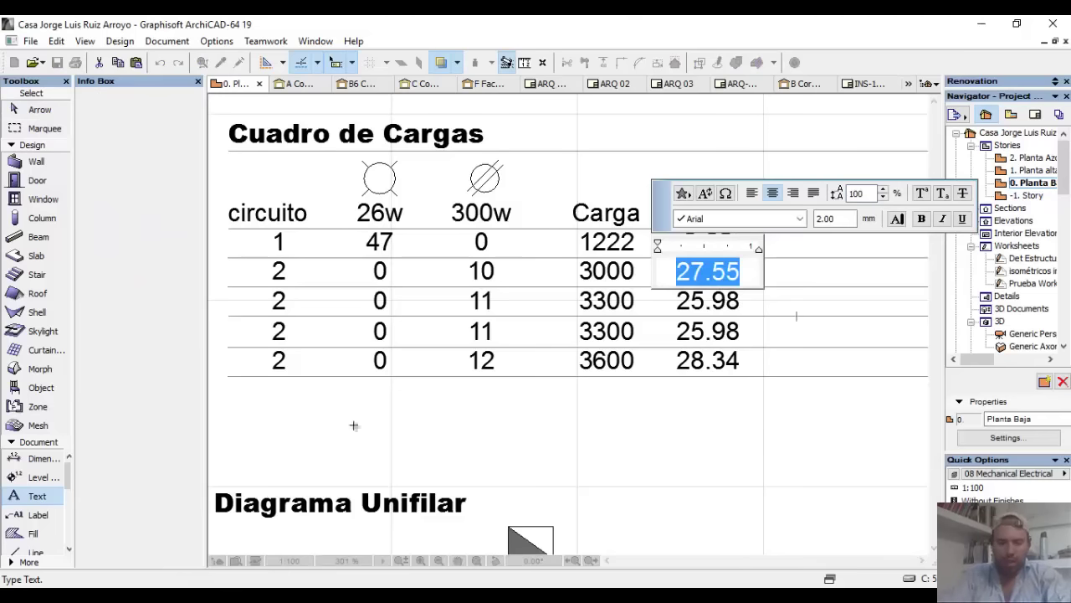
key(alt+Tab)
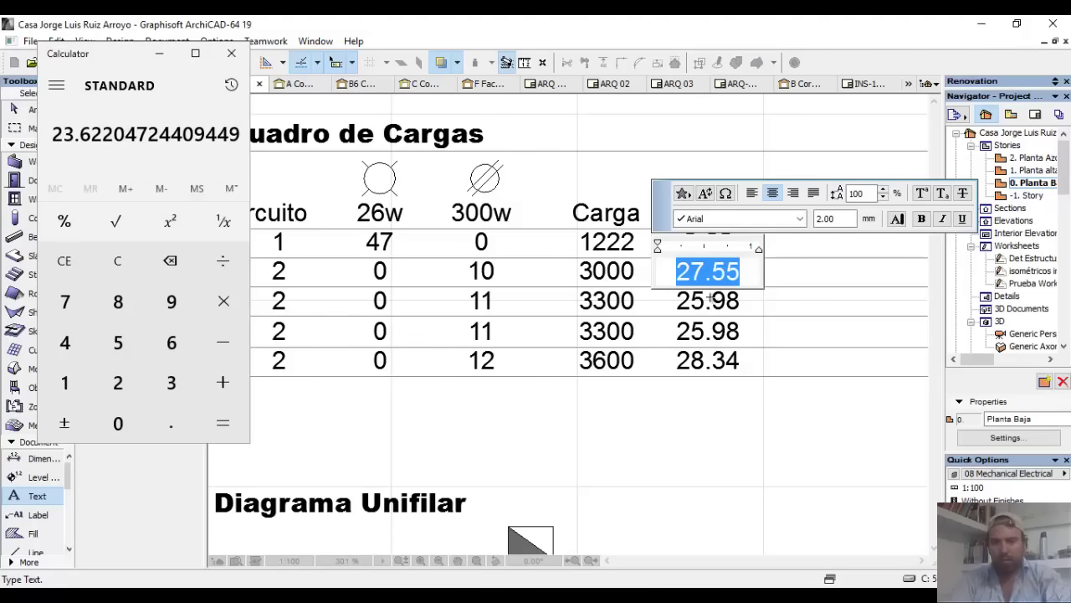
text(2)
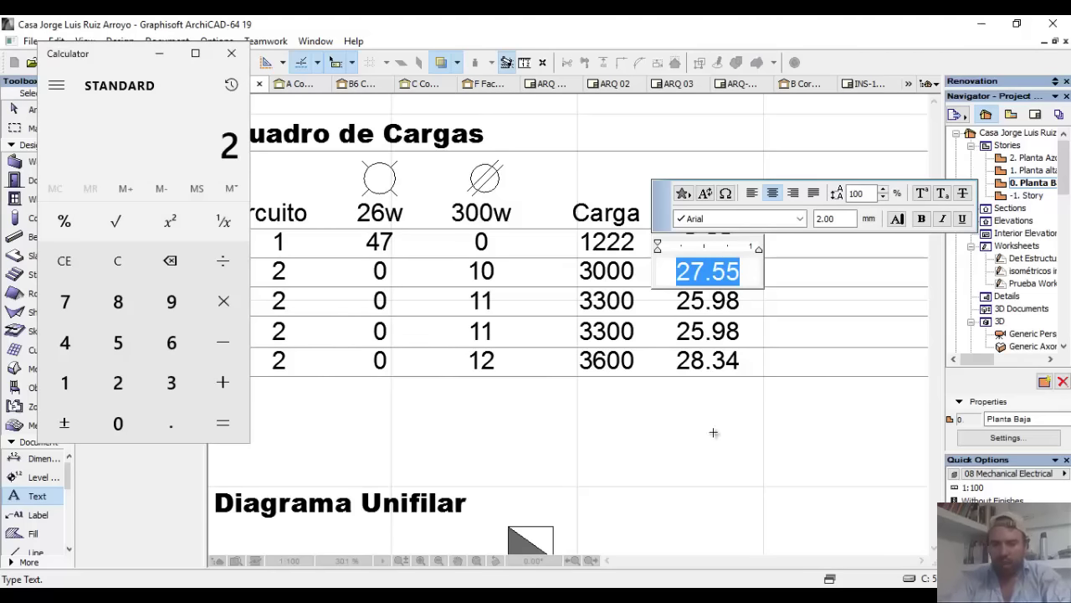
key(alt+Tab)
double_click(727, 270)
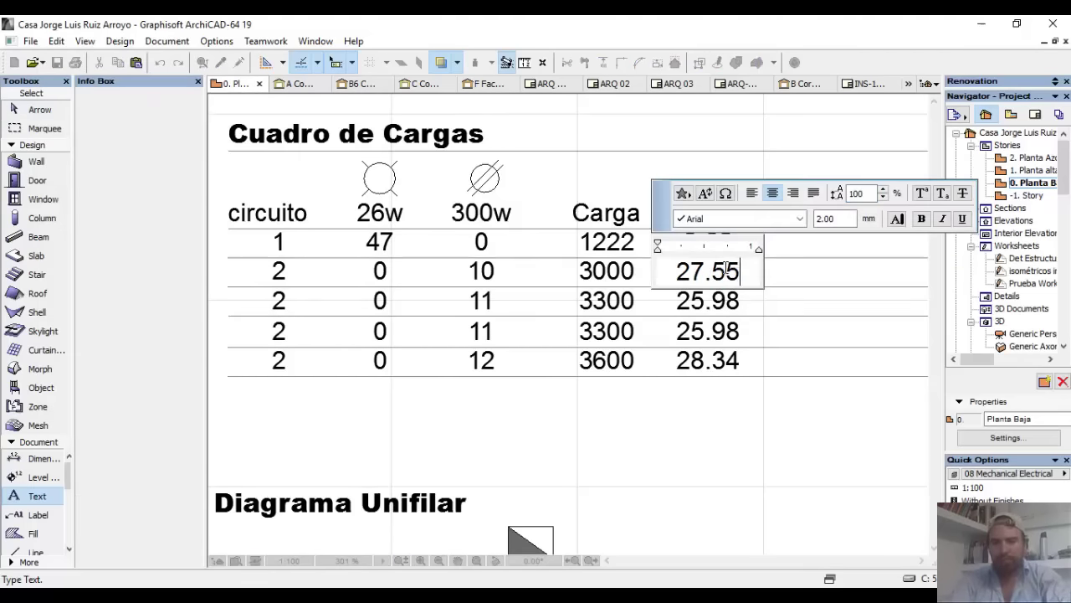
key(ctrl+a)
text(23.6)
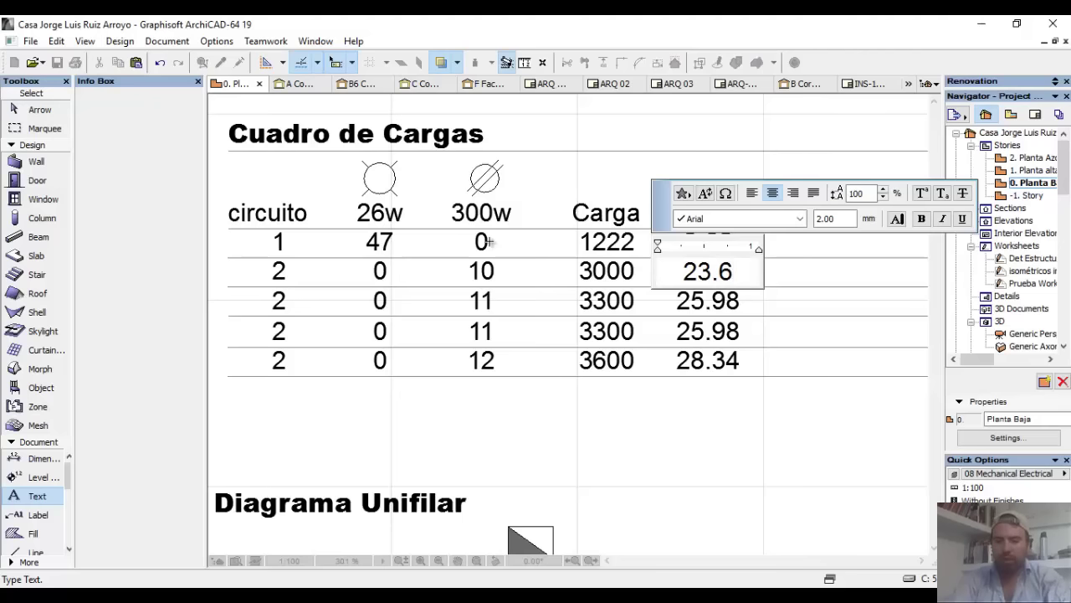
text(2)
click(552, 465)
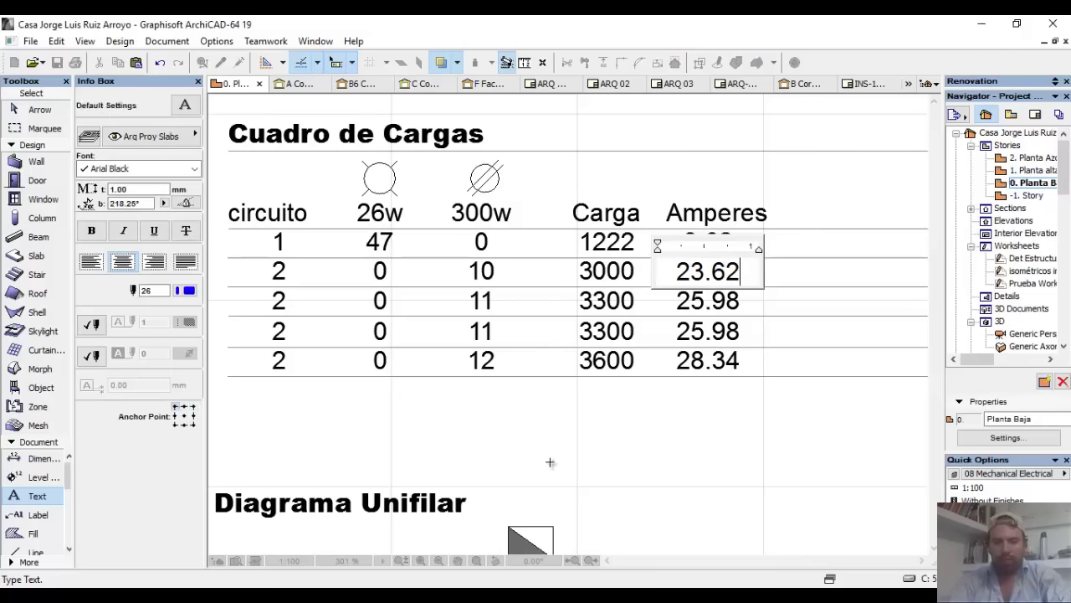
key(F9)
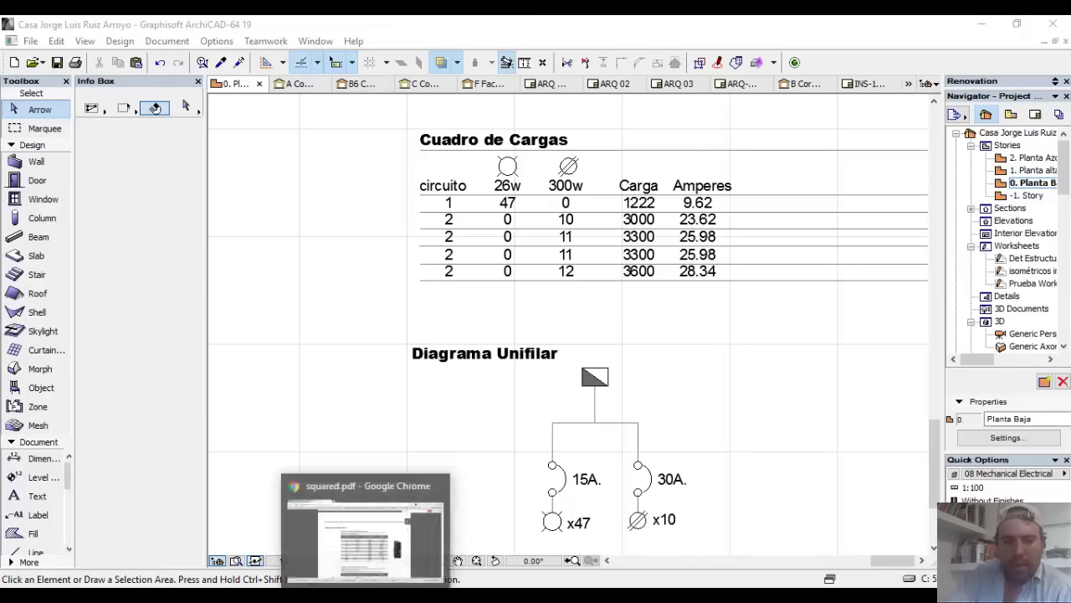
click(372, 586)
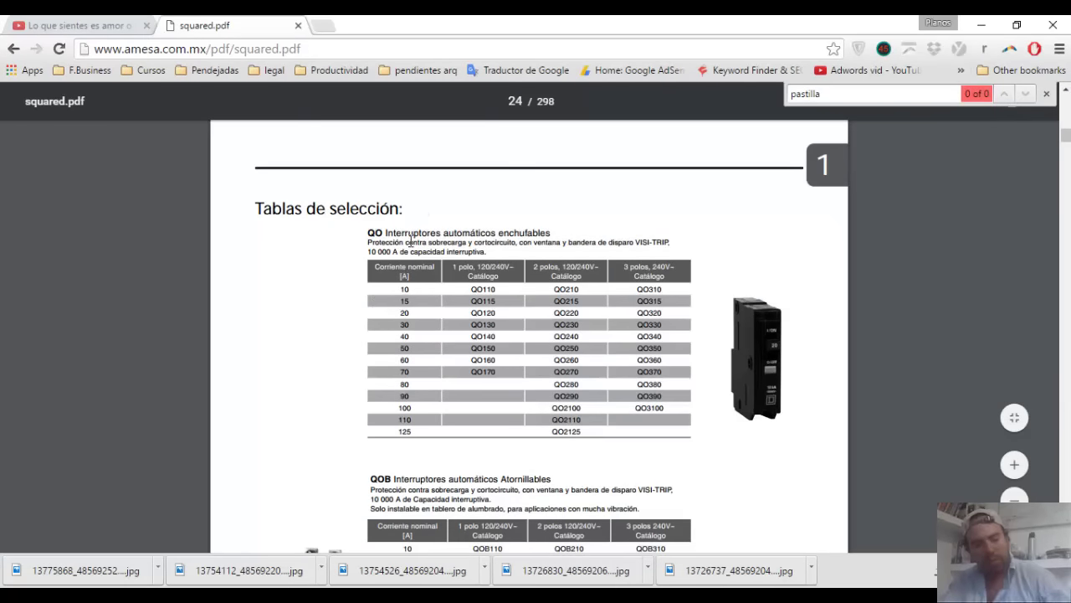
mouse_move(363, 218)
mouse_down()
mouse_move(285, 419)
mouse_move(691, 436)
mouse_move(670, 247)
mouse_up()
mouse_move(382, 319)
mouse_down()
mouse_move(407, 434)
mouse_move(419, 368)
mouse_up()
key(Escape)
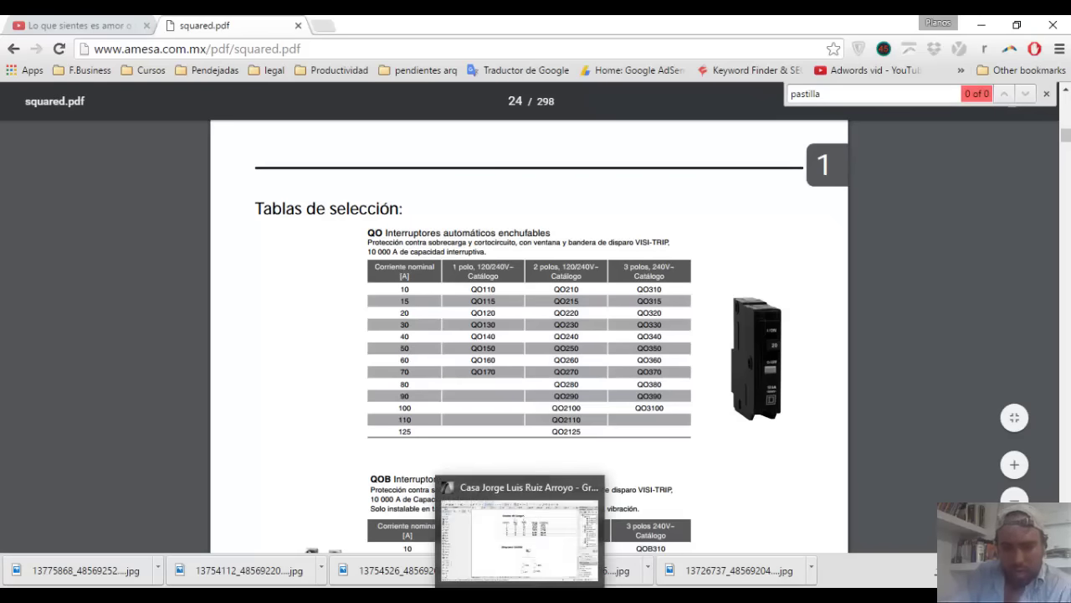
click(521, 574)
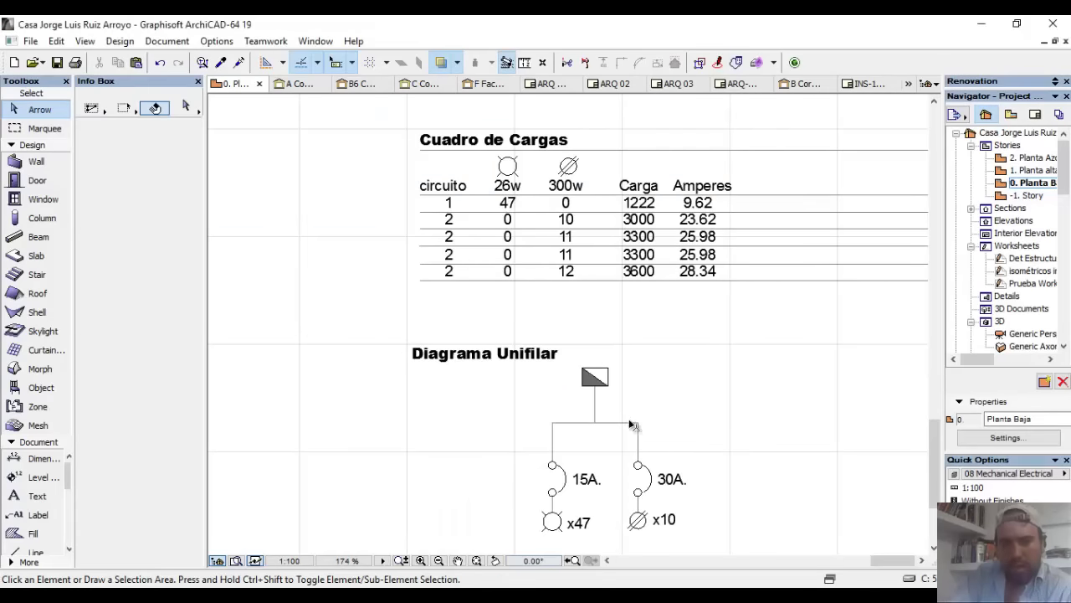
- Replace the 5 in the first breaker's '15A.' label with 0, making it '10A.'
scroll(661, 193, up, 4)
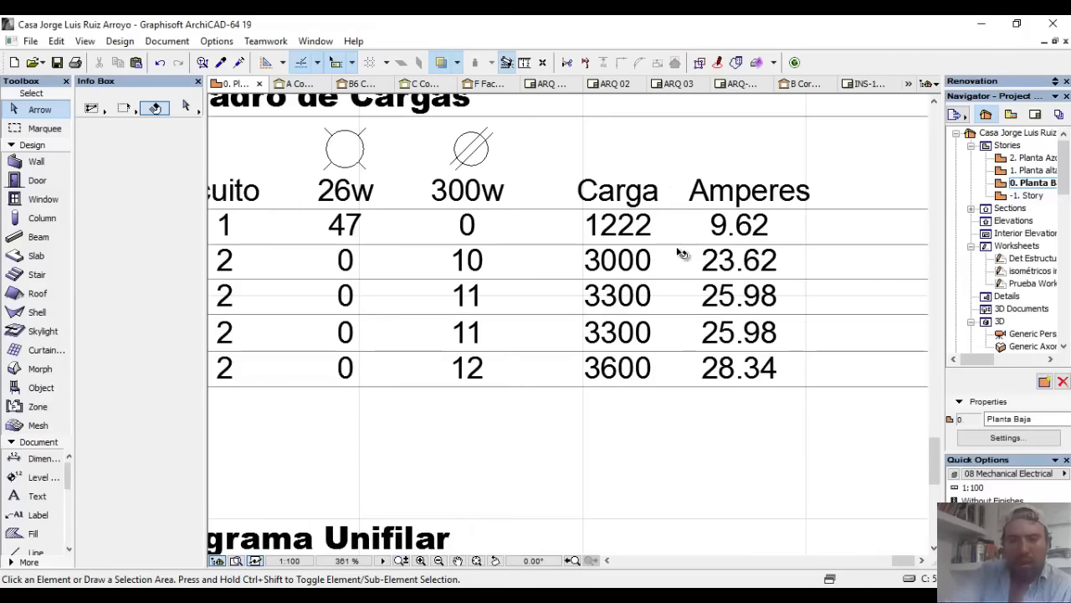
scroll(688, 266, down, 2)
scroll(638, 287, up, 1)
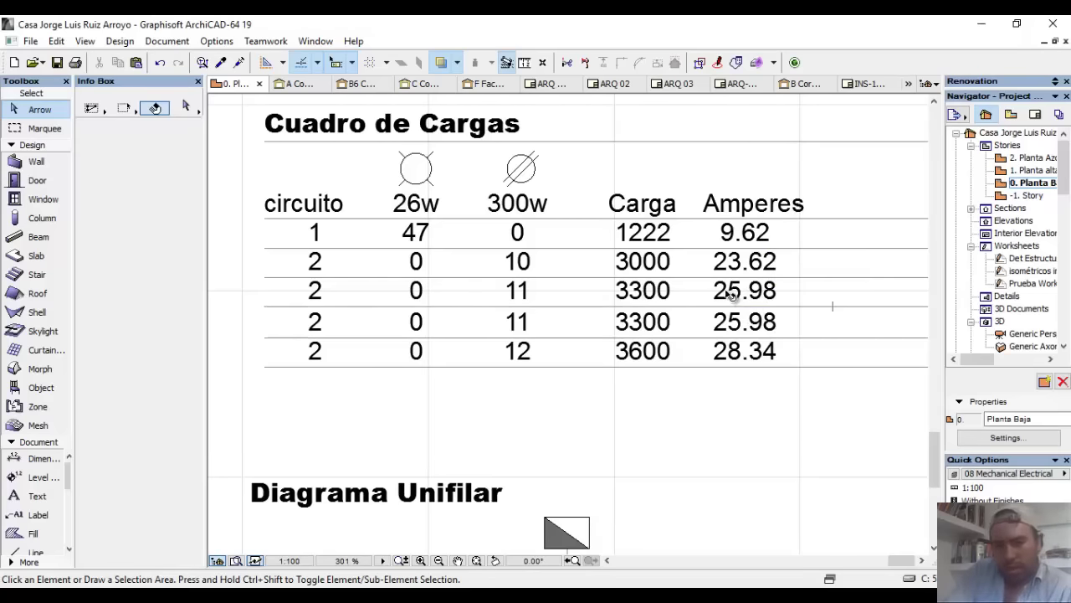
scroll(544, 319, down, 3)
scroll(544, 482, up, 4)
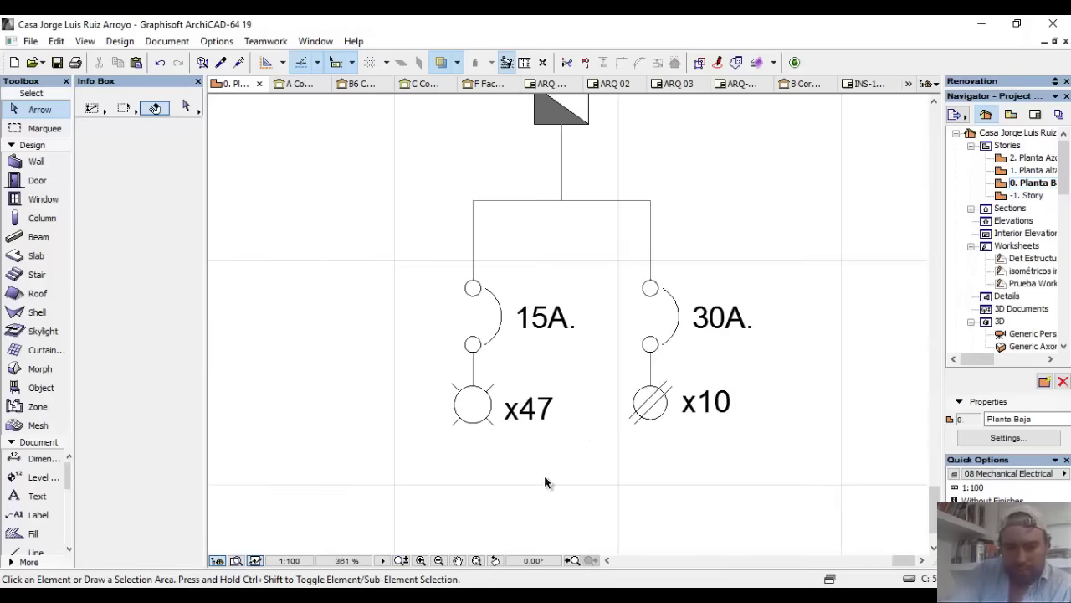
double_click(542, 327)
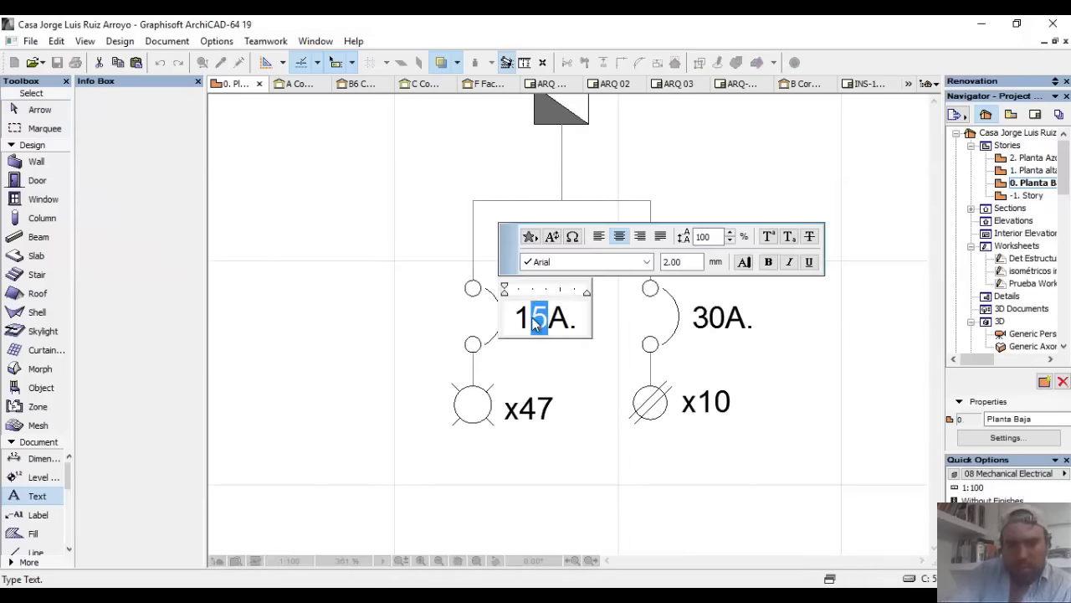
drag(531, 317, 549, 318)
text(0)
click(371, 282)
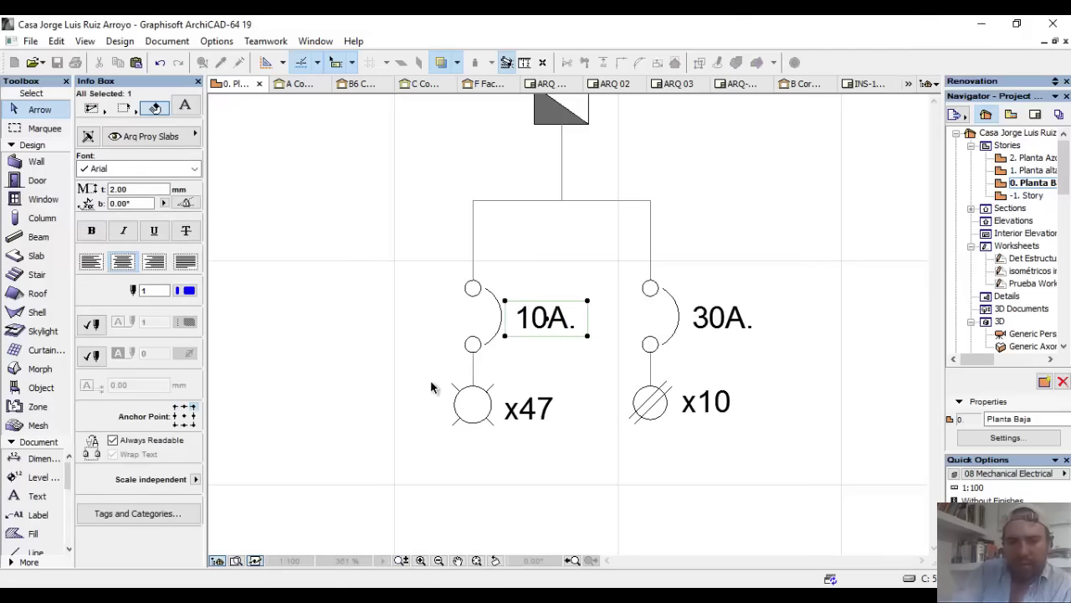
scroll(390, 407, down, 3)
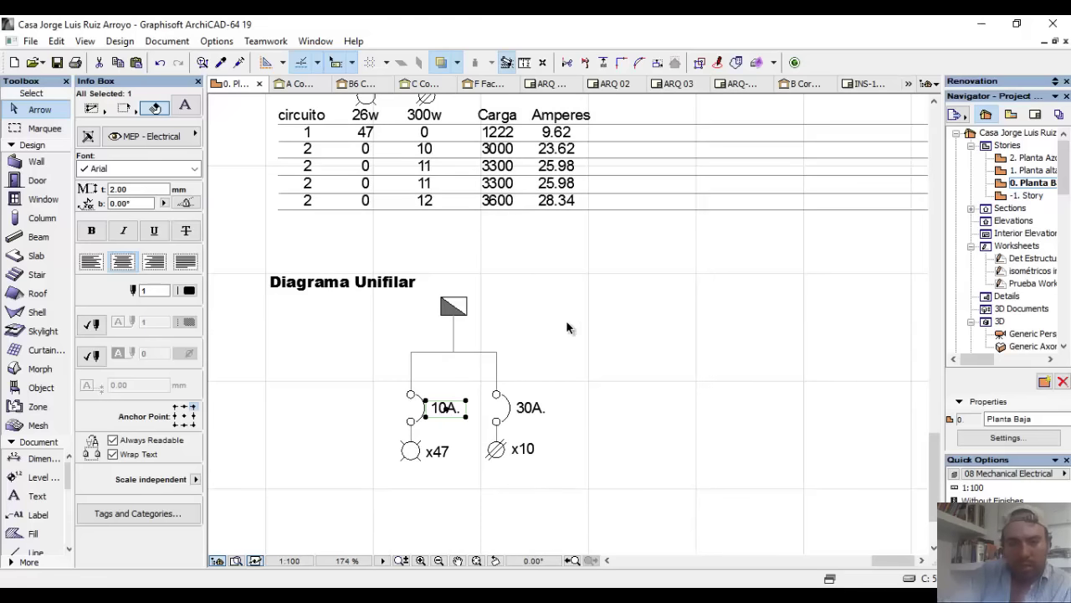
click(573, 319)
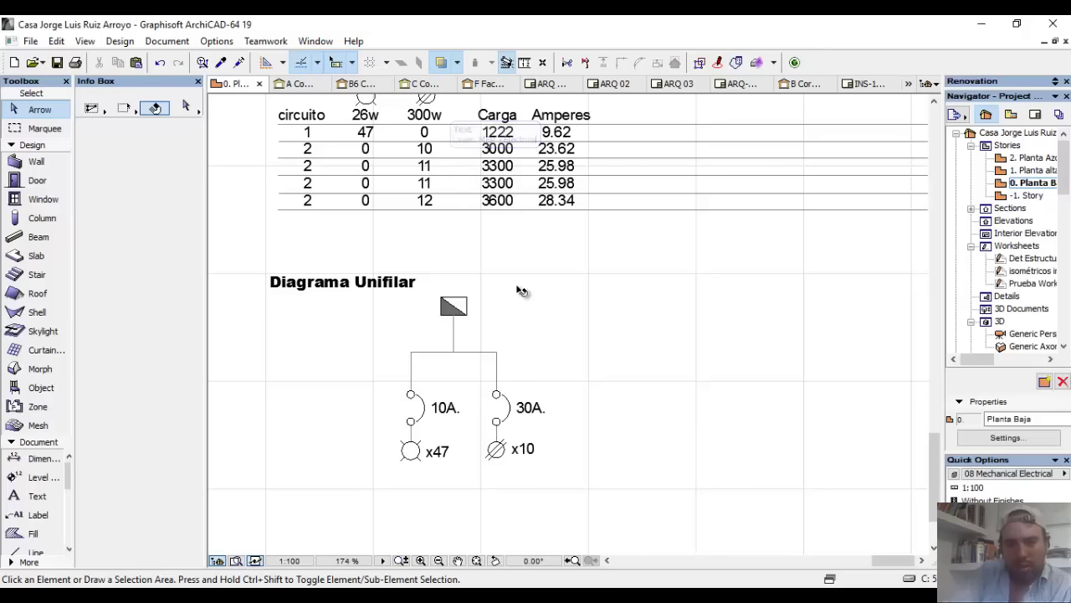
- Select the 30A breaker branch with its x10 symbol and place two copies to the right
click(482, 352)
drag(482, 375, 565, 489)
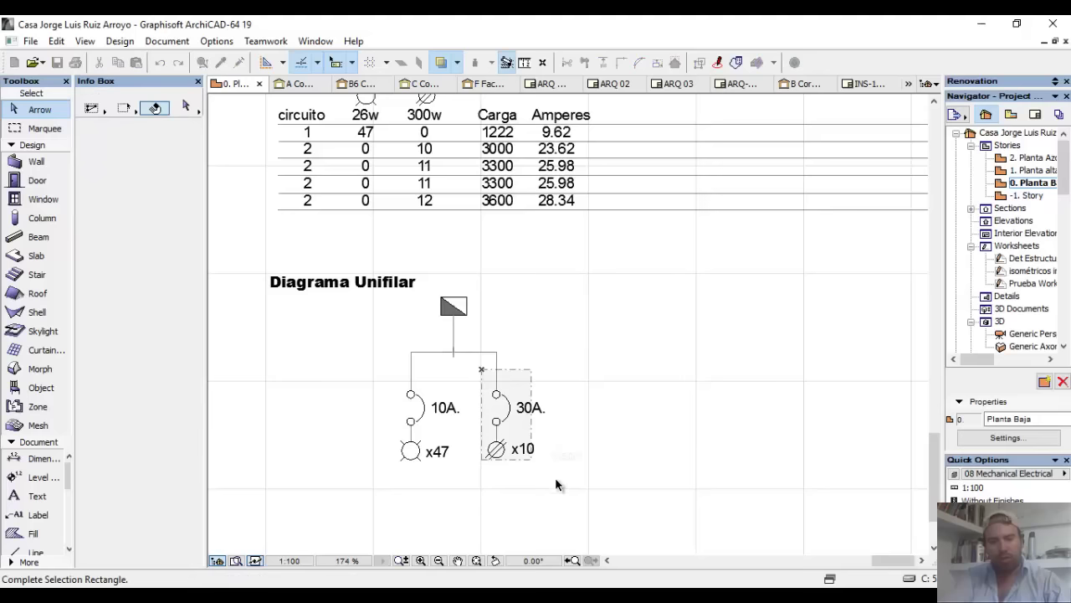
click(499, 356)
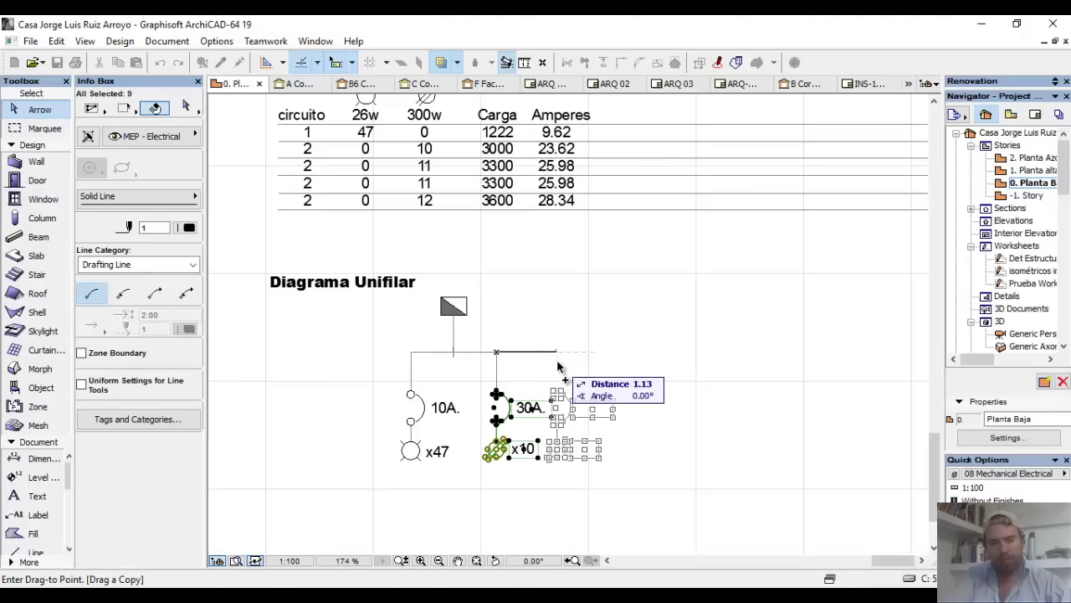
click(576, 364)
key(ctrl+shift+d)
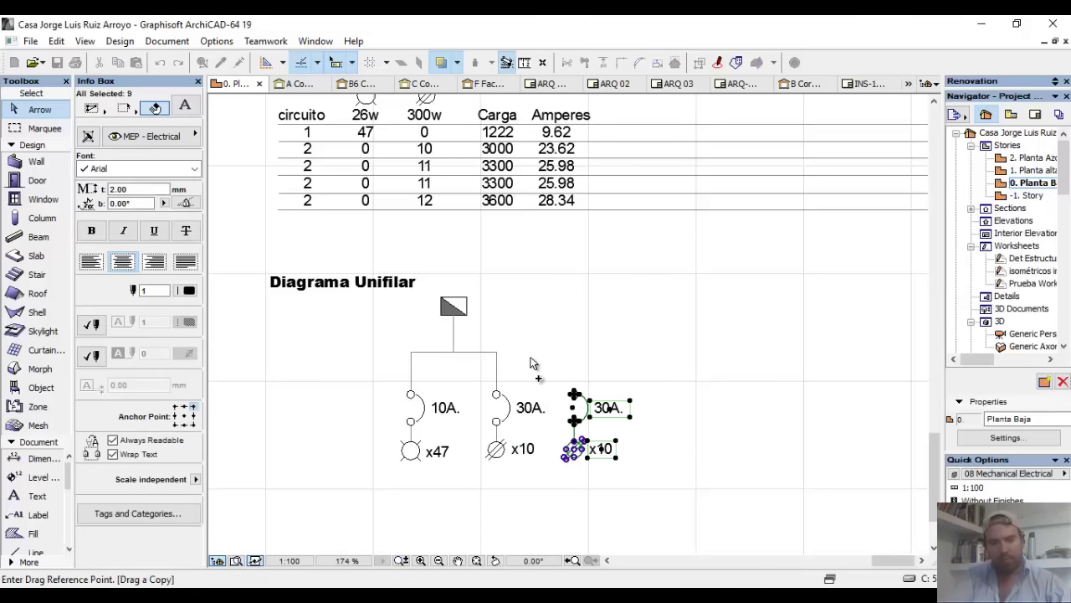
click(497, 351)
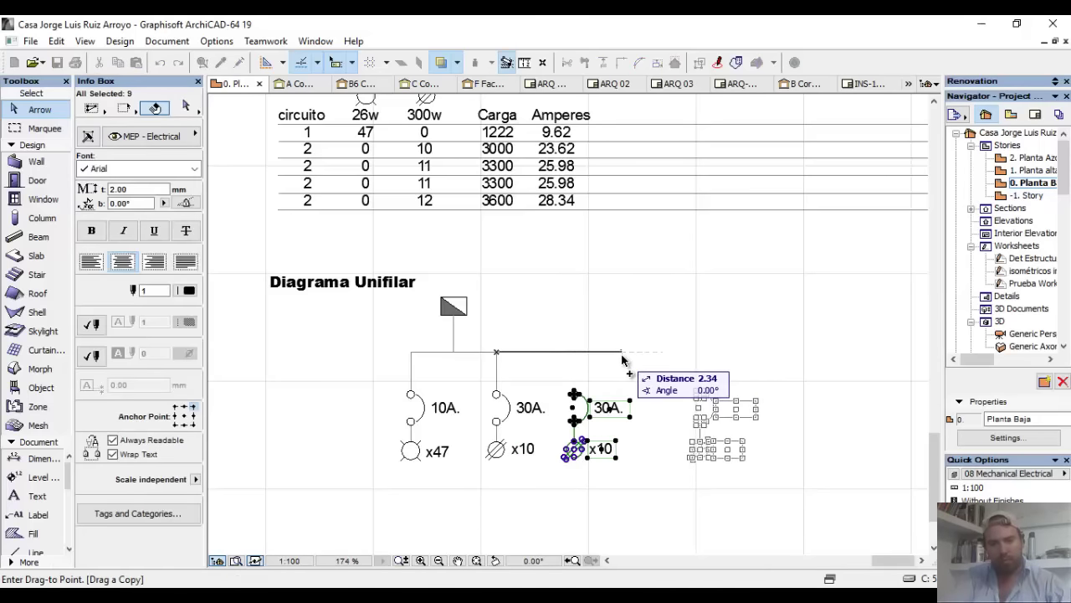
click(587, 360)
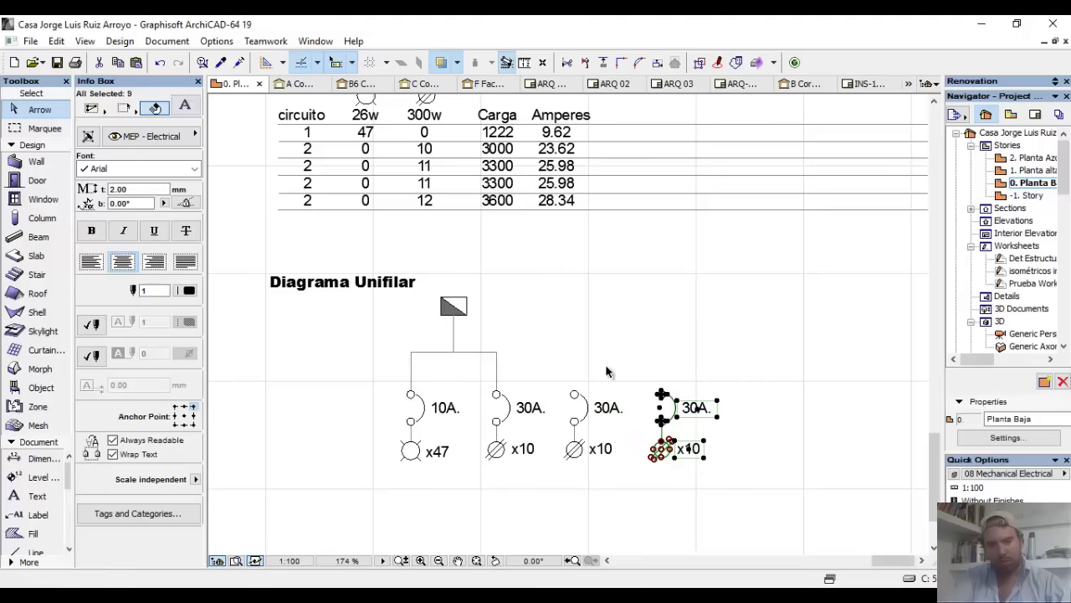
- Place two more copies of the 30A branch further right
key(ctrl+shift+d)
click(496, 352)
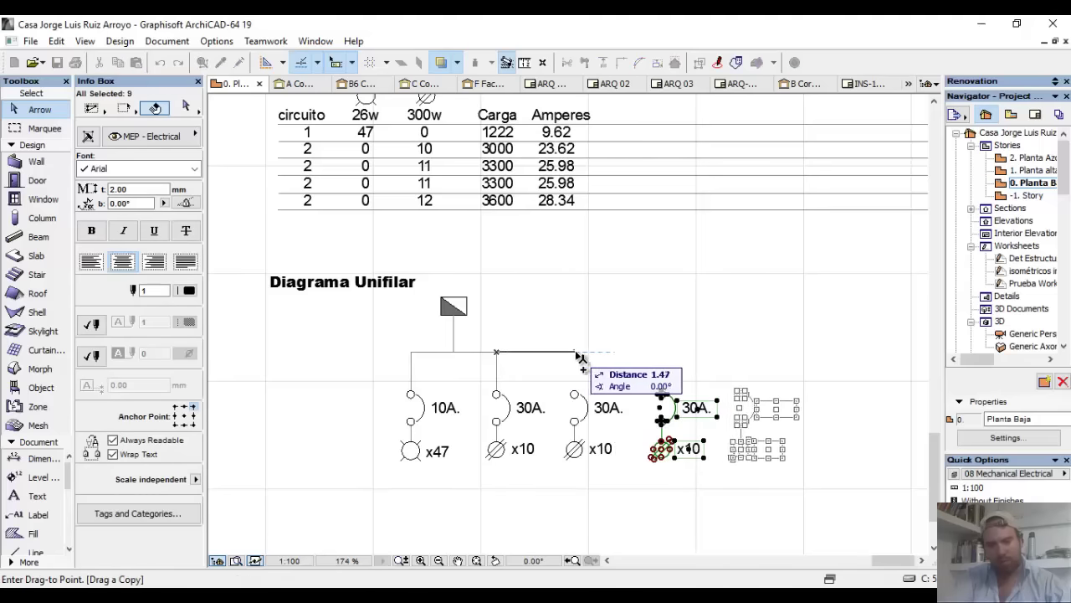
click(566, 357)
key(ctrl+shift+d)
click(568, 357)
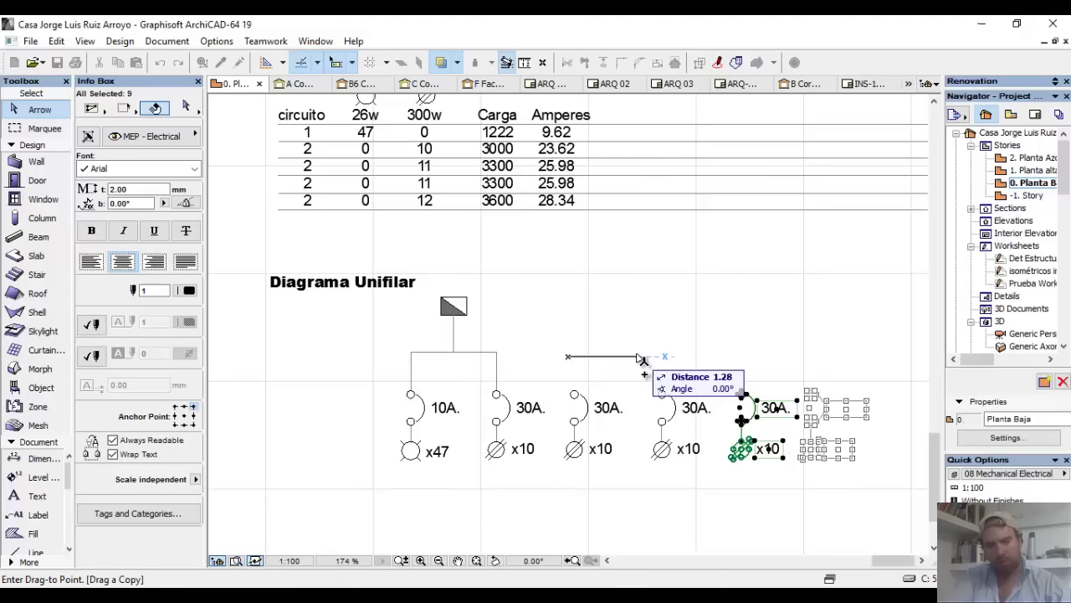
click(644, 357)
key(Escape)
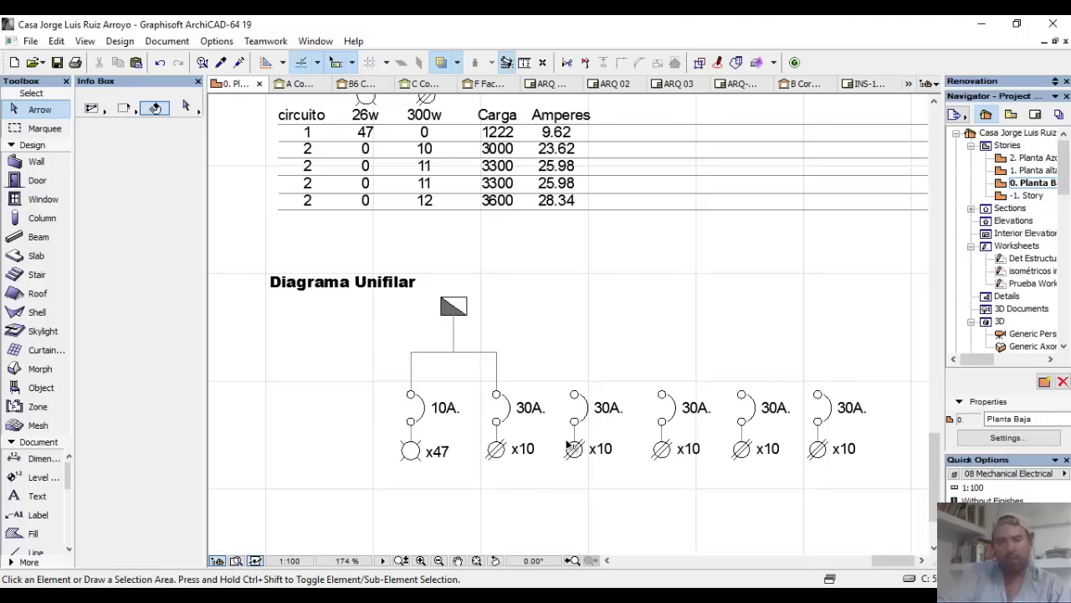
- Change the third and fourth branch count labels from x10 to x11
double_click(614, 454)
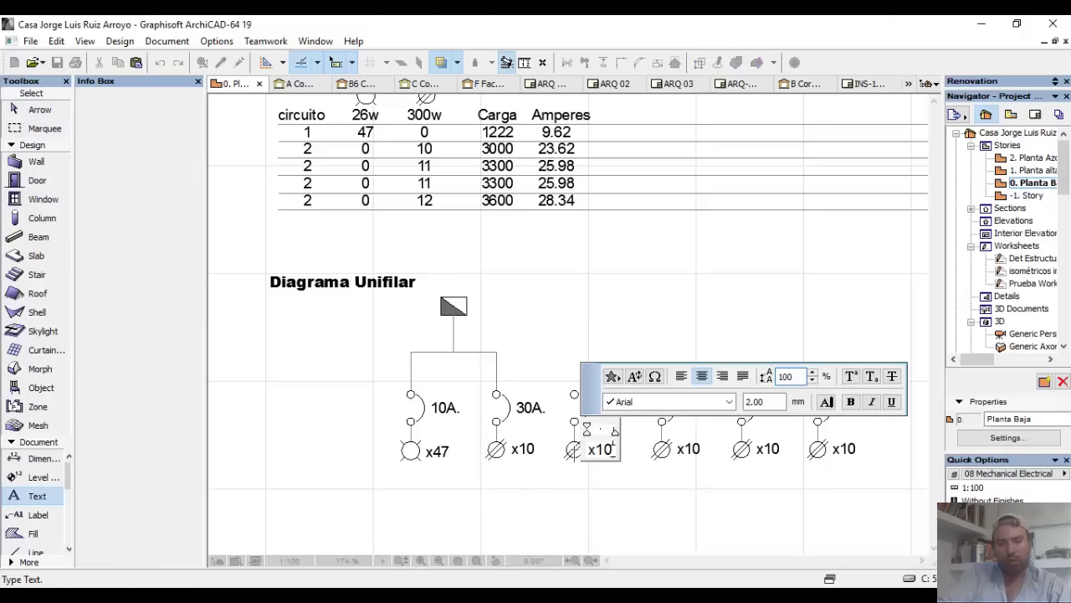
key(shift+Left)
text(1)
click(607, 473)
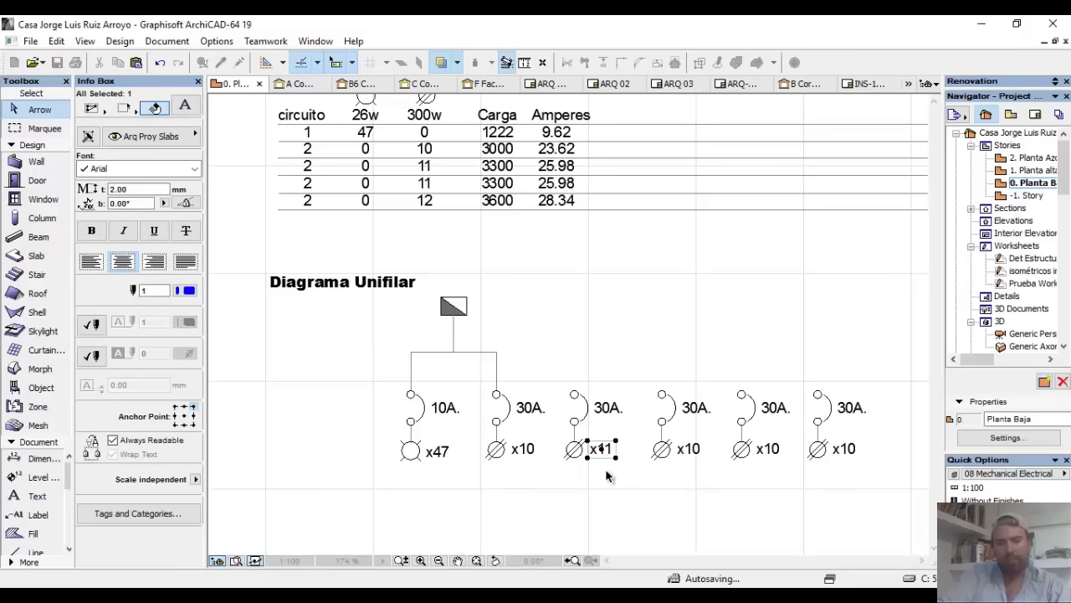
double_click(702, 452)
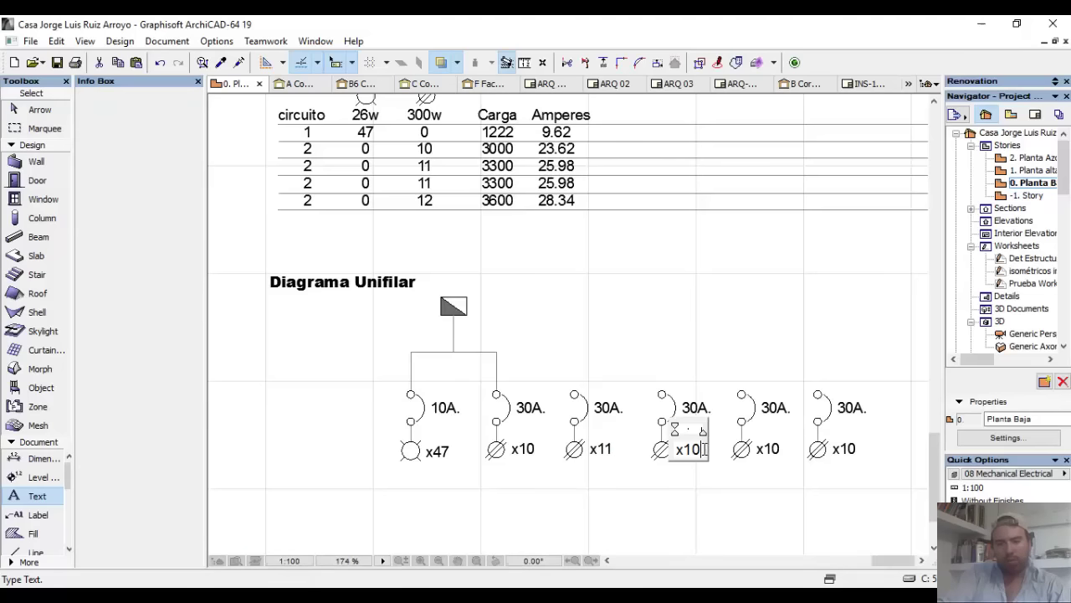
key(ctrl+a)
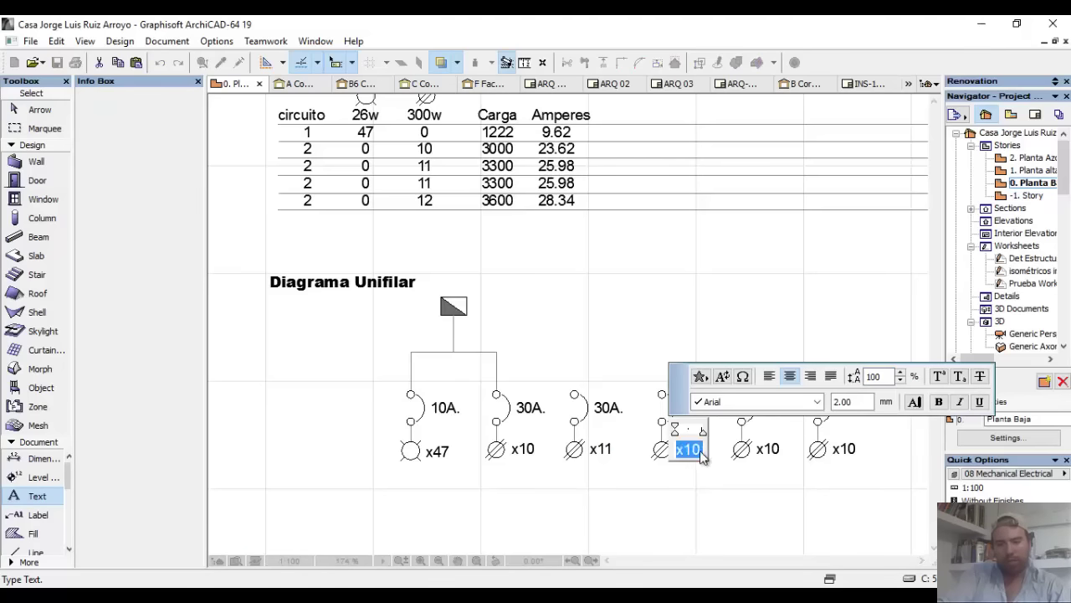
click(700, 451)
drag(699, 450, 694, 452)
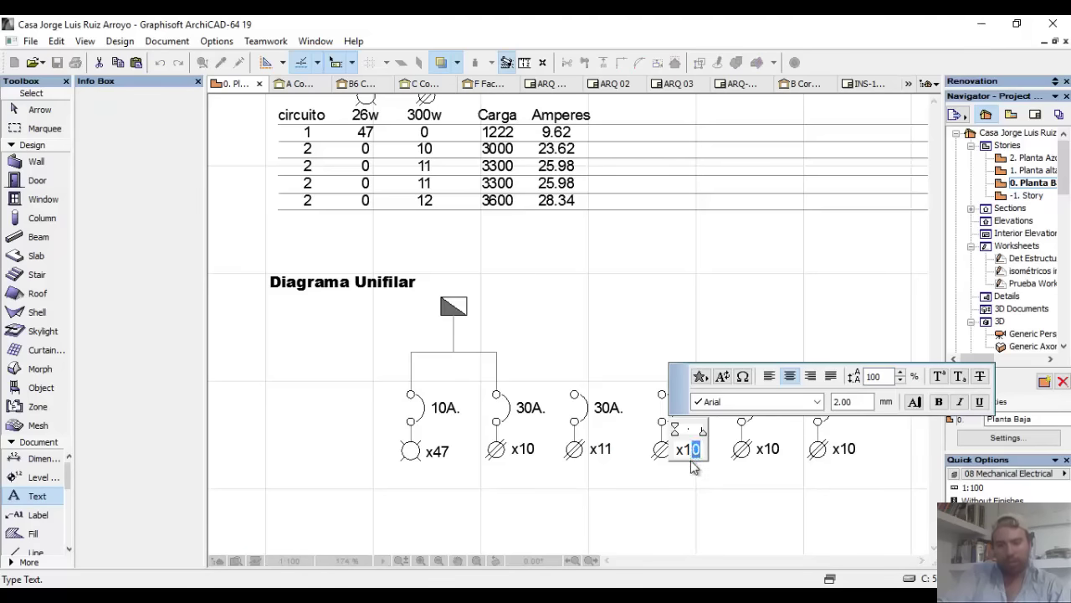
text(1)
key(Escape)
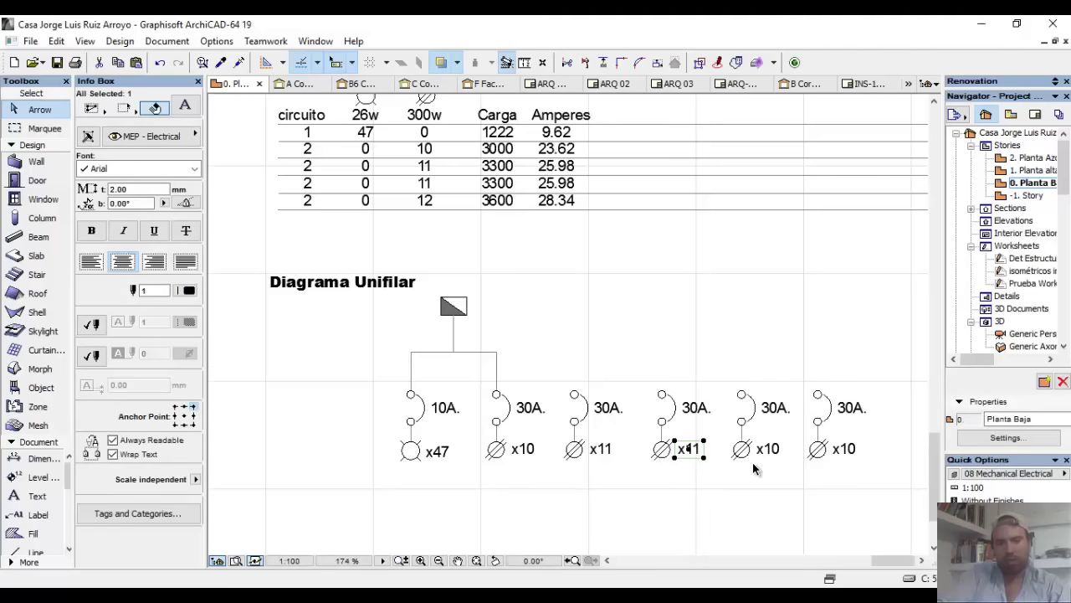
- Change the fifth branch label from x10 to x12 and select the extra sixth branch
scroll(774, 462, up, 1)
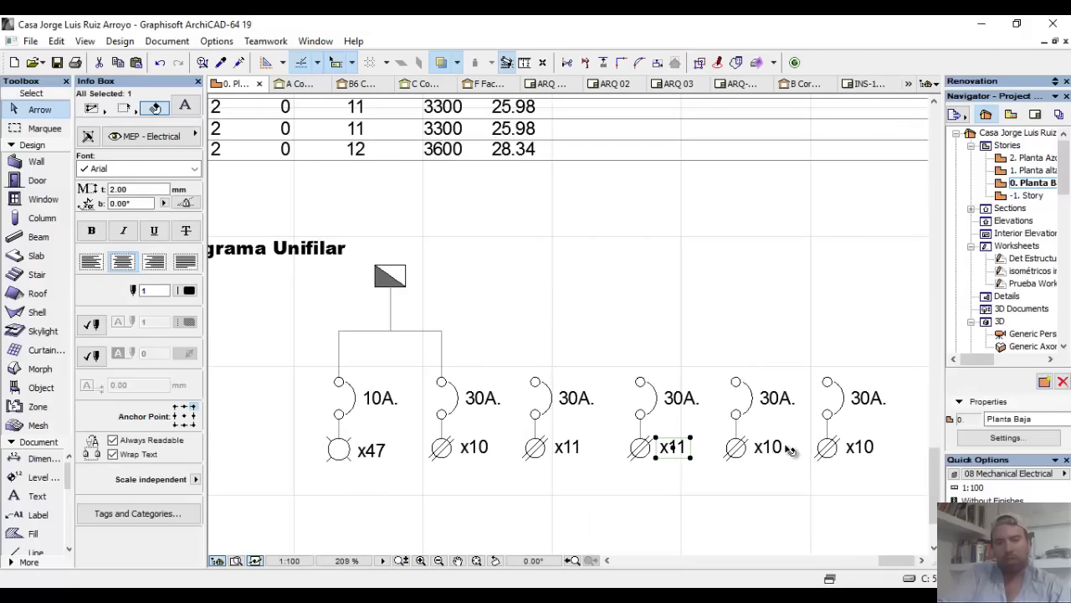
double_click(785, 450)
key(BackSpace)
text(2)
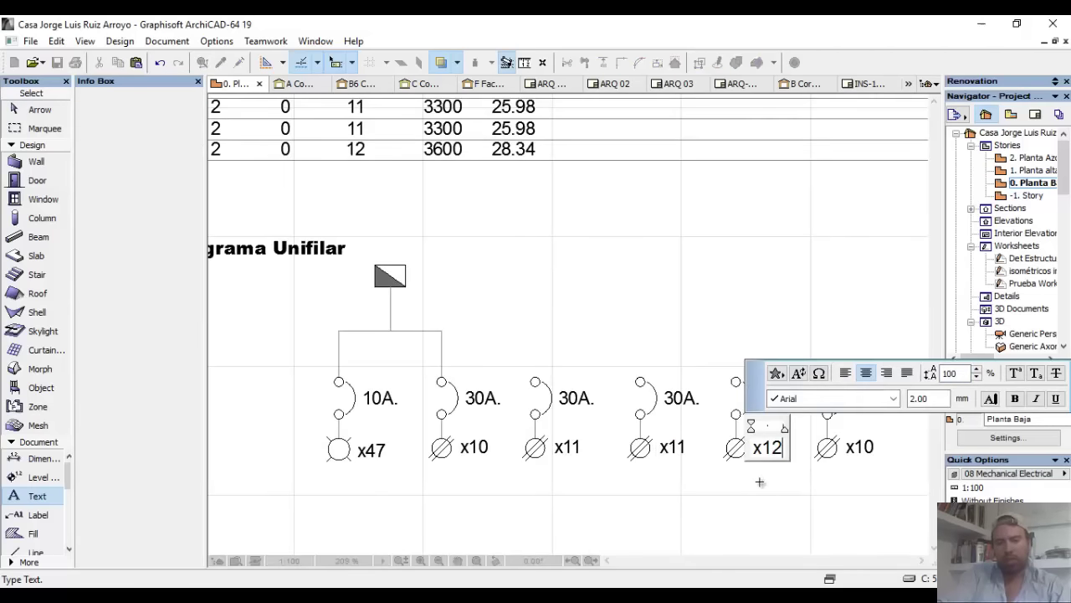
key(Escape)
key(Escape)
click(807, 362)
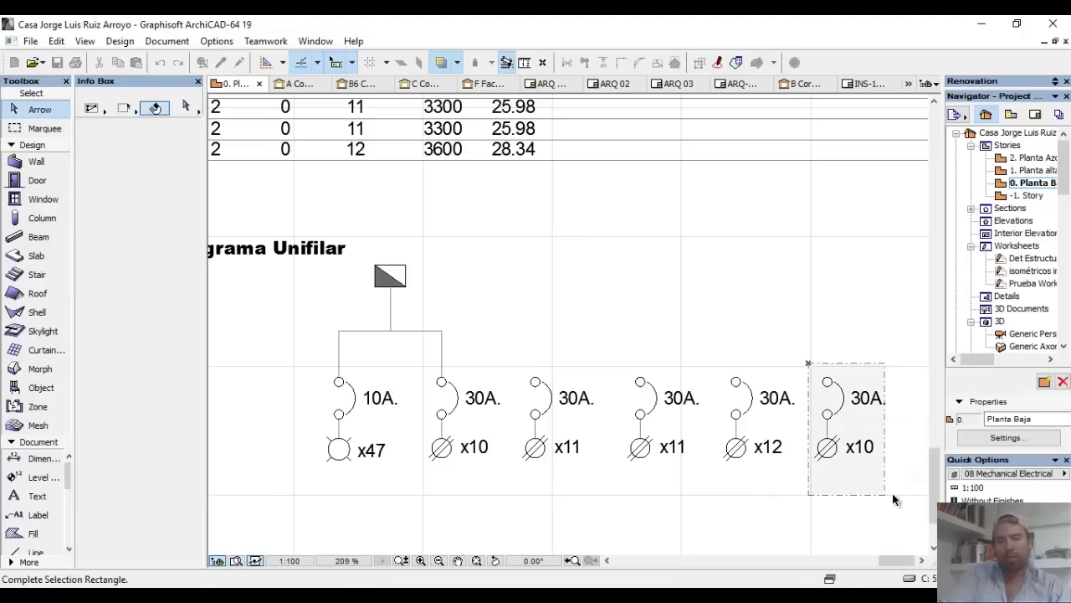
click(889, 494)
- Delete the sixth branch and stretch the bus line over the last branch
key(Delete)
scroll(807, 358, down, 2)
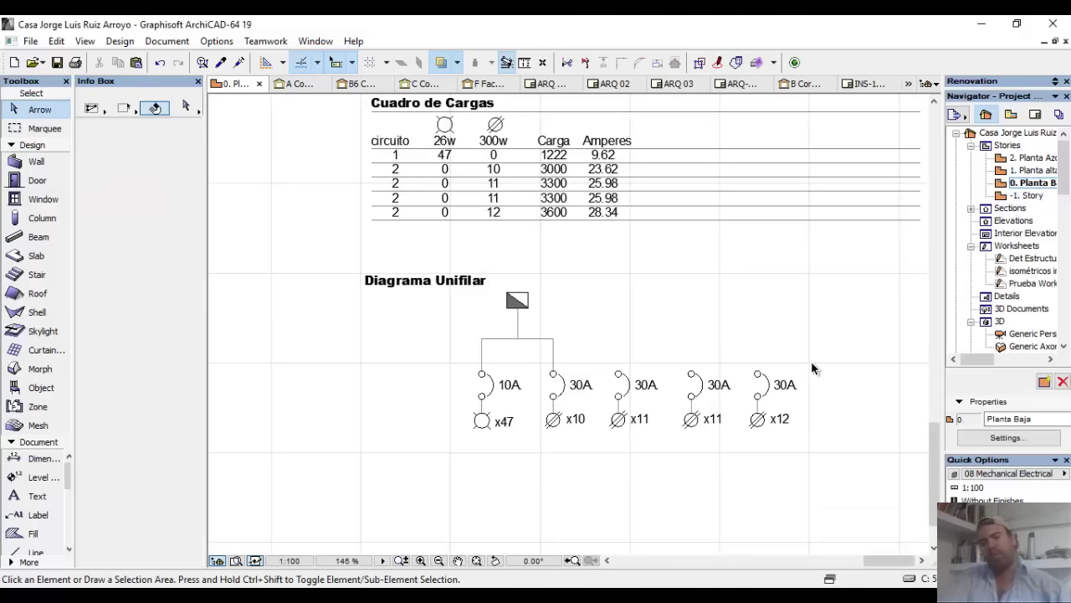
click(528, 340)
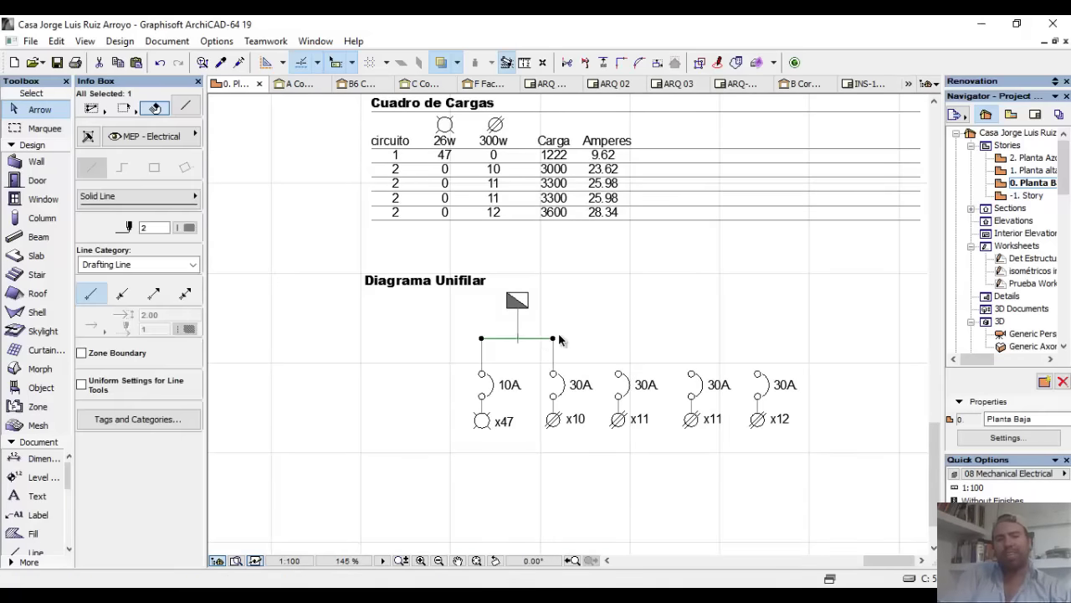
click(554, 339)
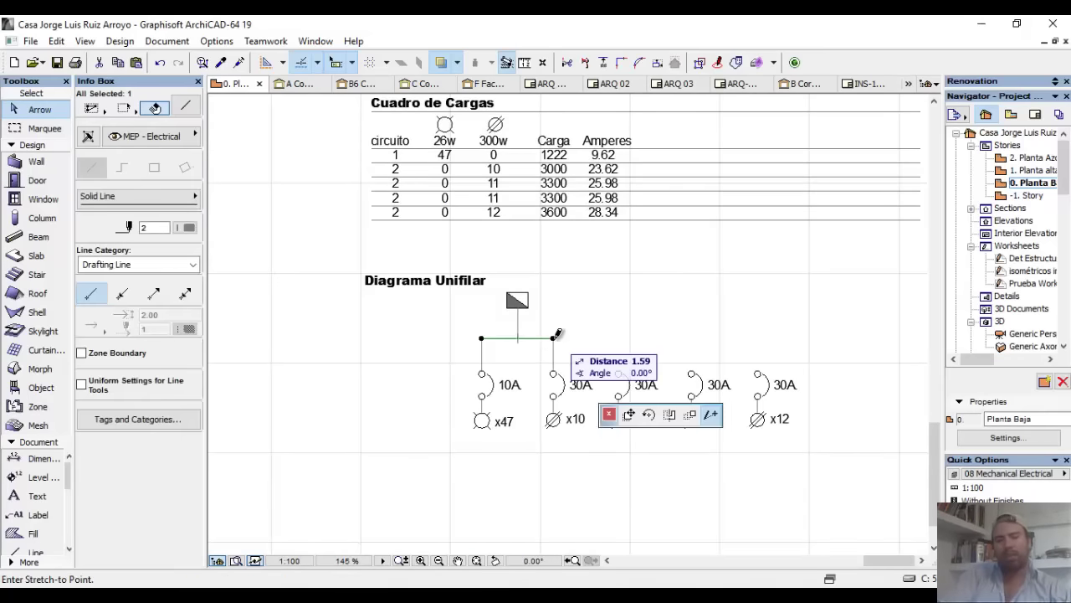
click(761, 369)
- Copy the second breaker's drop line onto the third breaker
click(553, 362)
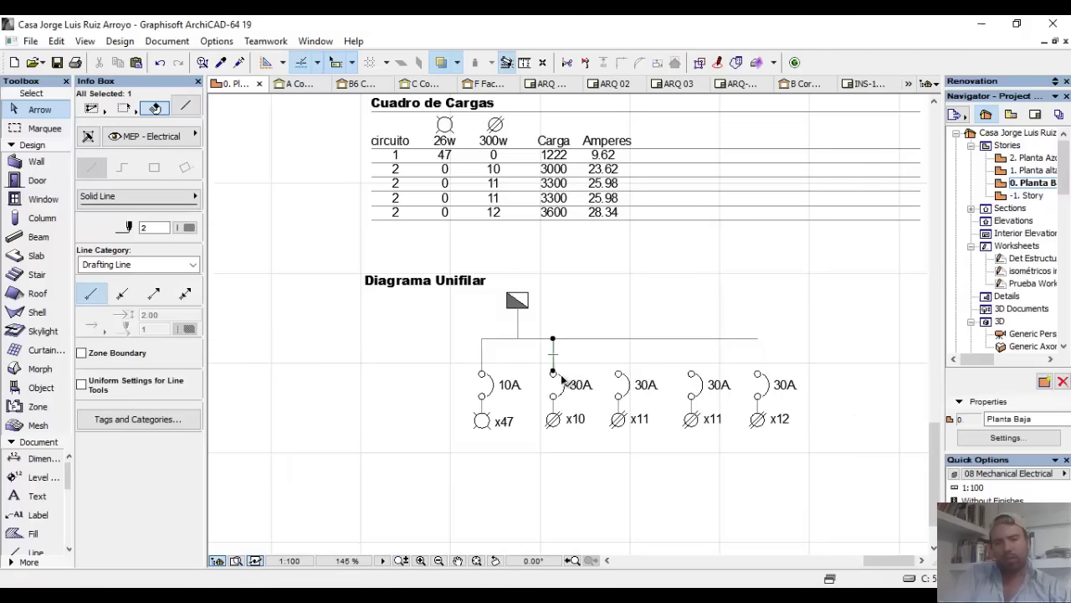
scroll(574, 385, up, 3)
key(ctrl+shift+d)
click(531, 361)
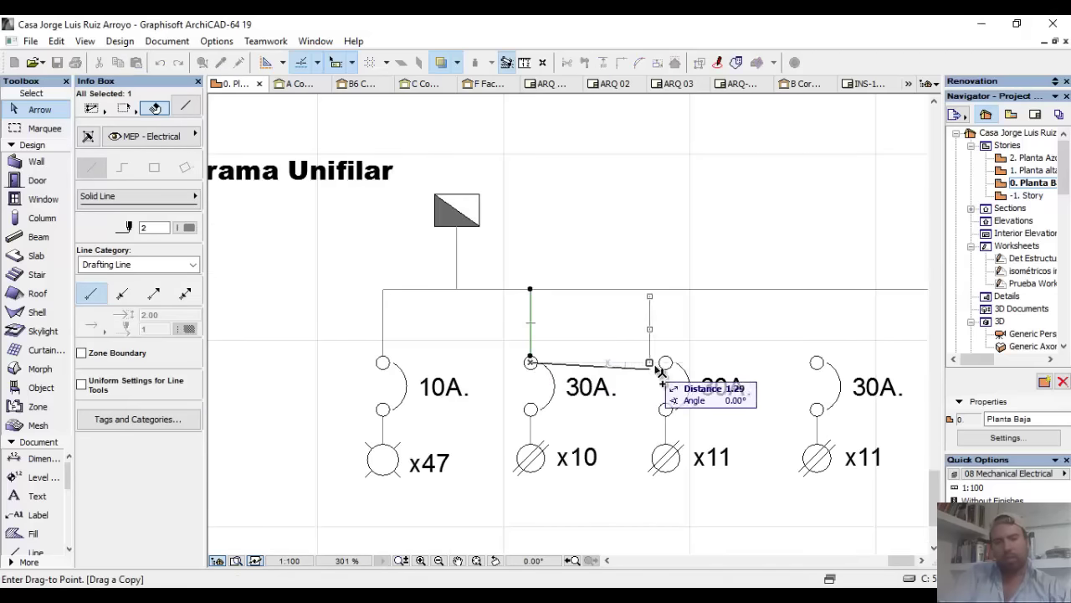
click(665, 361)
scroll(588, 354, down, 3)
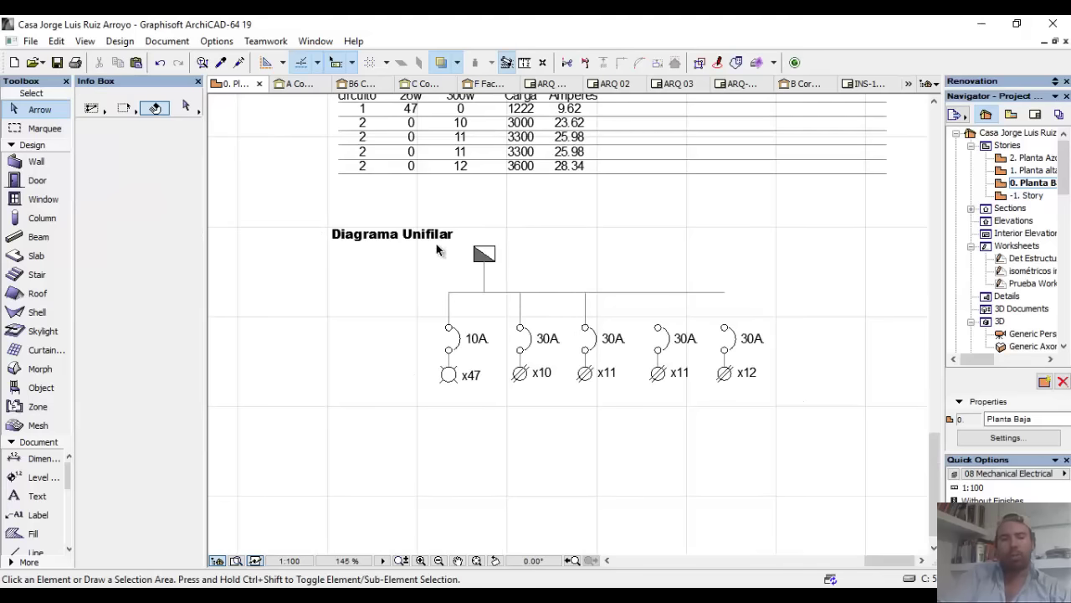
click(406, 232)
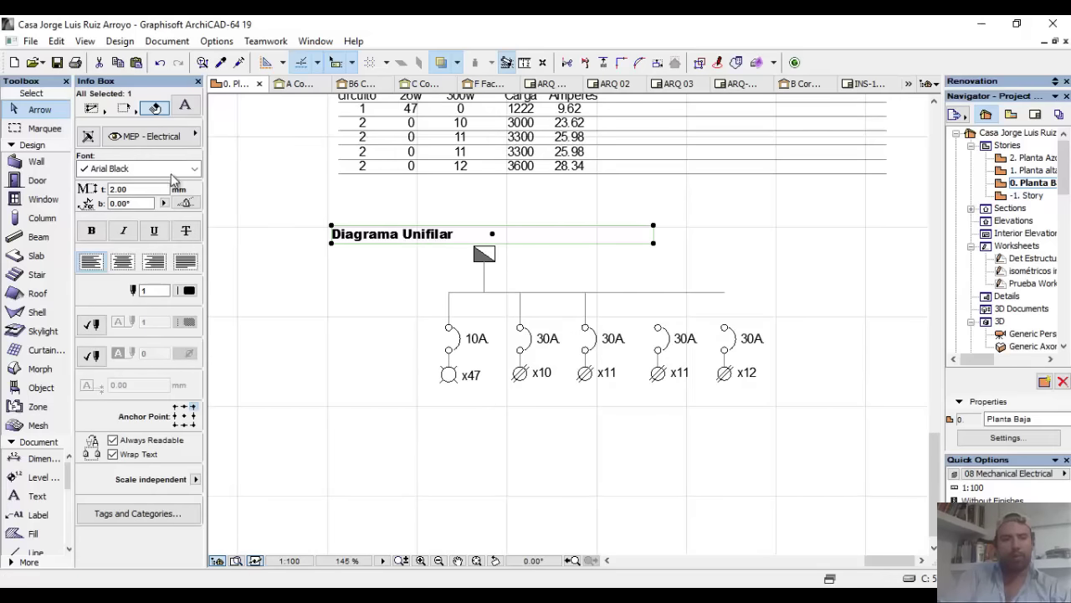
- Apply center justification to the Diagrama Unifilar title, then deselect it
click(122, 262)
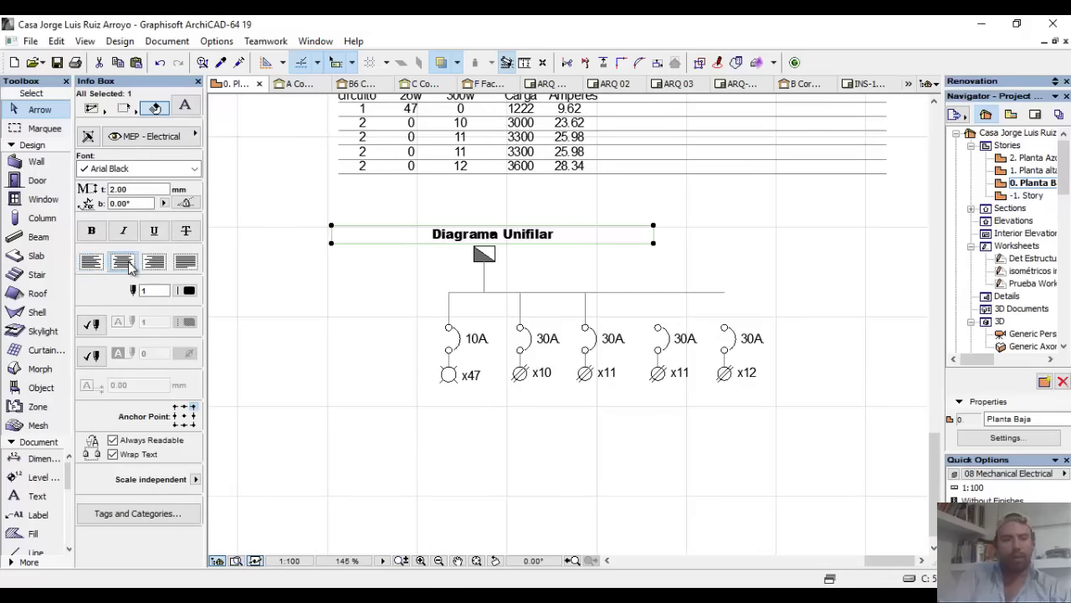
click(637, 276)
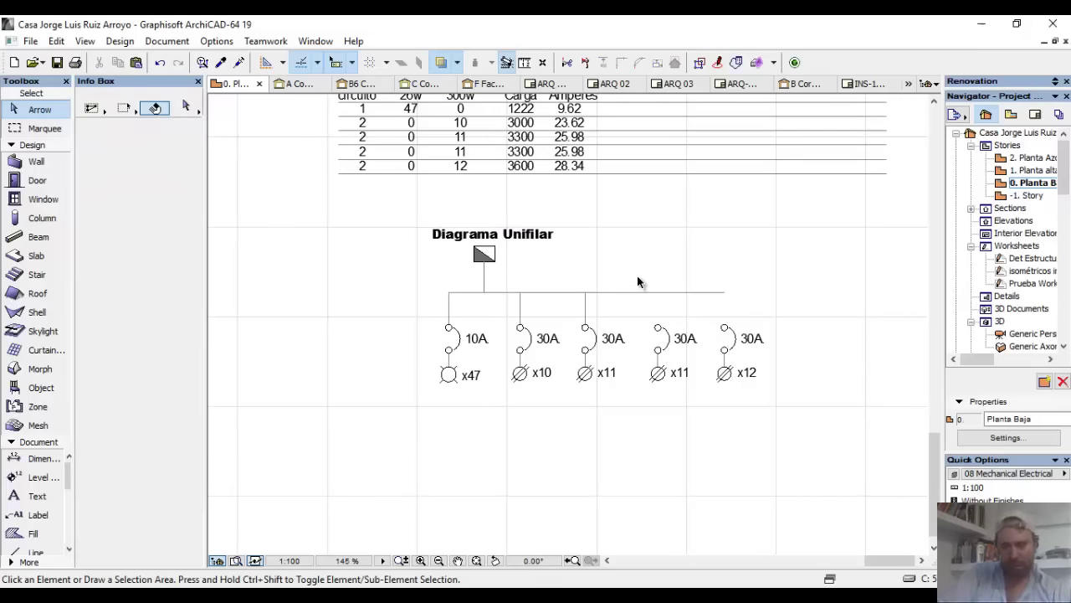